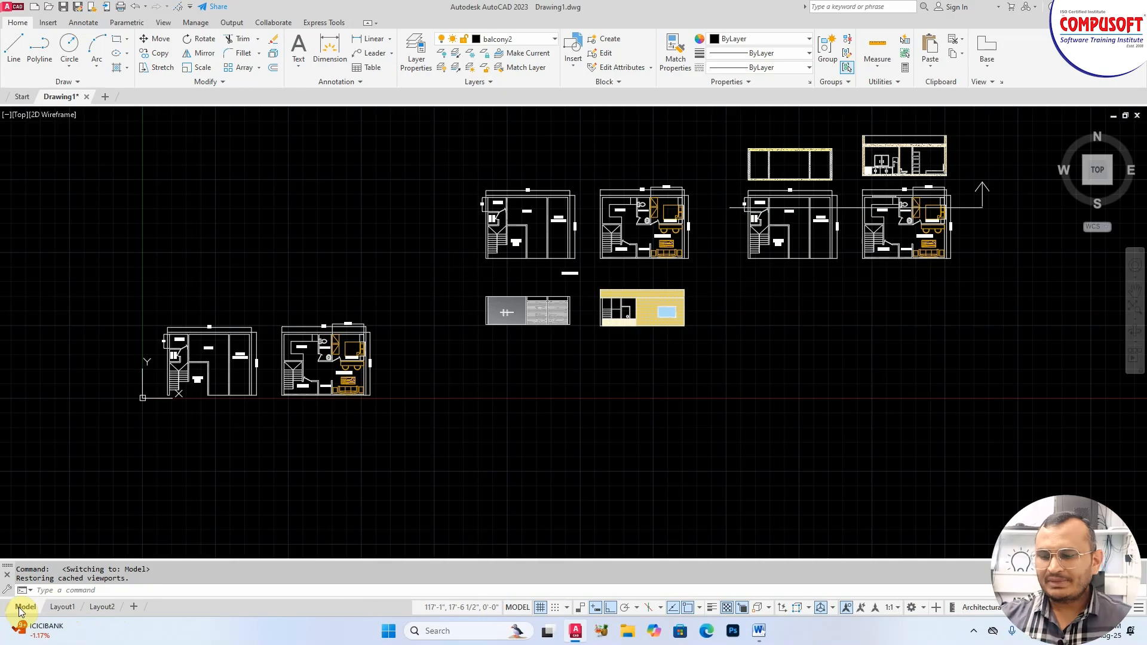
- Switch to Layout1 and unlock the display of its existing viewport
left_click(62, 608)
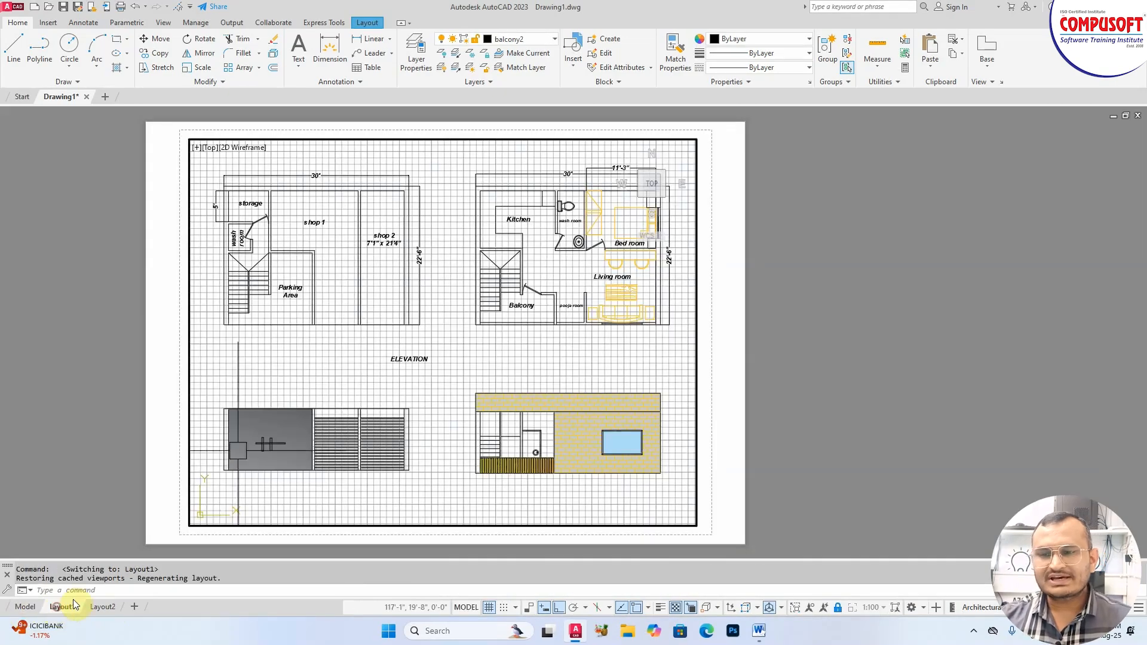
left_click(367, 138)
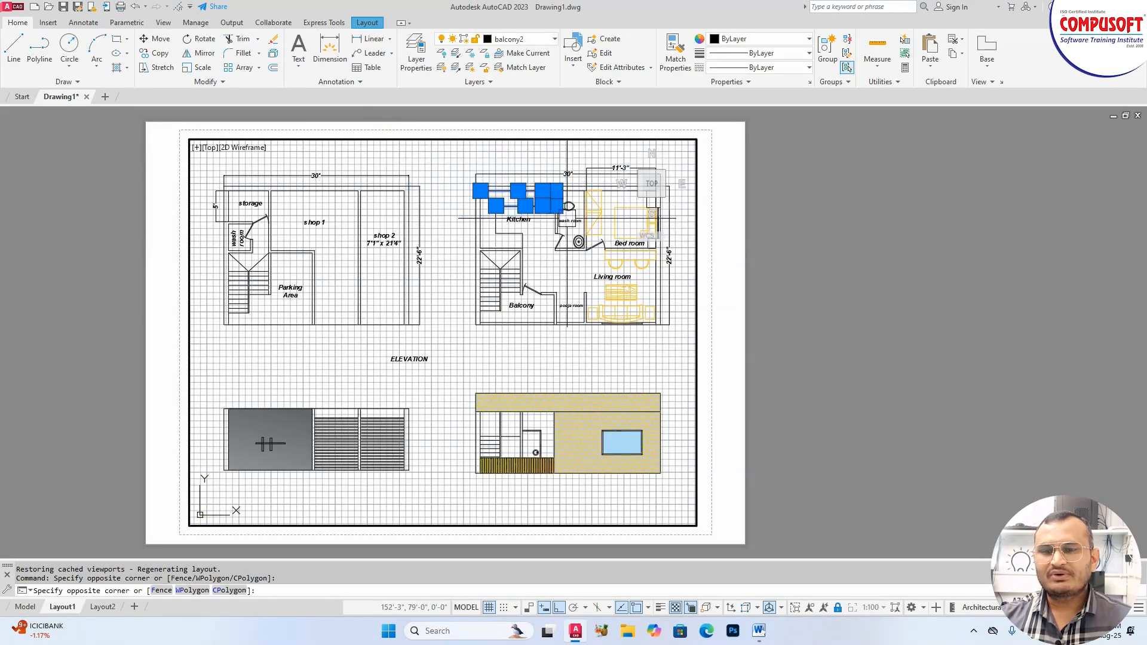
key("Escape")
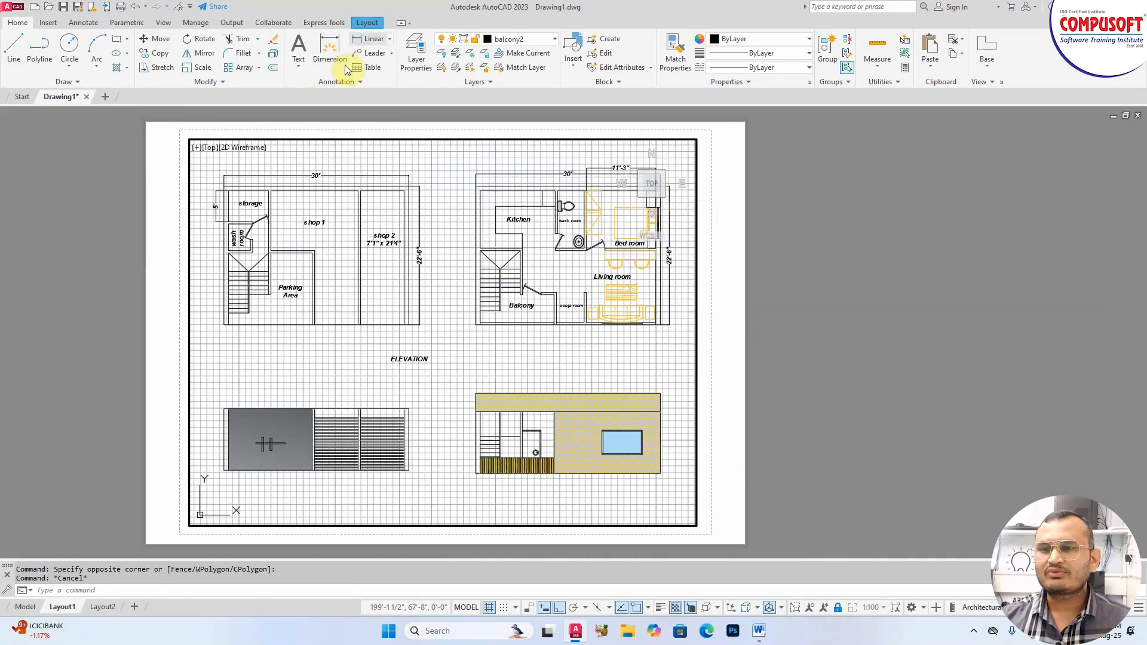
left_click(367, 23)
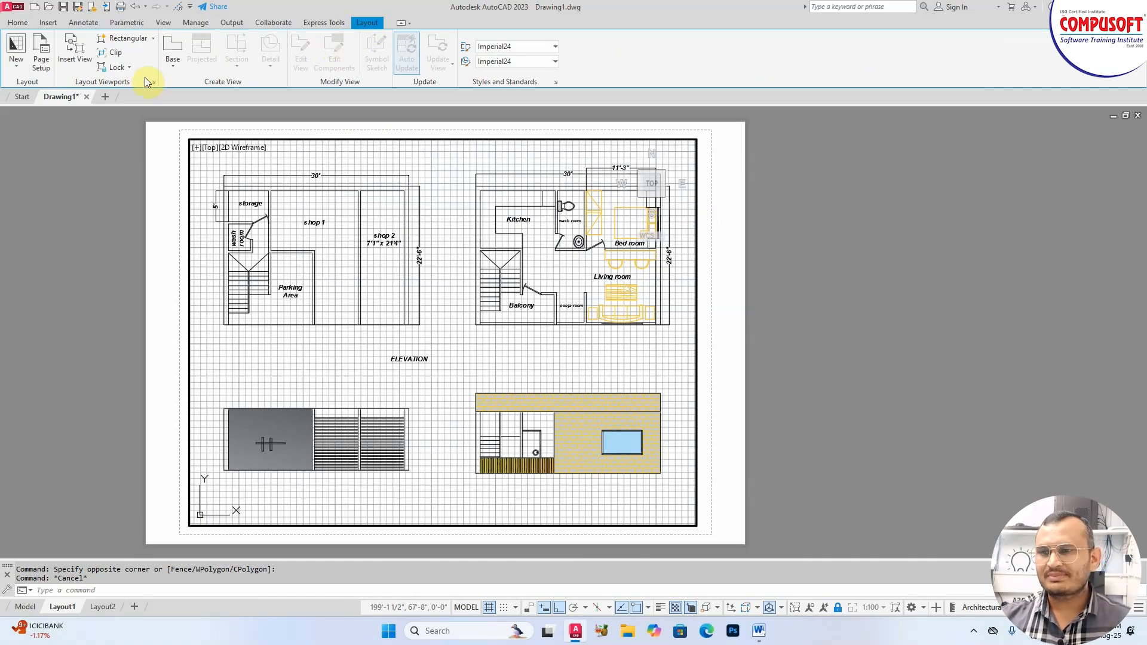
left_click(129, 68)
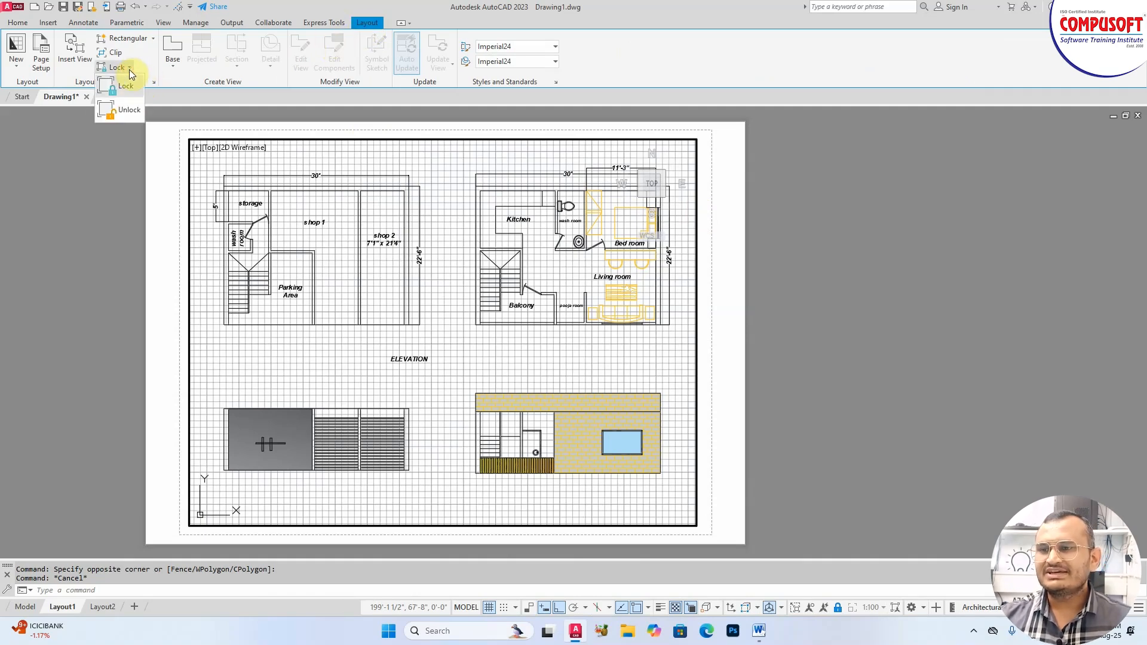
left_click(129, 111)
left_click(190, 140)
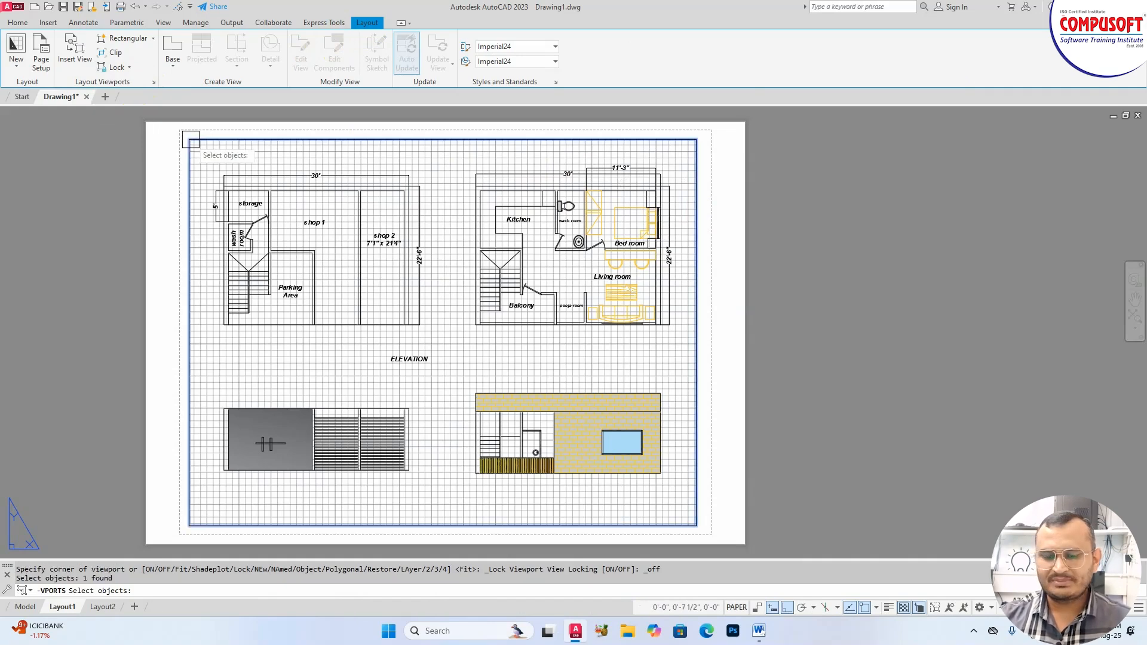
key("Return")
- Activate model space inside the unlocked Layout1 viewport
double_click(191, 144)
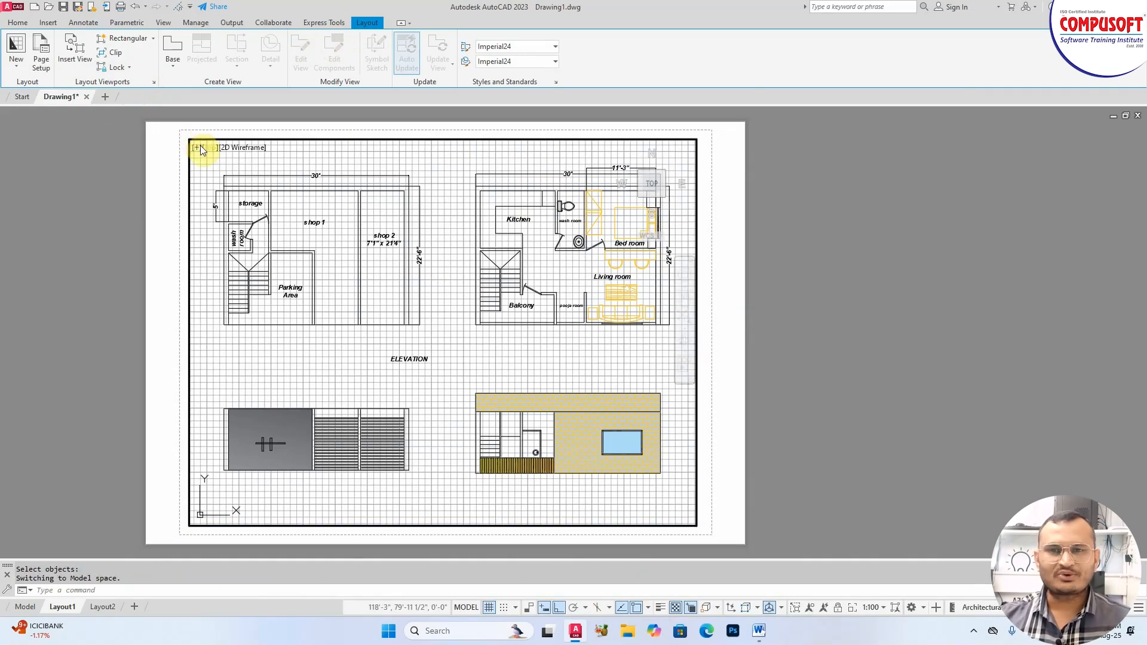
key("Escape")
key("Escape")
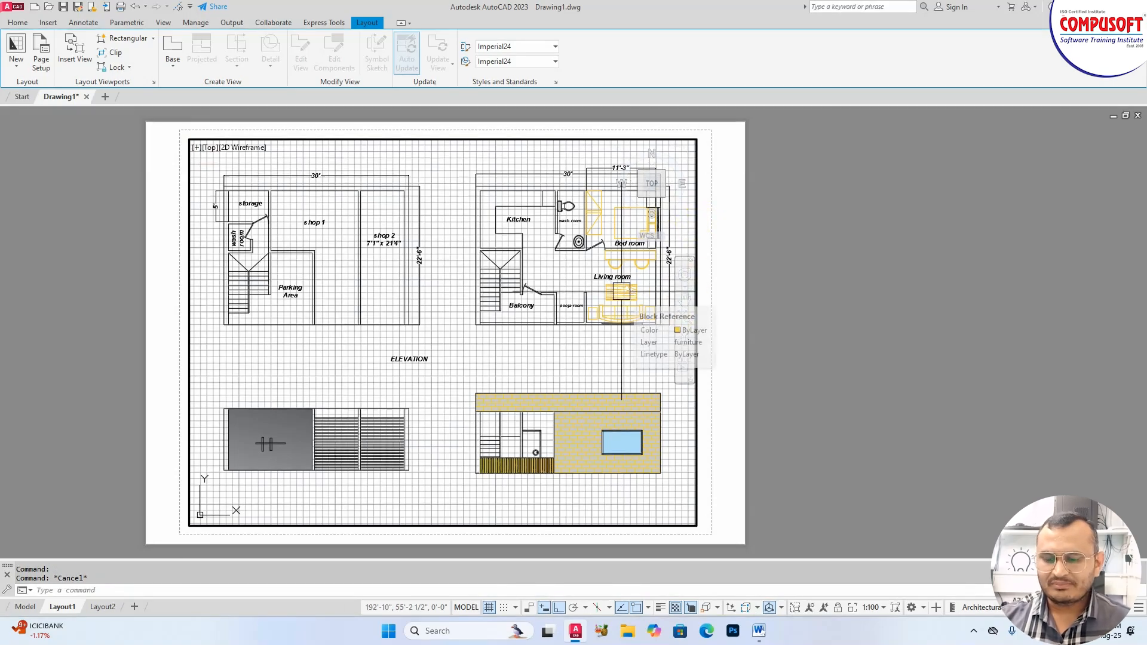
type("Ms")
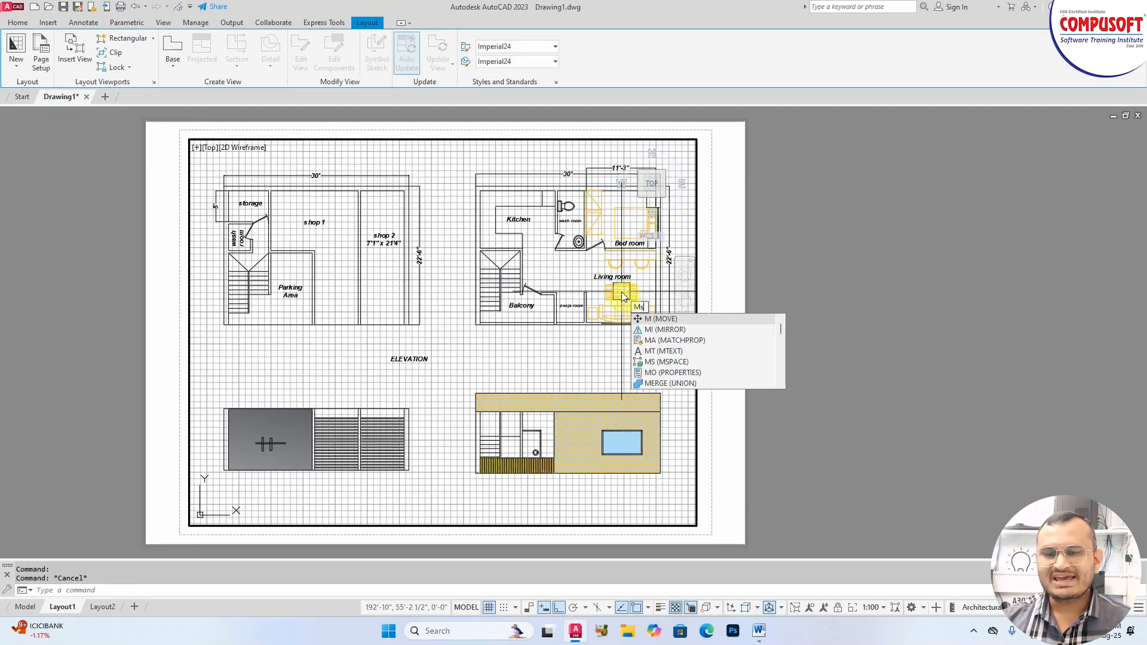
key("Return")
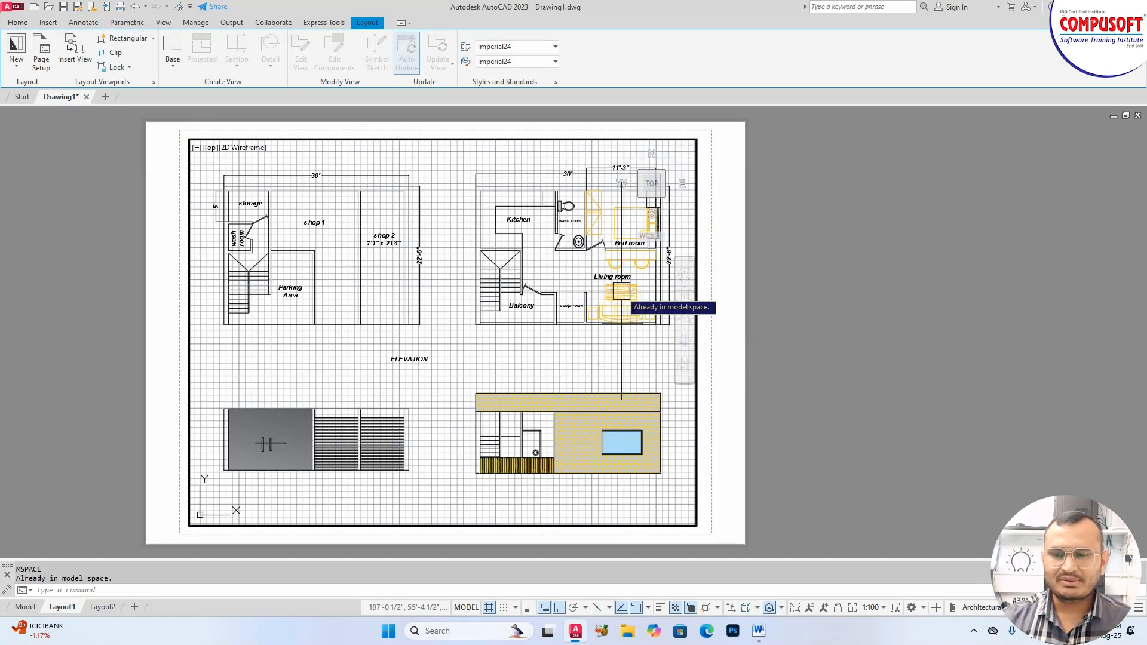
- Zoom and pan inside the unlocked viewport to examine all the floor plans, elevations and sections of the drawing
left_click_drag(558, 159, 515, 272)
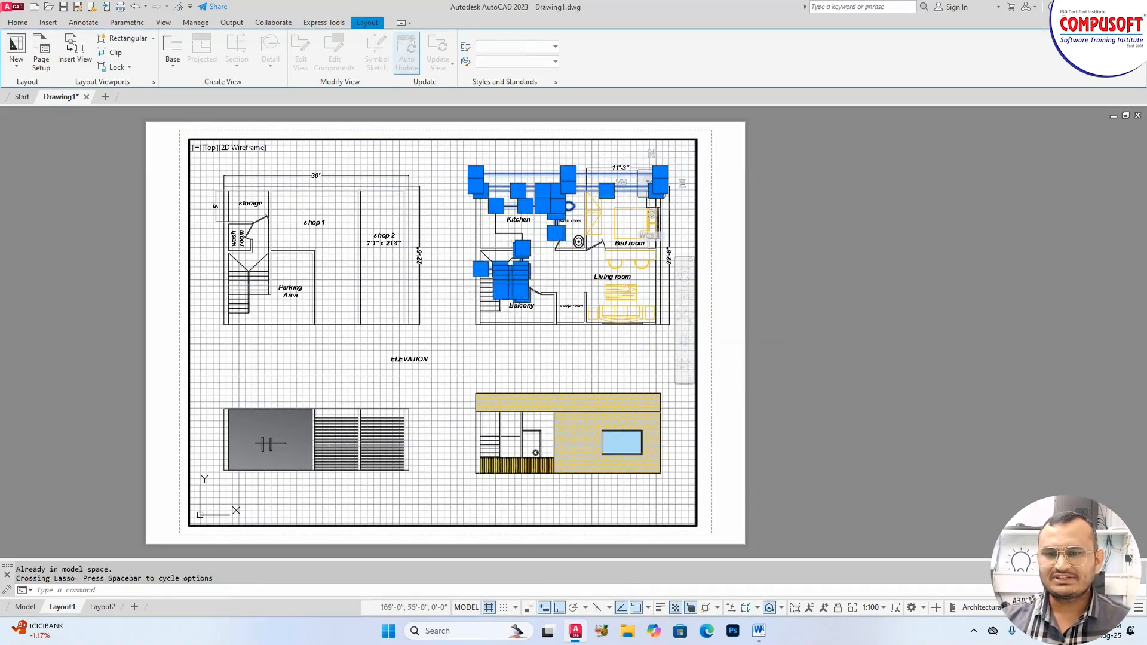
key("Escape")
scroll(454, 285, "down", 5)
key("Escape")
key("Escape")
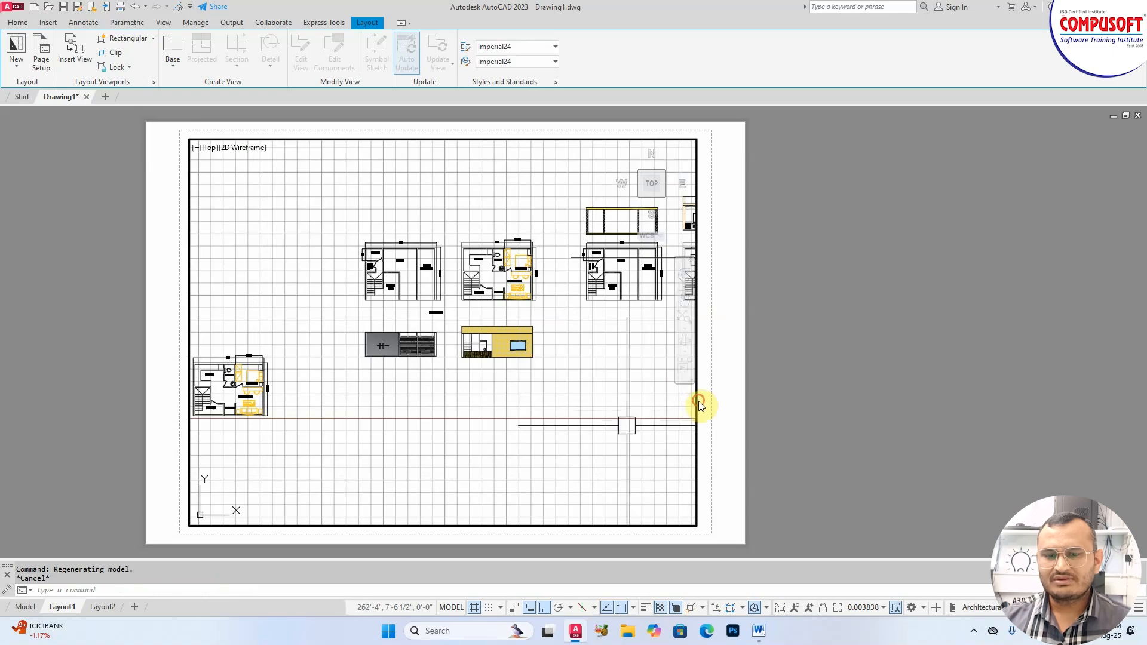
scroll(525, 356, "down", 5)
scroll(551, 352, "up", 5)
scroll(552, 353, "down", 2)
middle_click_drag(555, 356, 448, 322)
scroll(446, 319, "up", 2)
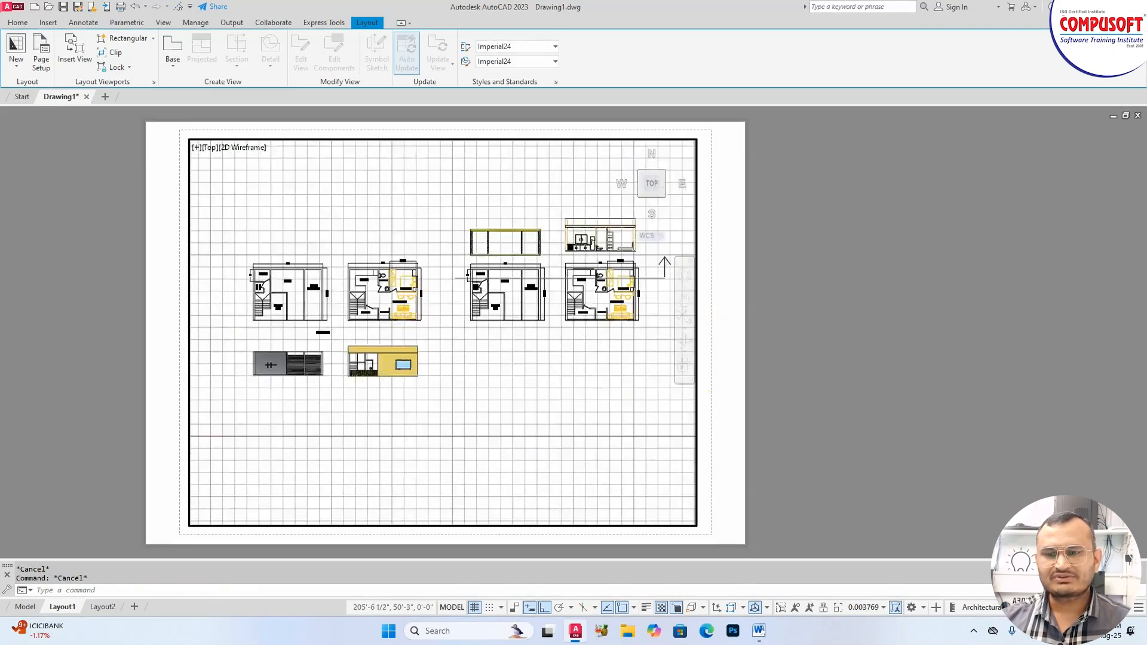
scroll(446, 318, "down", 2)
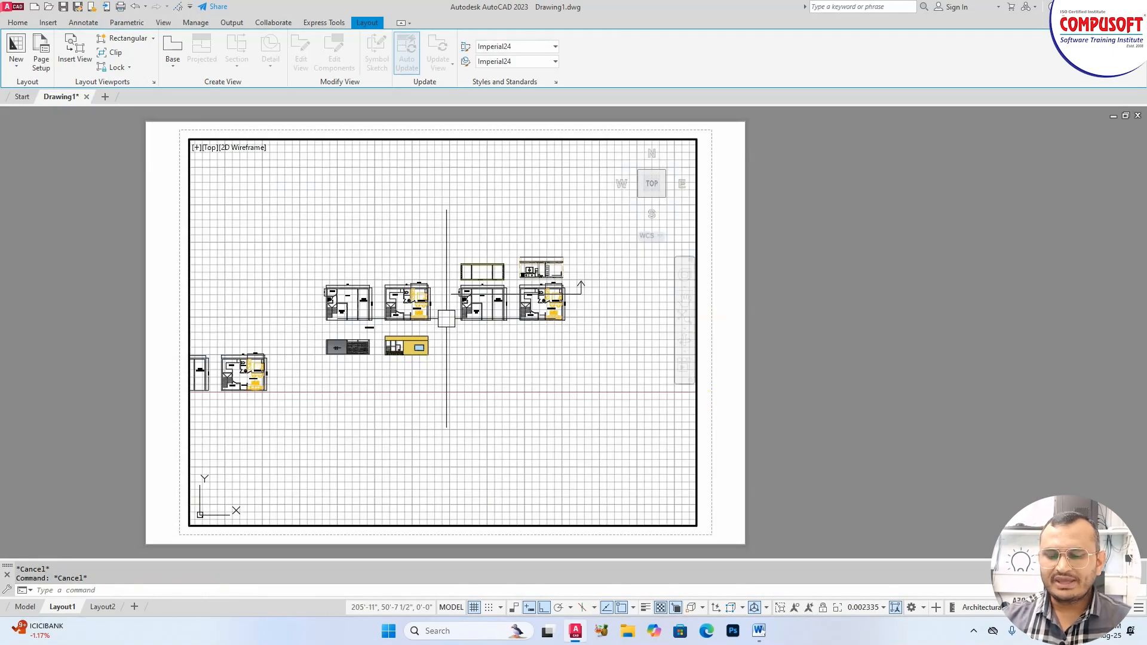
- Return to paper space and delete the existing viewport from Layout1
type("ps")
key("Return")
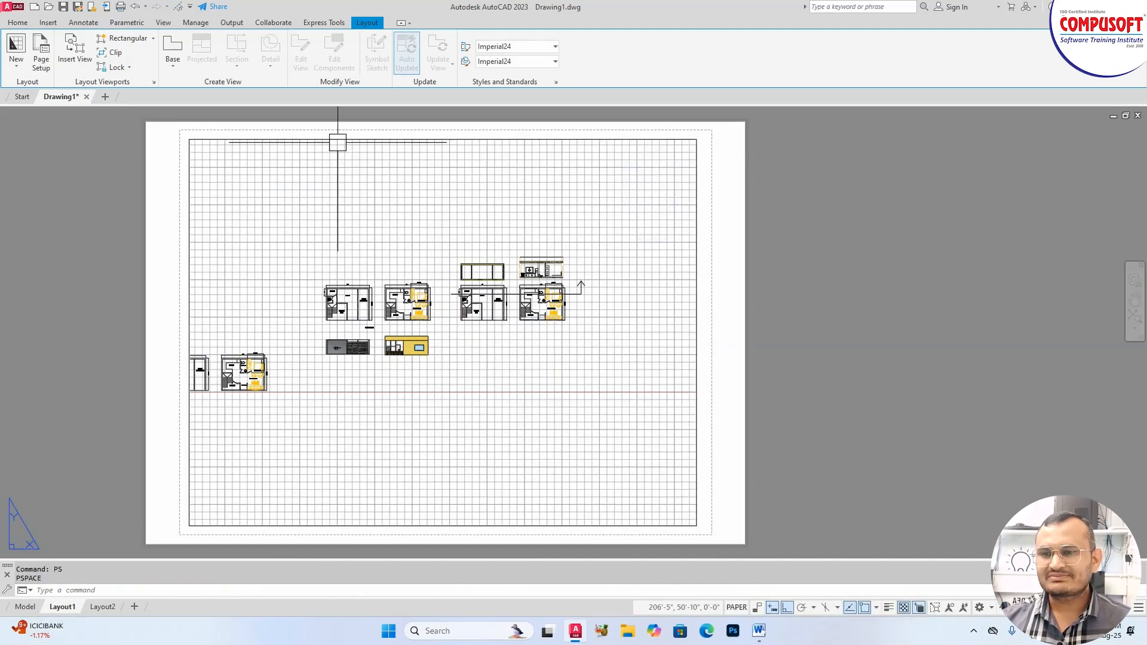
left_click(333, 140)
key("Delete")
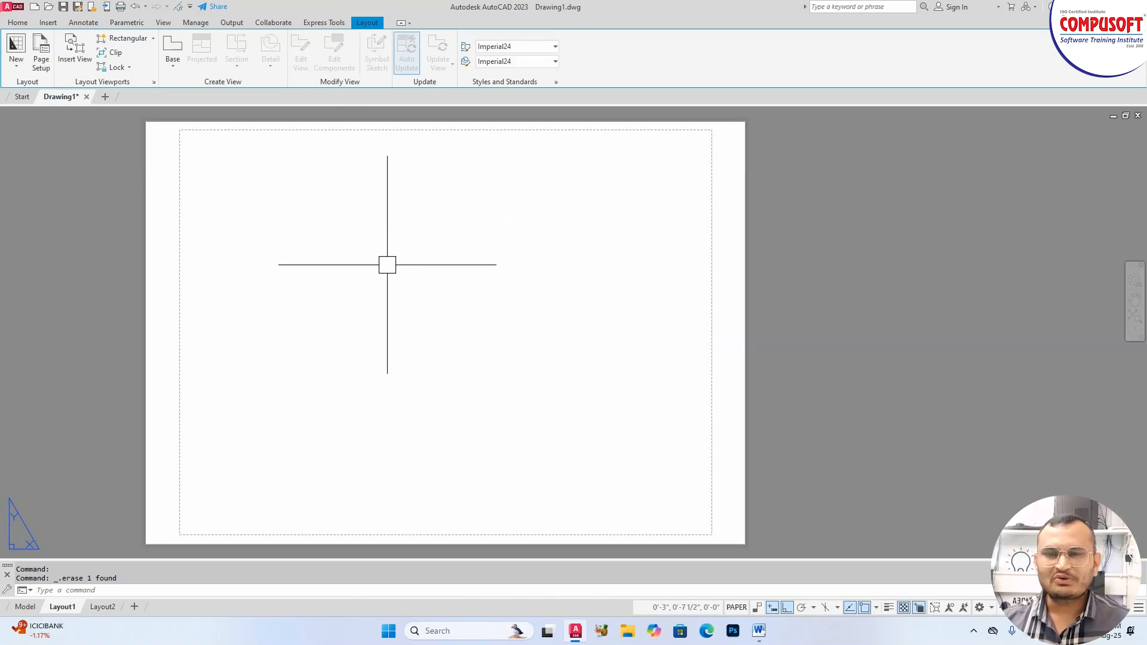
- Create a rectangular viewport about 10" by 8" just inside the printable area of Layout1
left_click(127, 41)
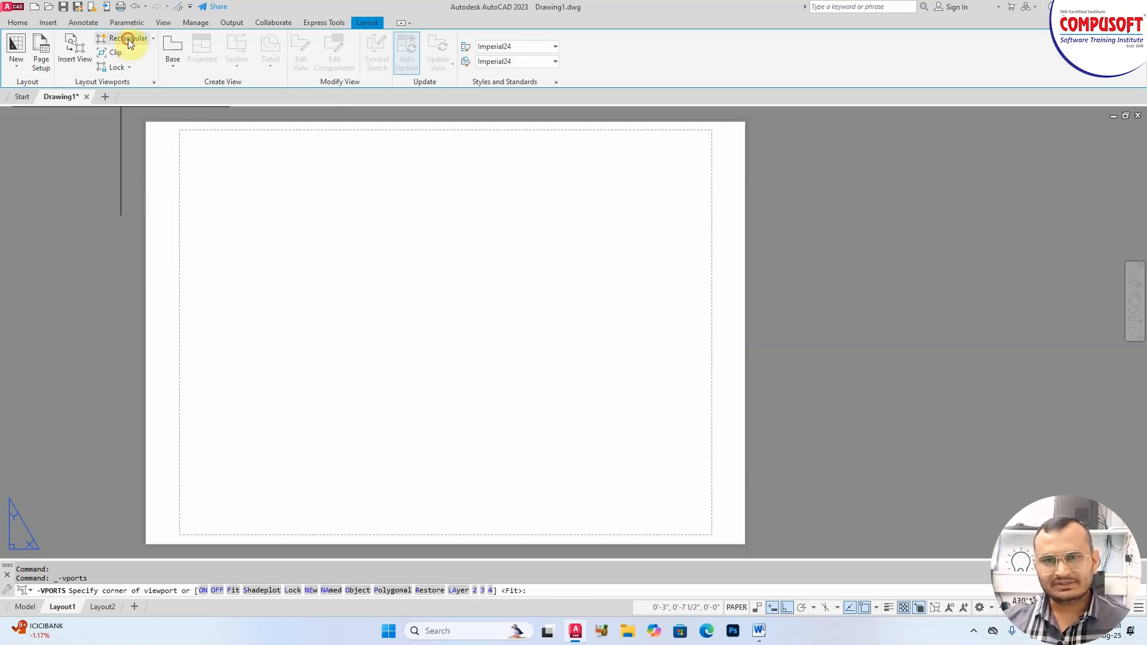
left_click(186, 529)
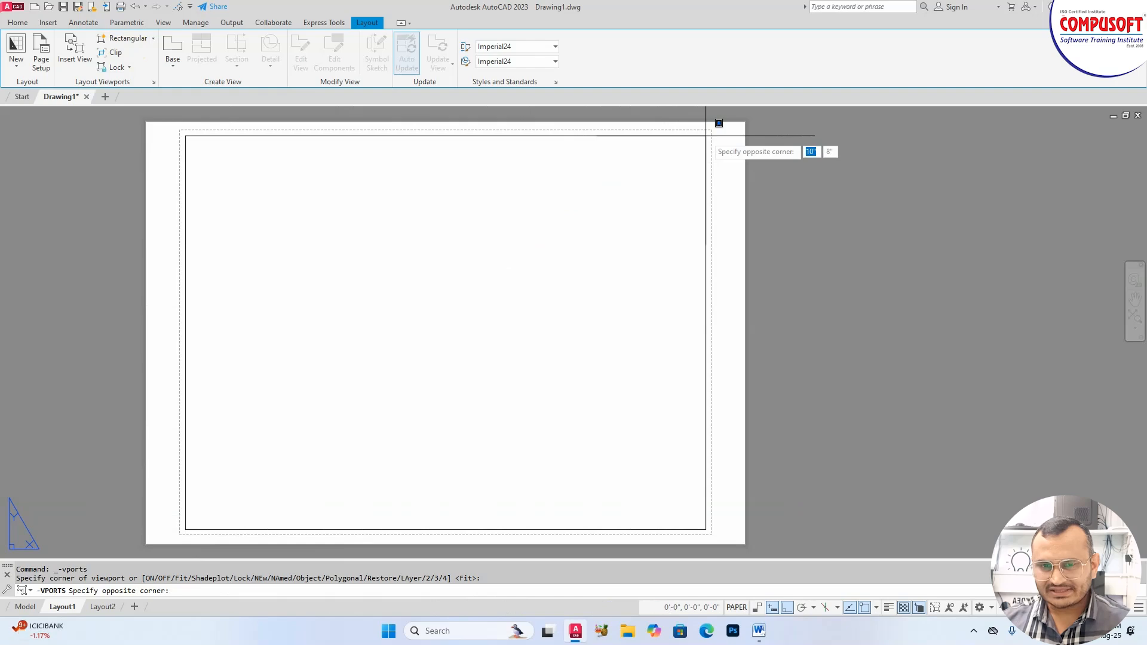
left_click(706, 136)
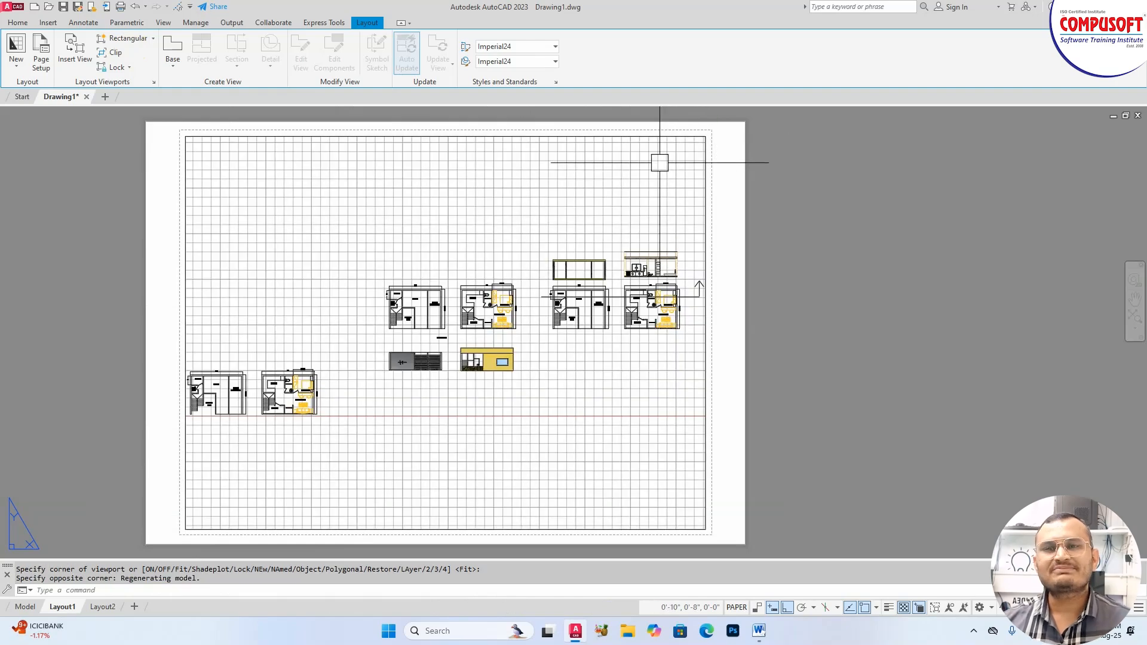
scroll(535, 224, "up", 1)
scroll(466, 314, "down", 1)
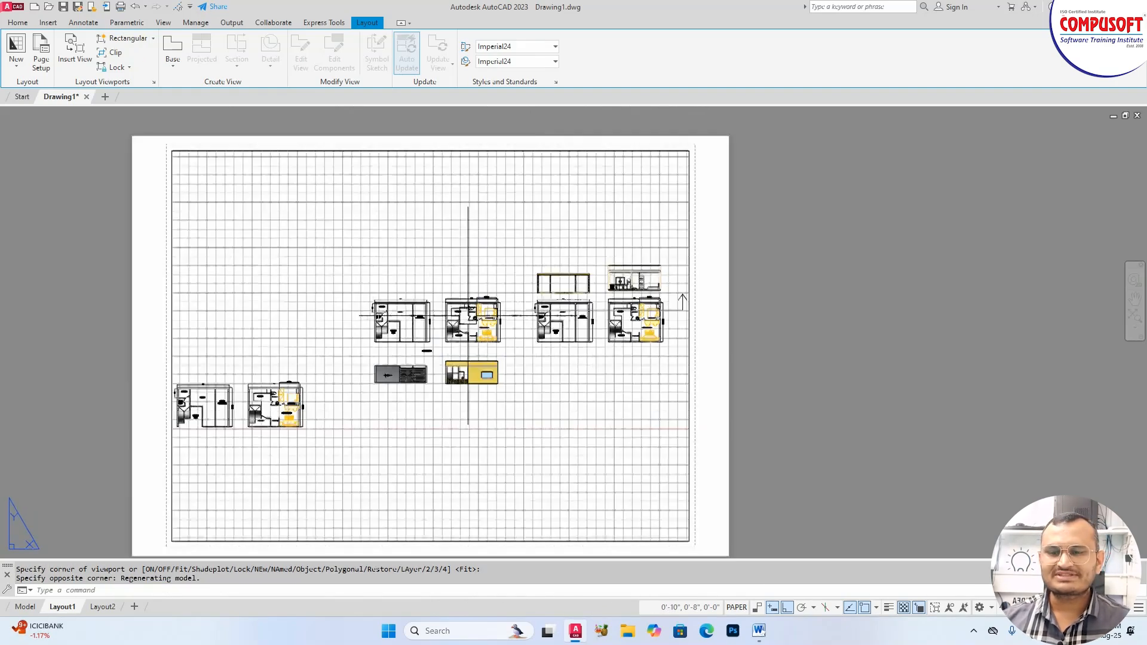
- Set the scale of the new Layout1 viewport to 1:100
left_click(558, 157)
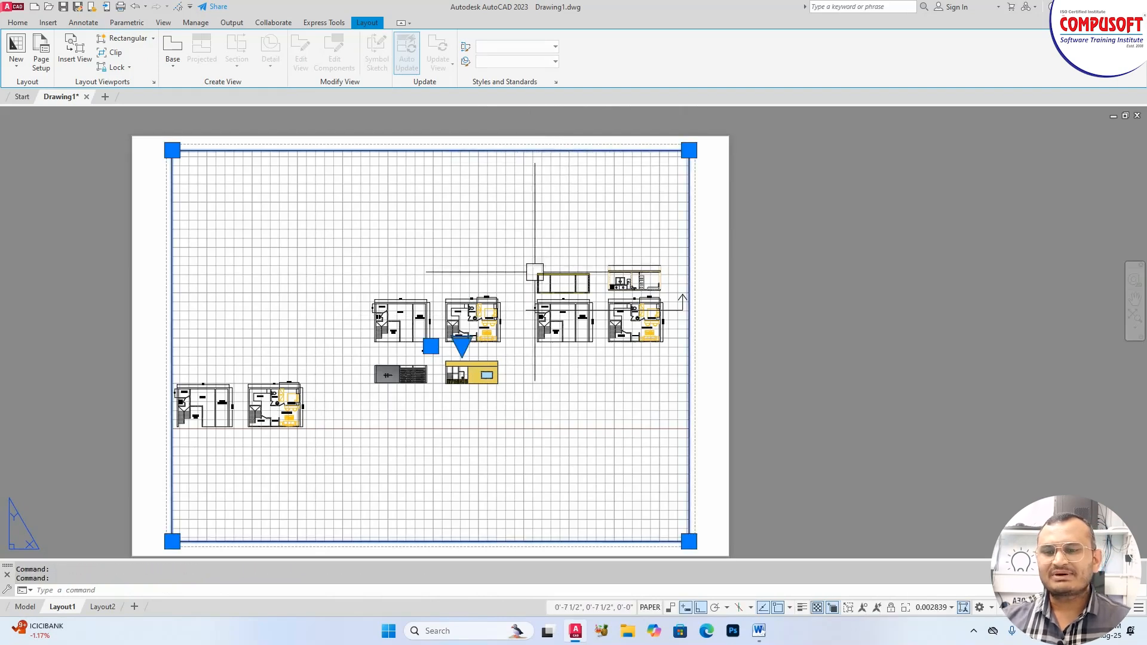
scroll(518, 282, "down", 2)
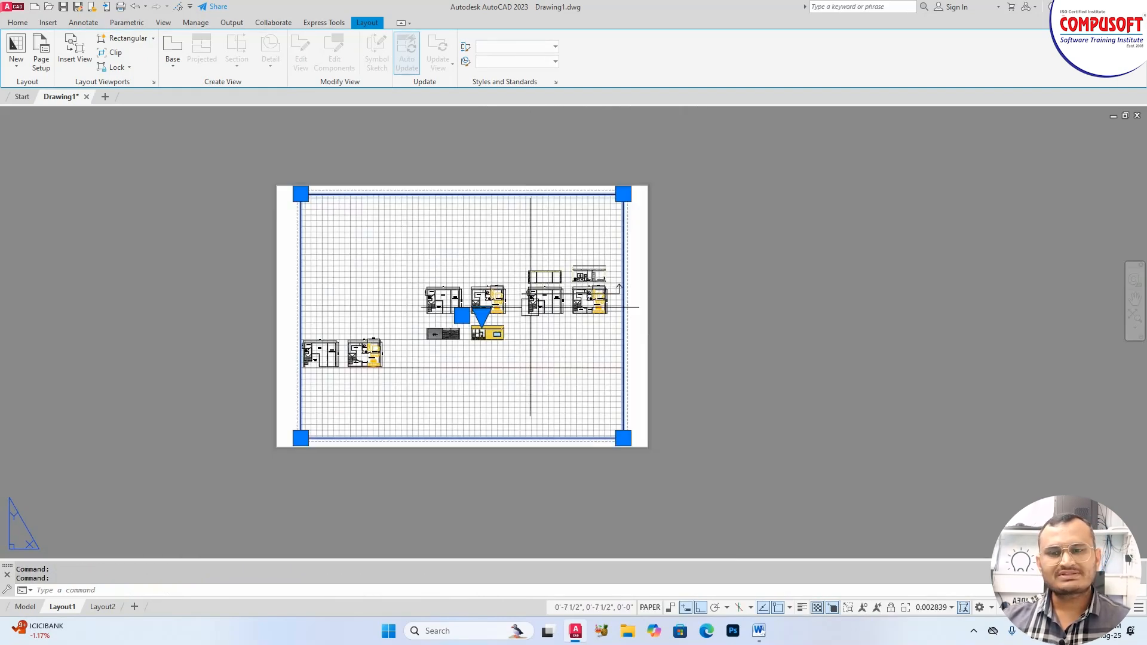
scroll(520, 293, "up", 1)
scroll(499, 310, "down", 1)
scroll(499, 310, "up", 1)
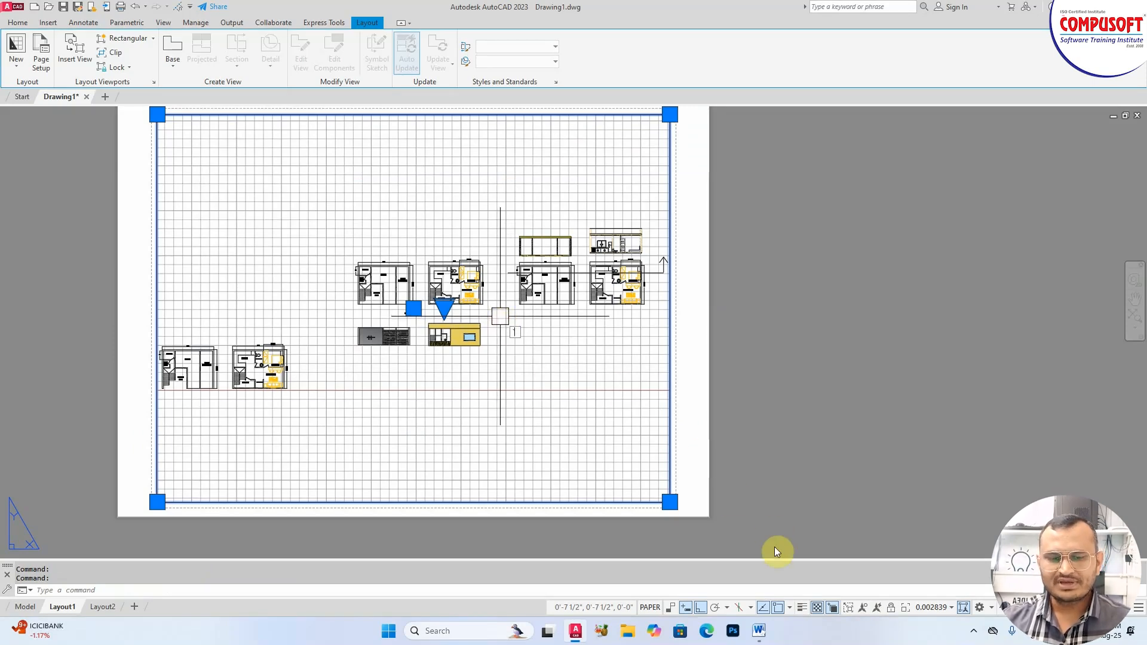
key("Escape")
key("Escape")
left_click(670, 406)
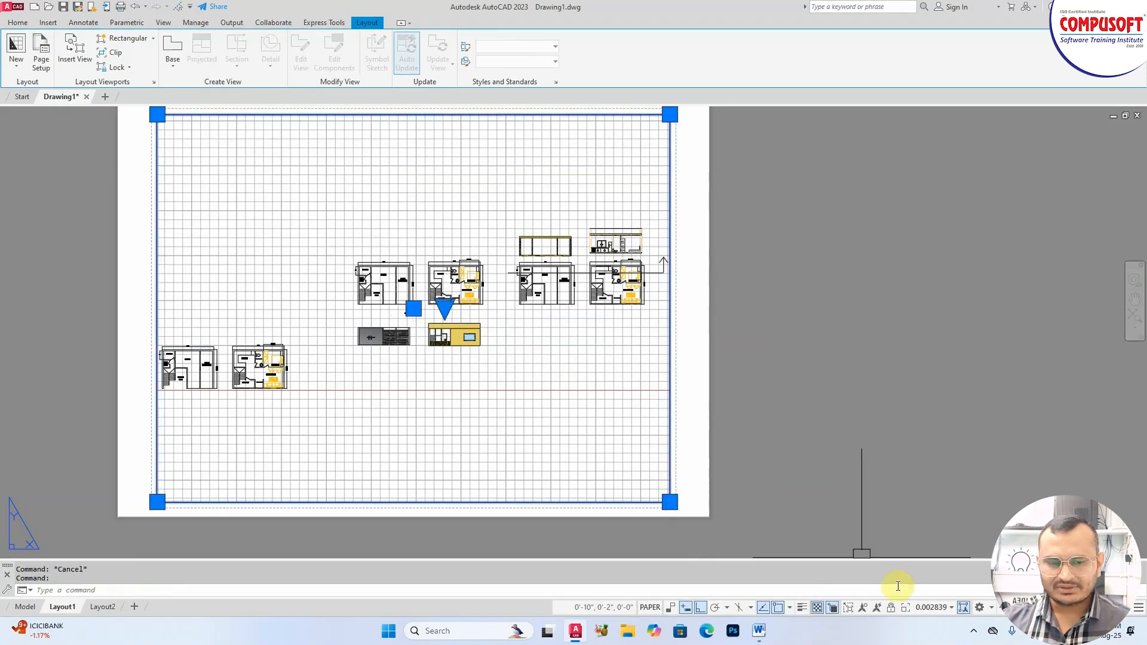
left_click(950, 608)
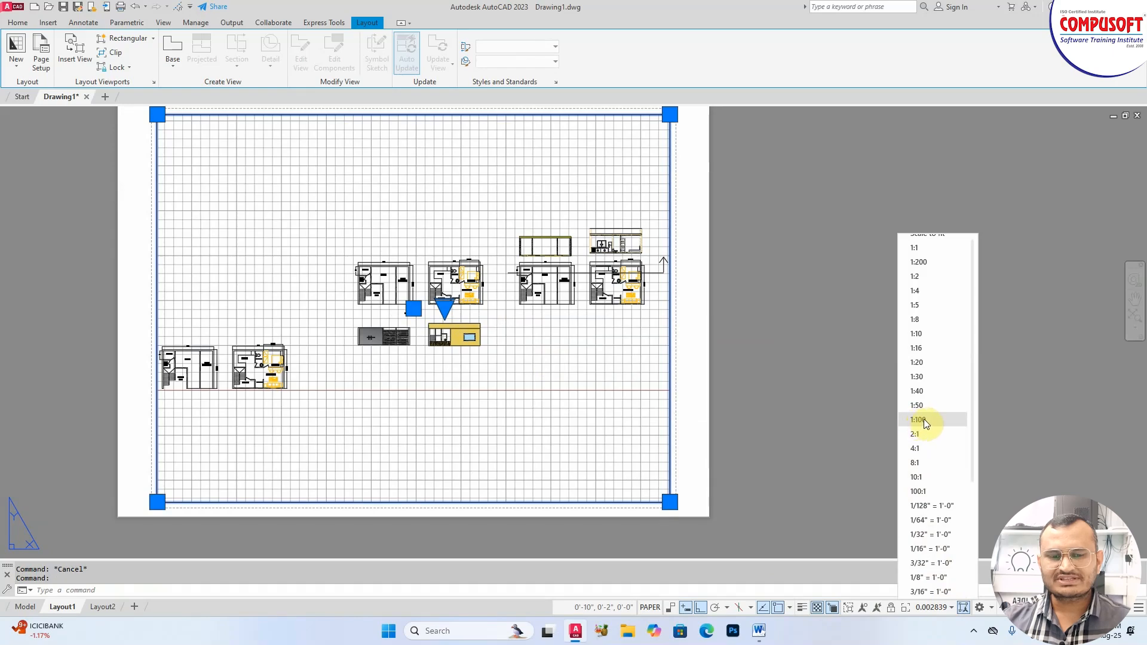
left_click(917, 419)
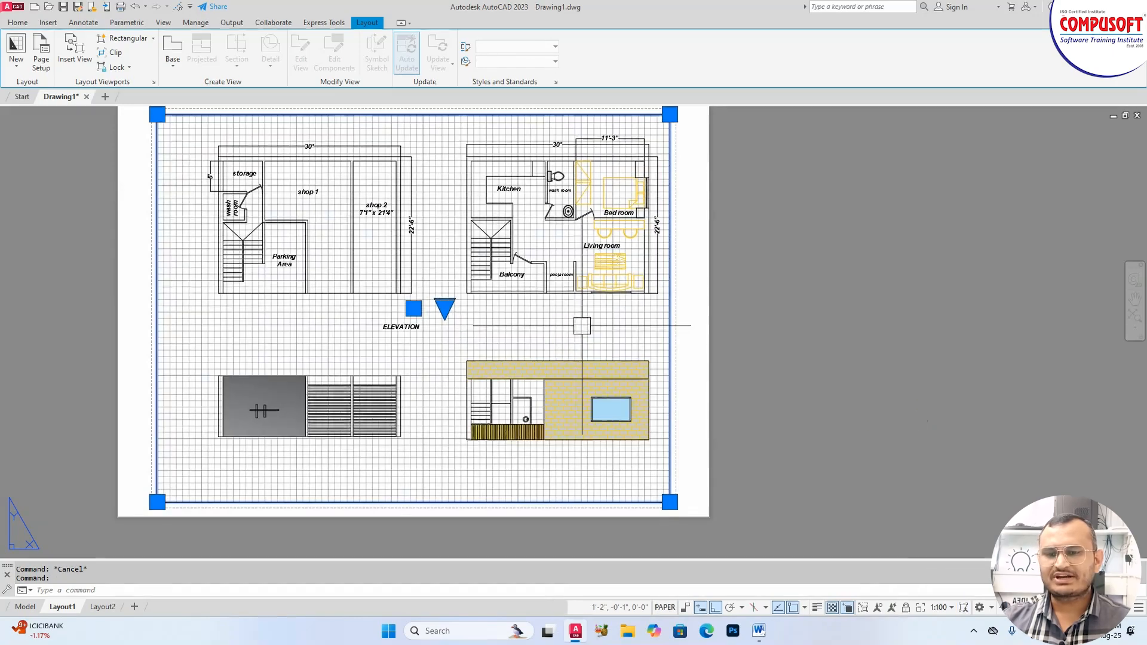
middle_click_drag(584, 326, 621, 324)
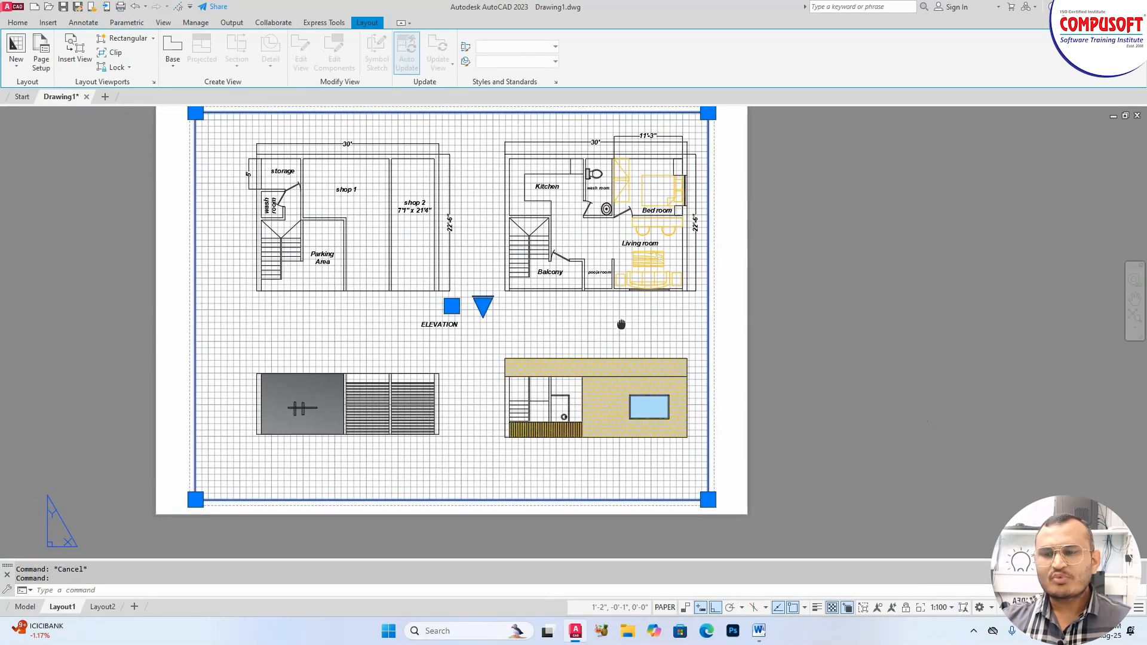
scroll(622, 325, "up", 5)
scroll(608, 323, "down", 5)
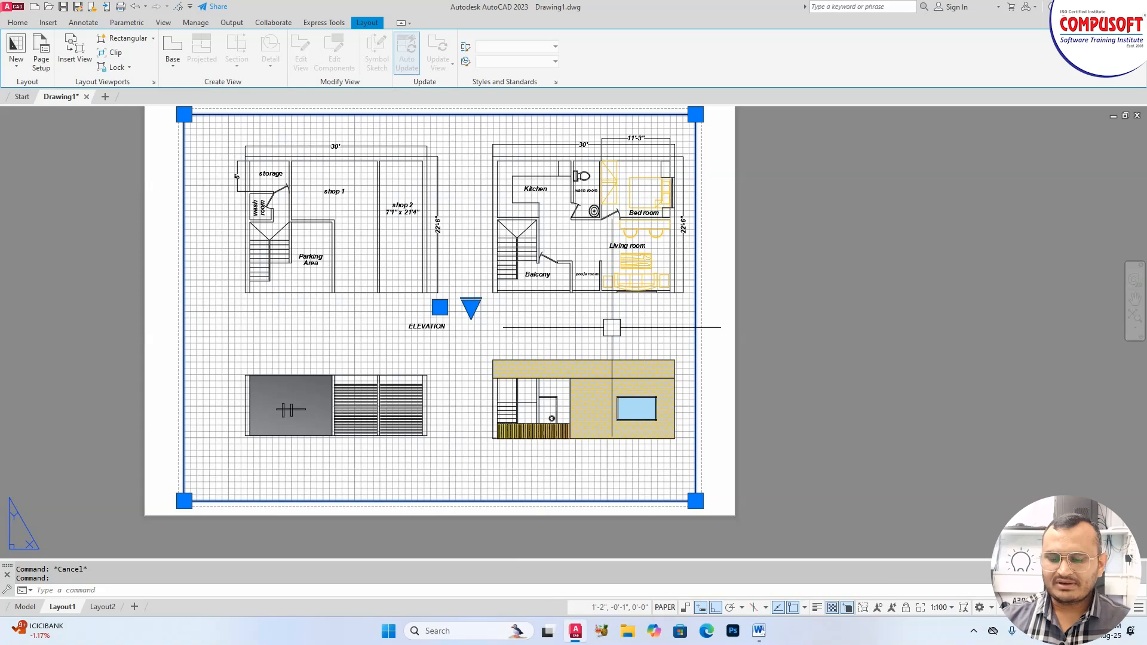
- Activate model space in the viewport, shift the plans and elevations slightly to centre them, and return to paper space
type("s")
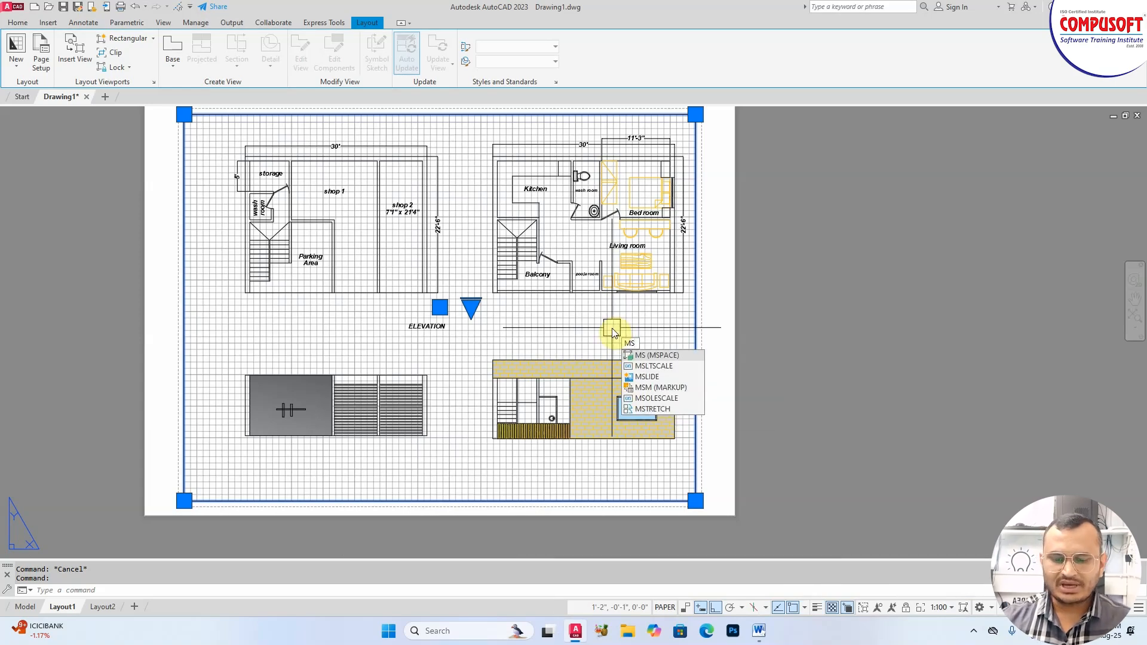
key("Return")
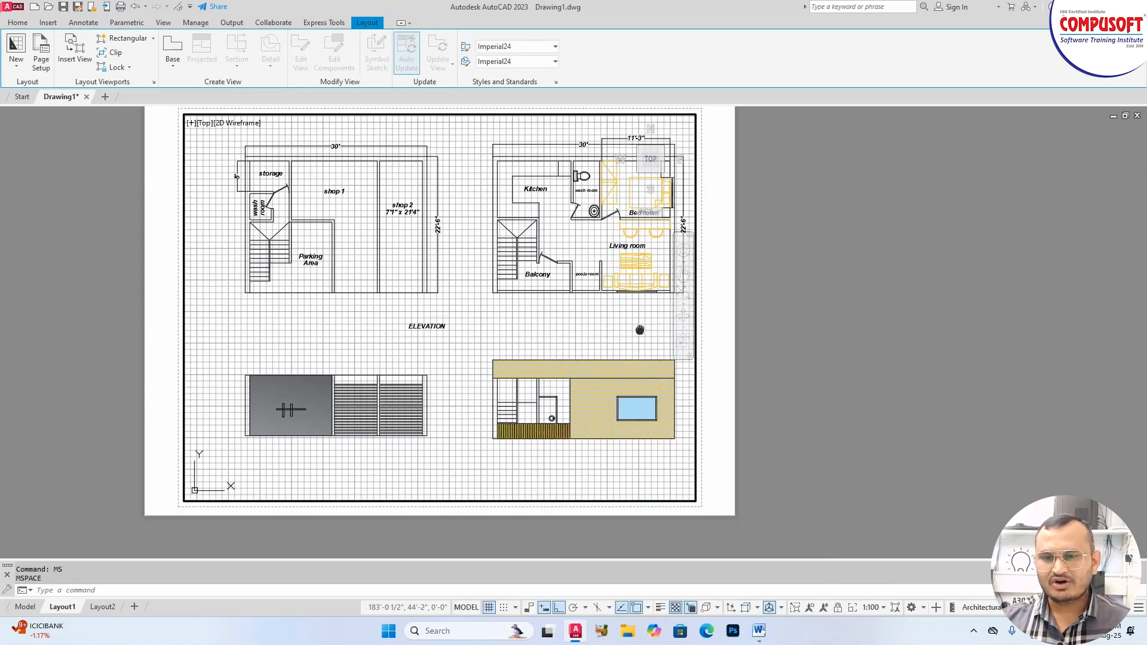
middle_click_drag(640, 331, 613, 332)
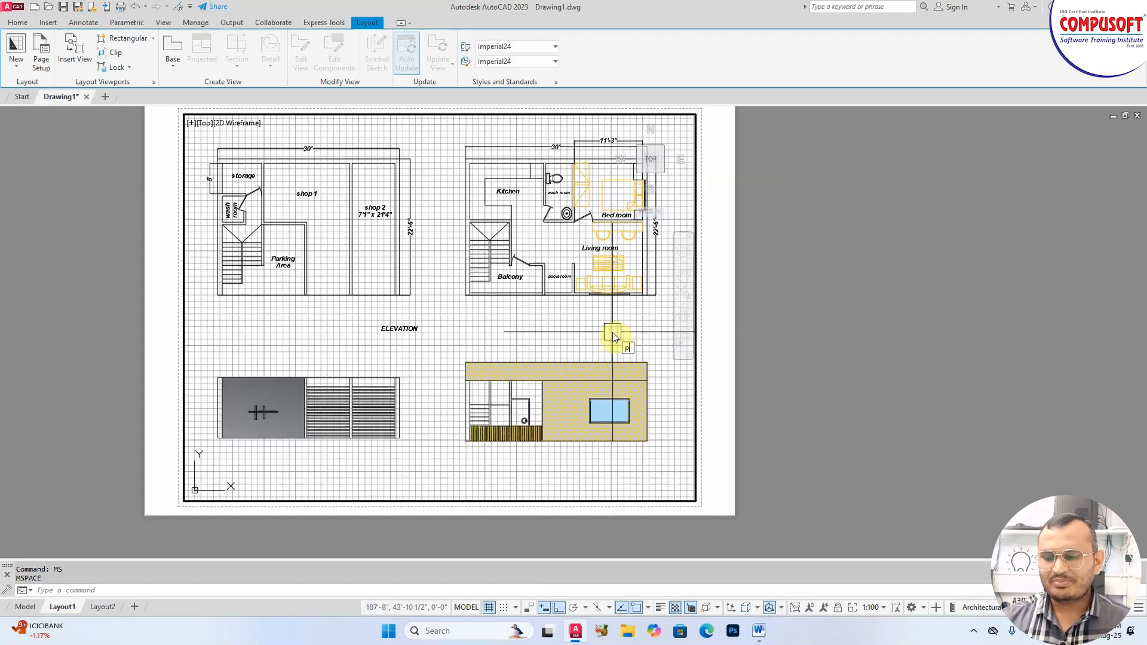
type("PS")
key("Return")
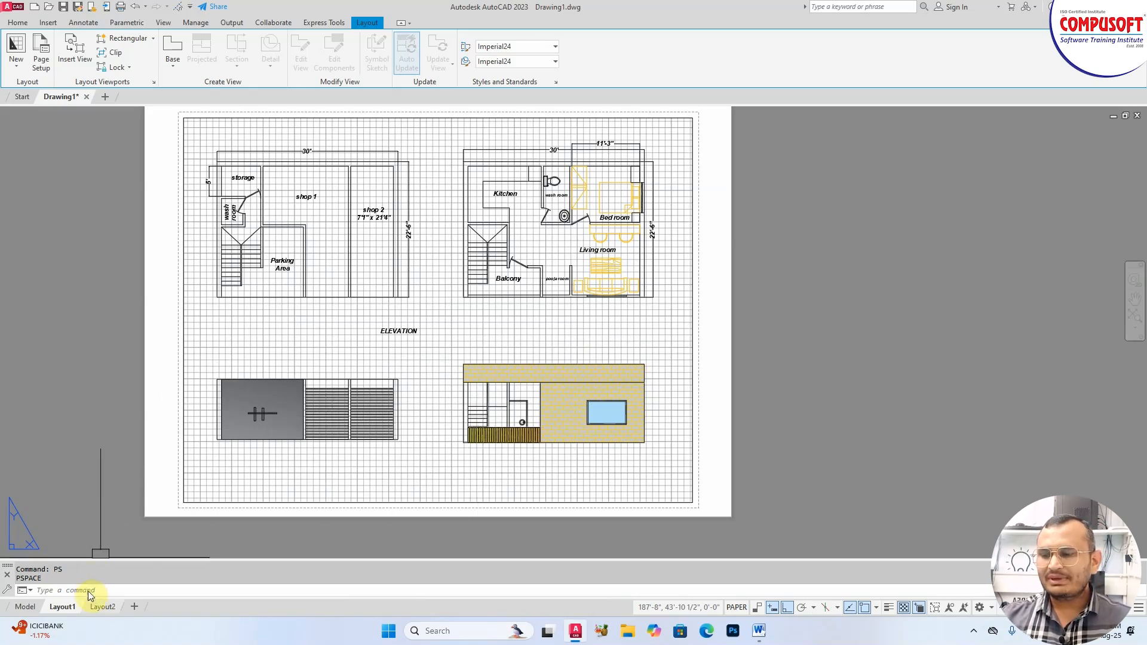
- Switch to Layout2 to work on its sheet
scroll(257, 389, "down", 2)
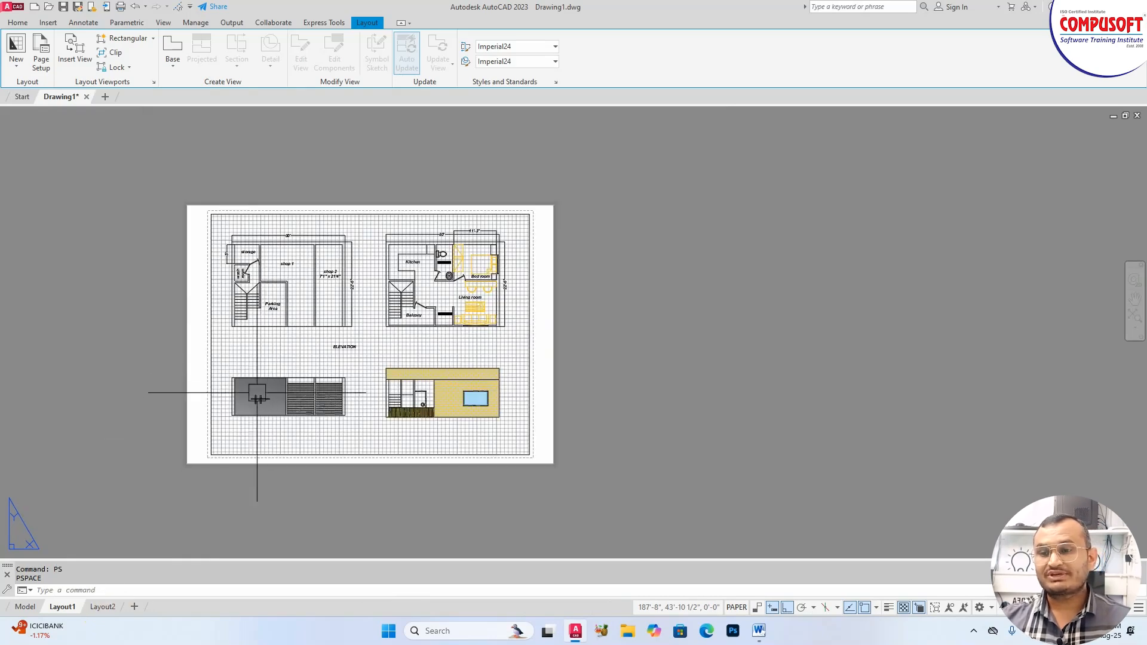
scroll(257, 393, "up", 2)
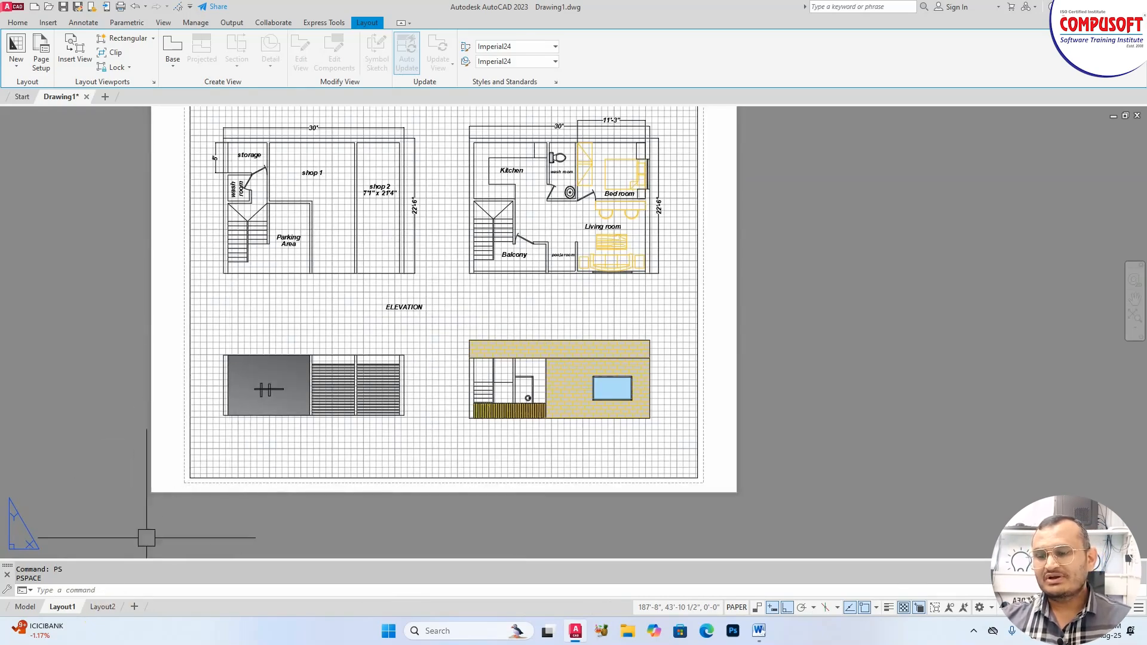
left_click(101, 612)
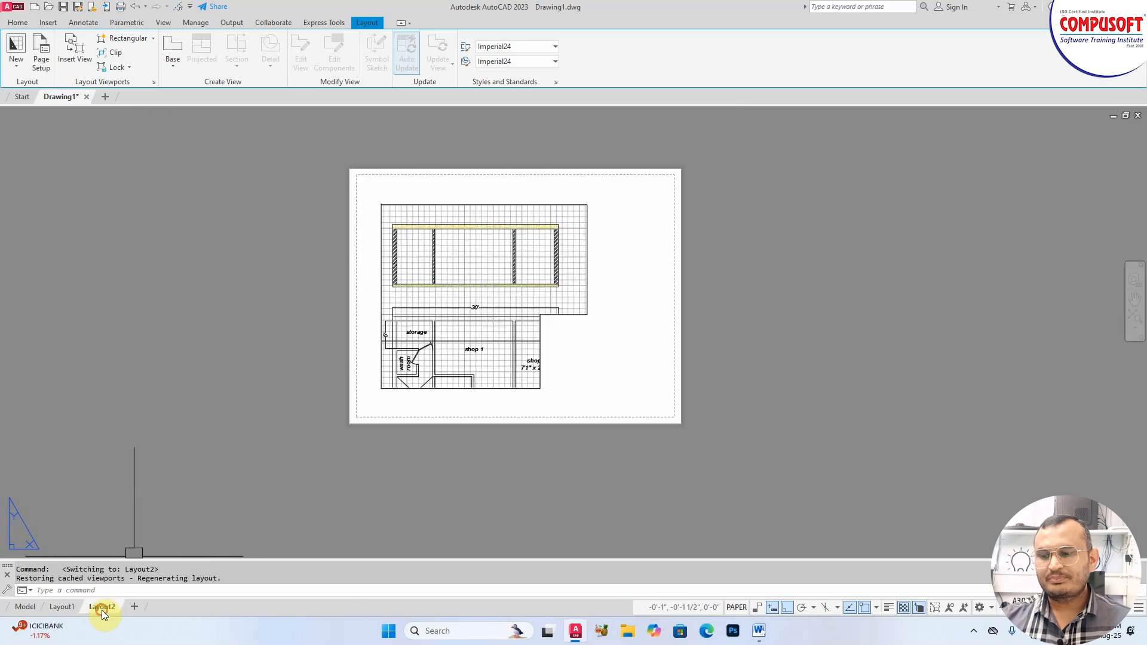
- Delete the existing L-shaped viewport from the Layout2 sheet
scroll(435, 328, "up", 1)
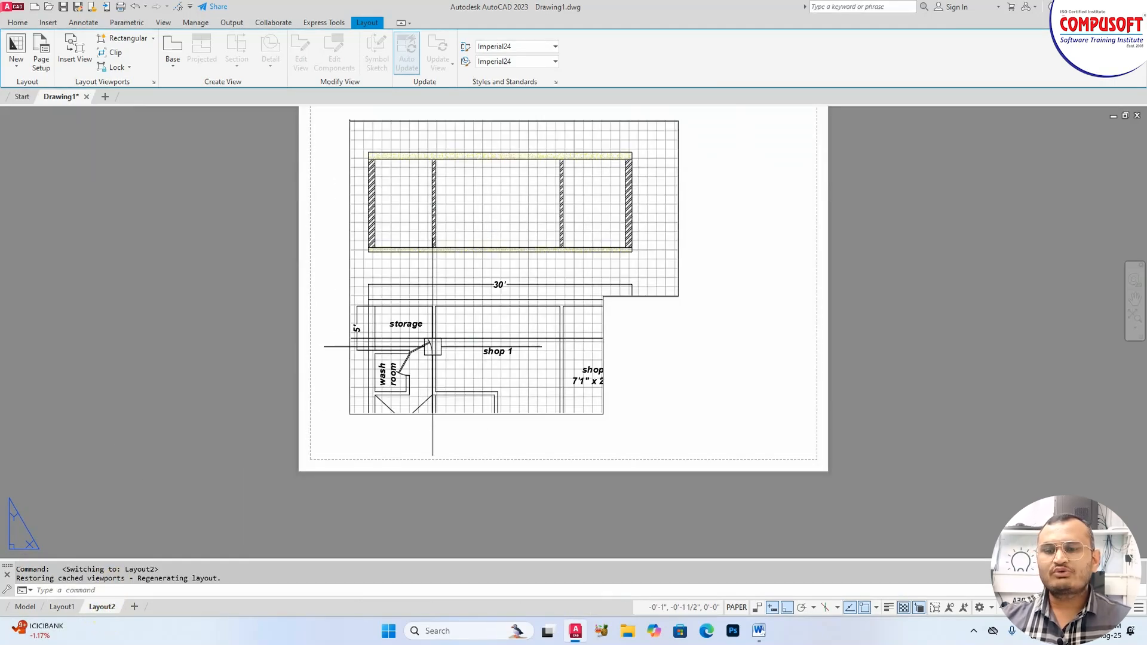
scroll(313, 346, "down", 1)
left_click(312, 246)
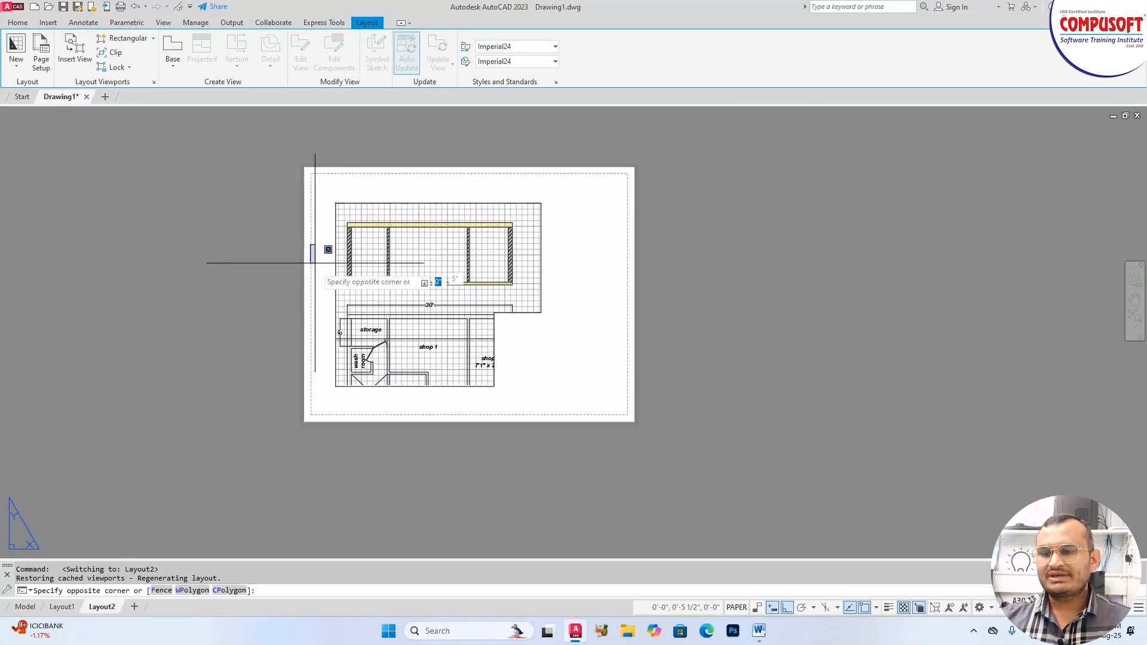
left_click(362, 255)
left_click(366, 235)
left_click(332, 231)
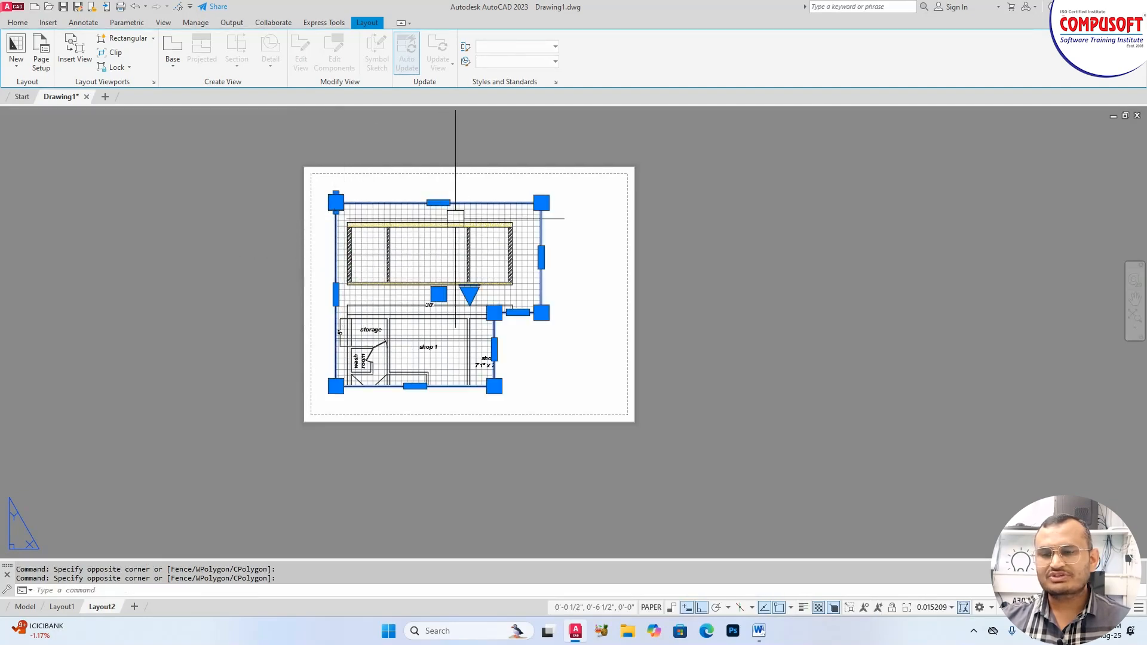
key("Delete")
- Create a rectangular viewport about 10" by 7 1/2" just inside the printable area of Layout2
scroll(591, 225, "up", 2)
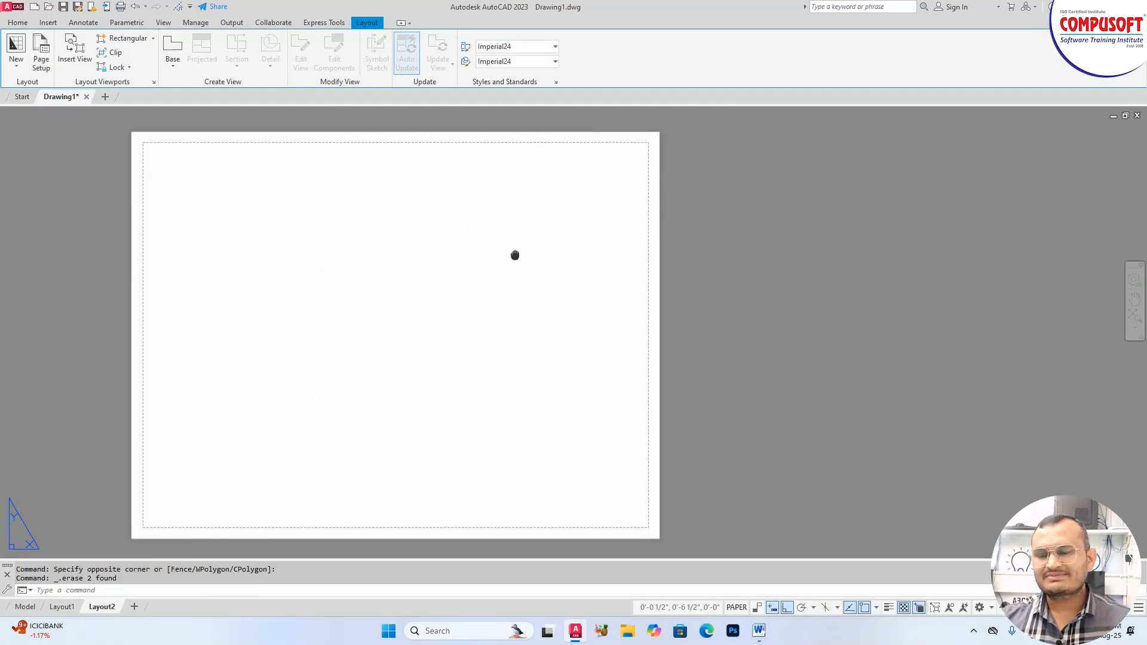
middle_click_drag(515, 255, 502, 246)
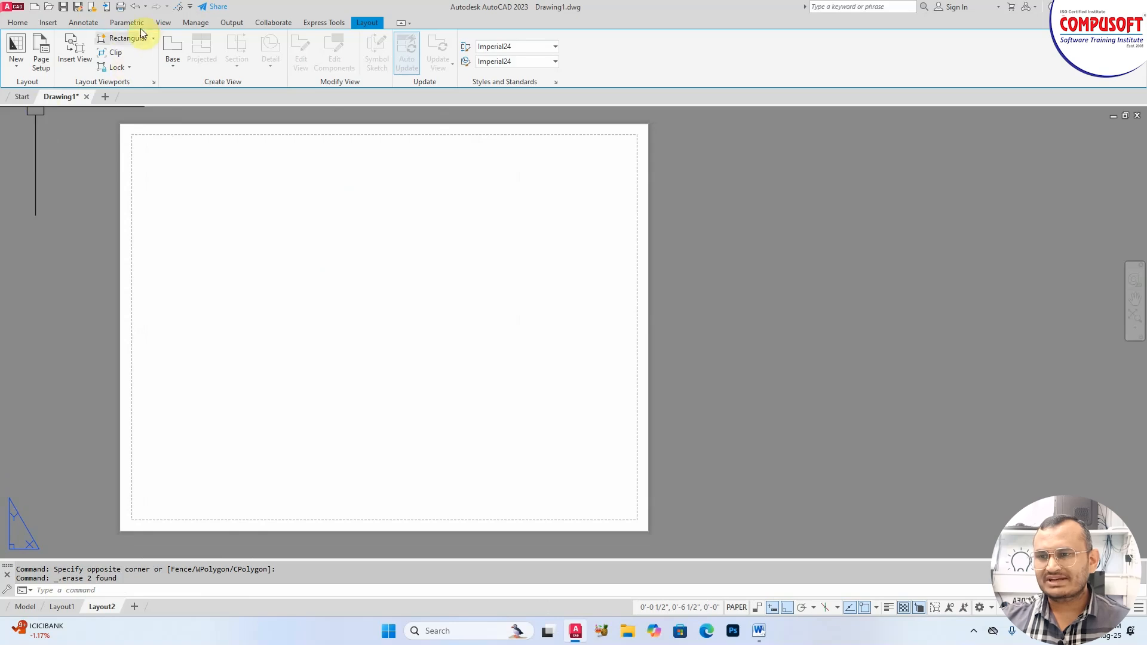
left_click(122, 37)
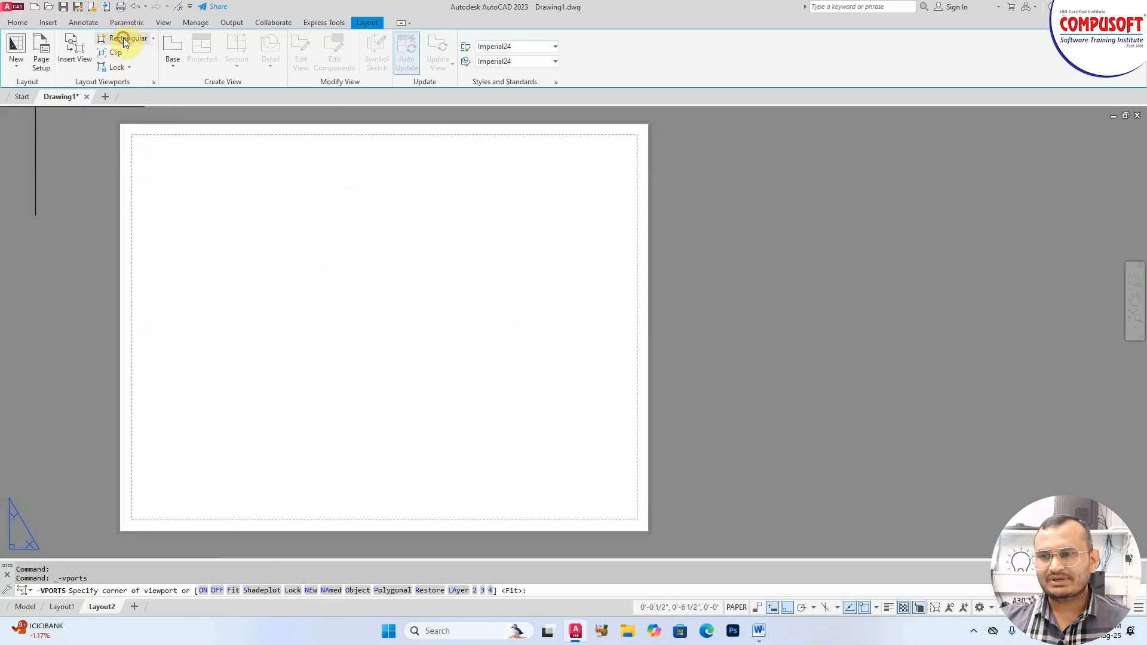
left_click(138, 516)
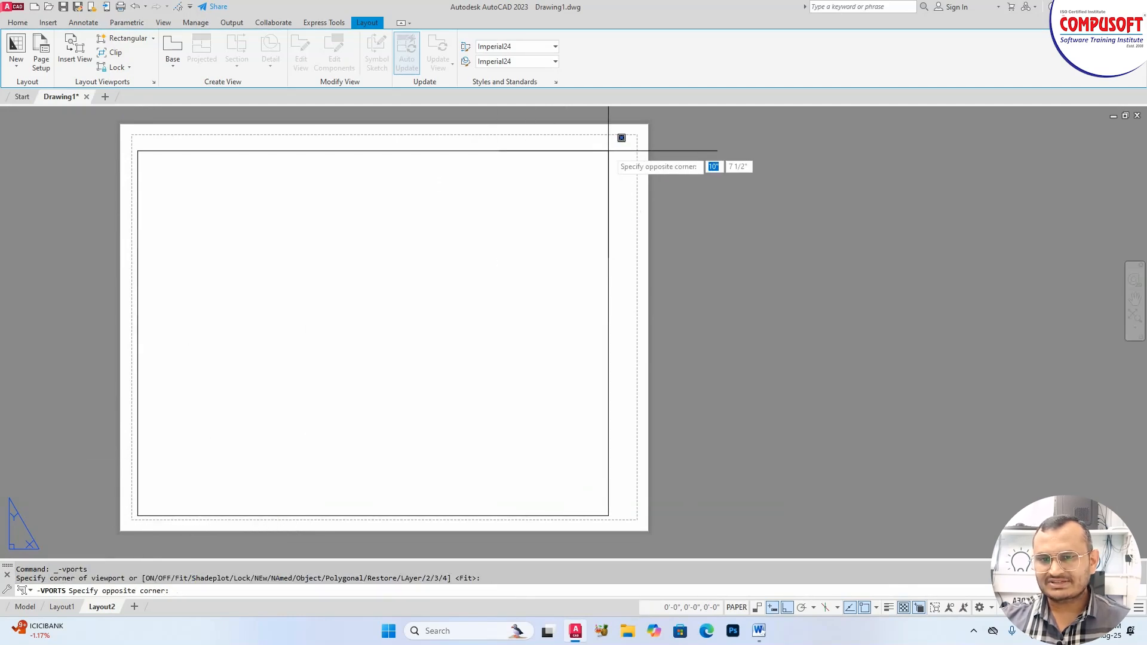
left_click(627, 145)
scroll(414, 258, "down", 5)
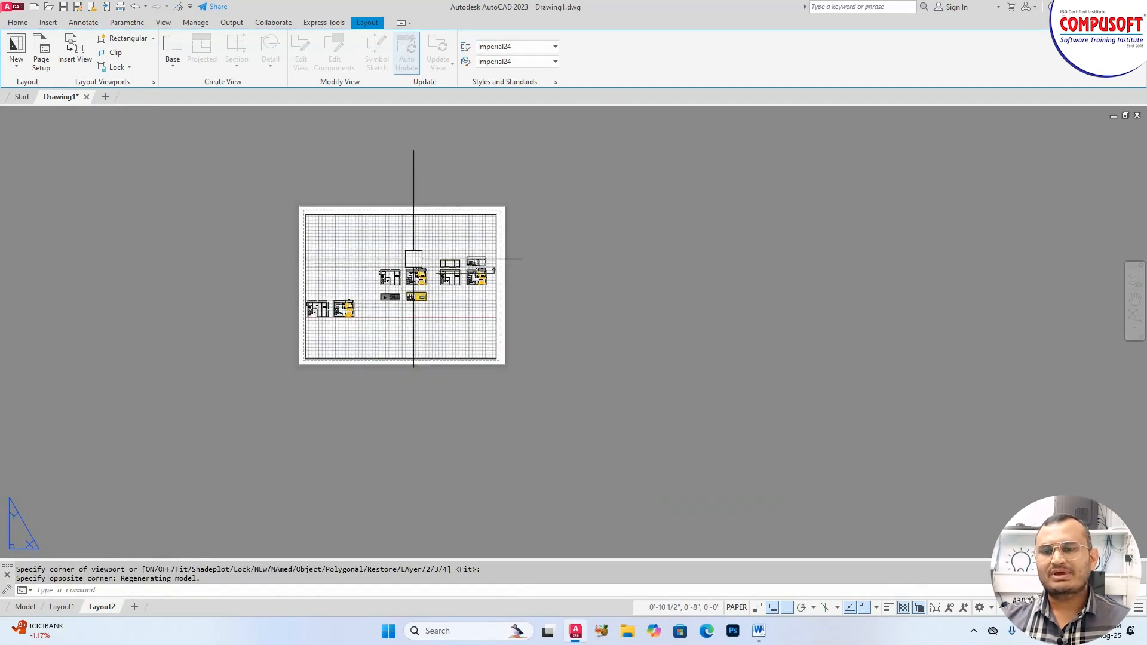
scroll(413, 259, "up", 5)
- Activate model space in the new Layout2 viewport and frame the two section views with their floor plans
left_click(425, 144)
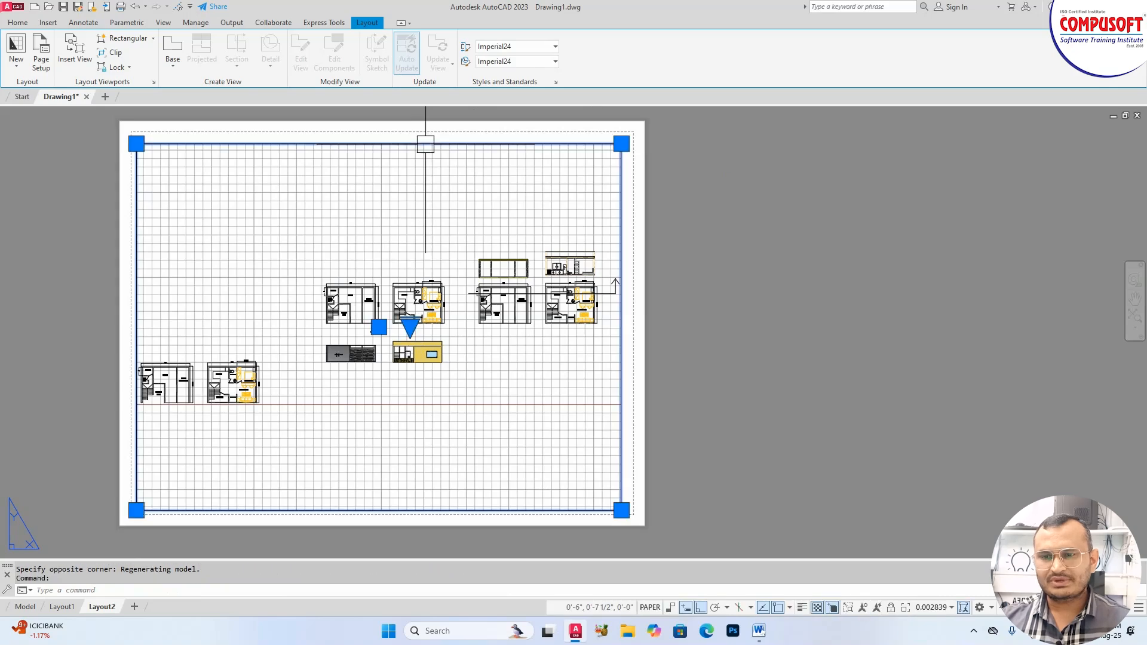
type("ms")
key("Return")
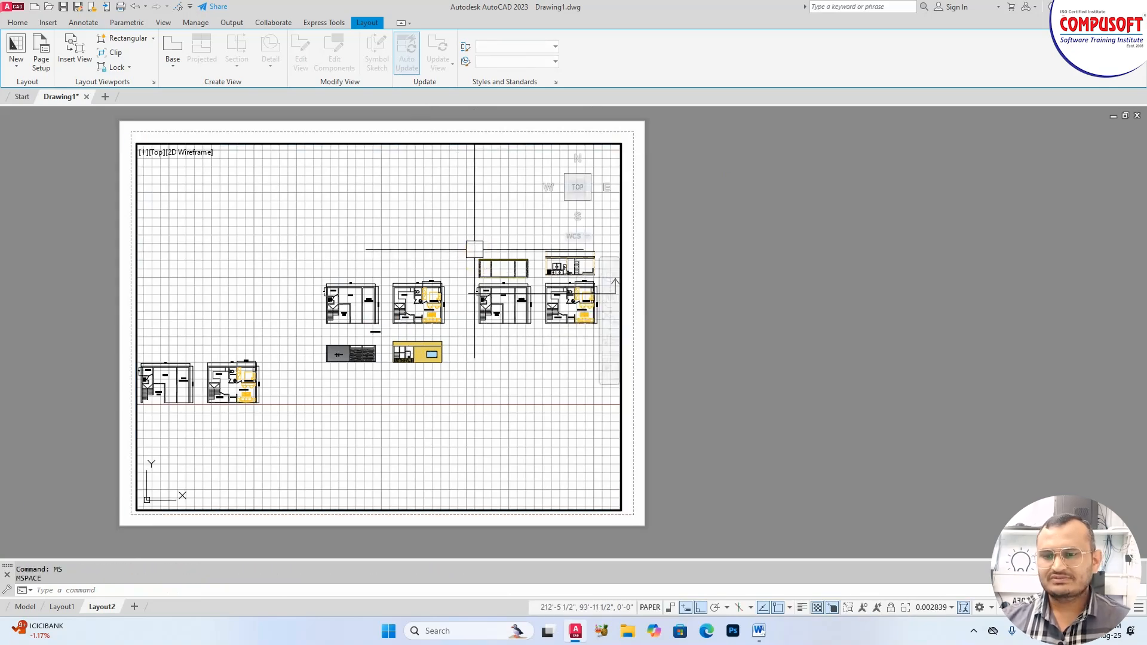
scroll(392, 286, "down", 2)
scroll(430, 293, "up", 2)
scroll(449, 292, "up", 4)
mouse_move(449, 293)
middle_mouse_down()
mouse_move(240, 335)
mouse_move(370, 242)
middle_mouse_up()
scroll(295, 338, "down", 4)
mouse_move(301, 296)
middle_mouse_down()
mouse_move(314, 301)
mouse_move(196, 352)
middle_mouse_up()
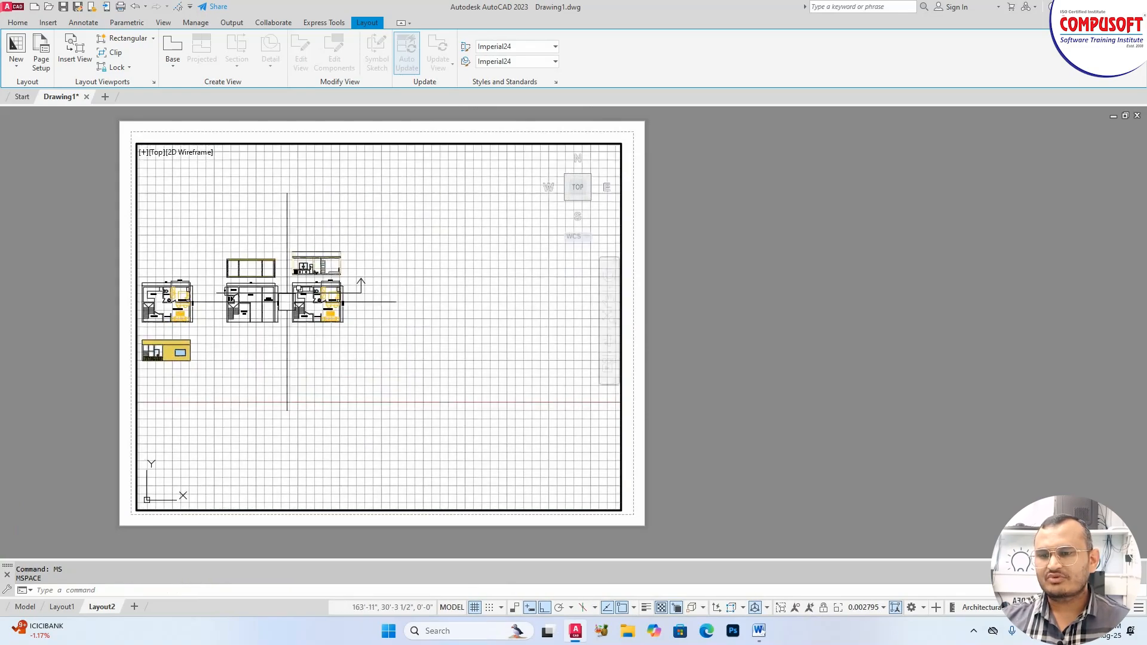
scroll(264, 287, "up", 6)
middle_click_drag(267, 289, 315, 304)
scroll(339, 280, "down", 2)
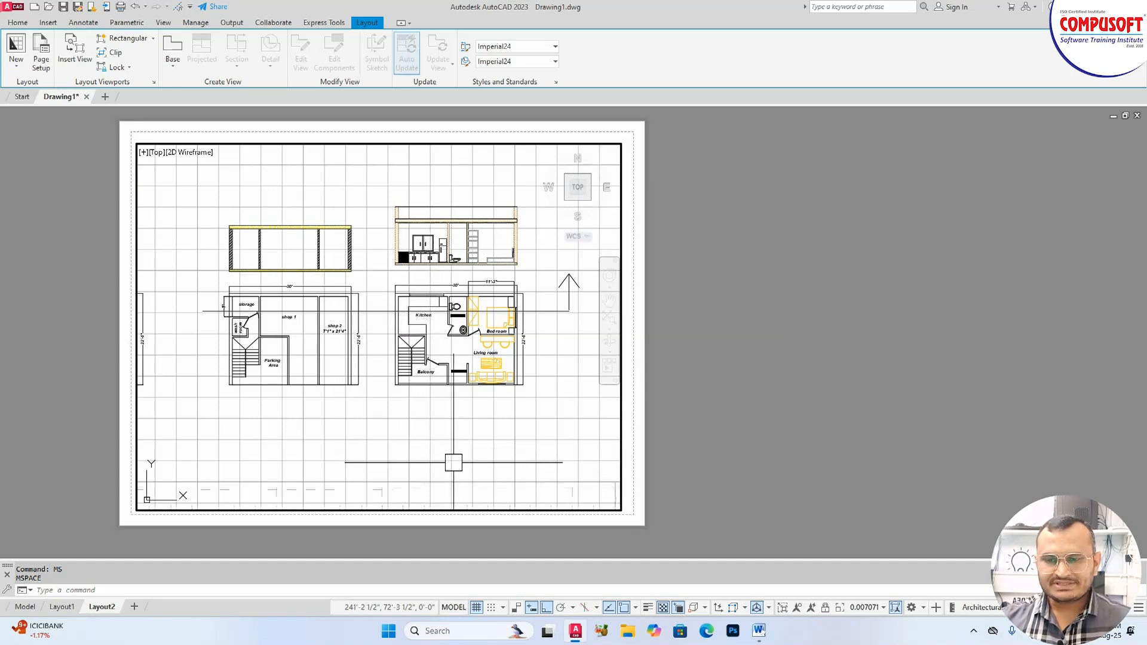
- Set the Layout2 viewport scale to 1:50 and bring the furnished kitchen section into the frame
left_click(877, 608)
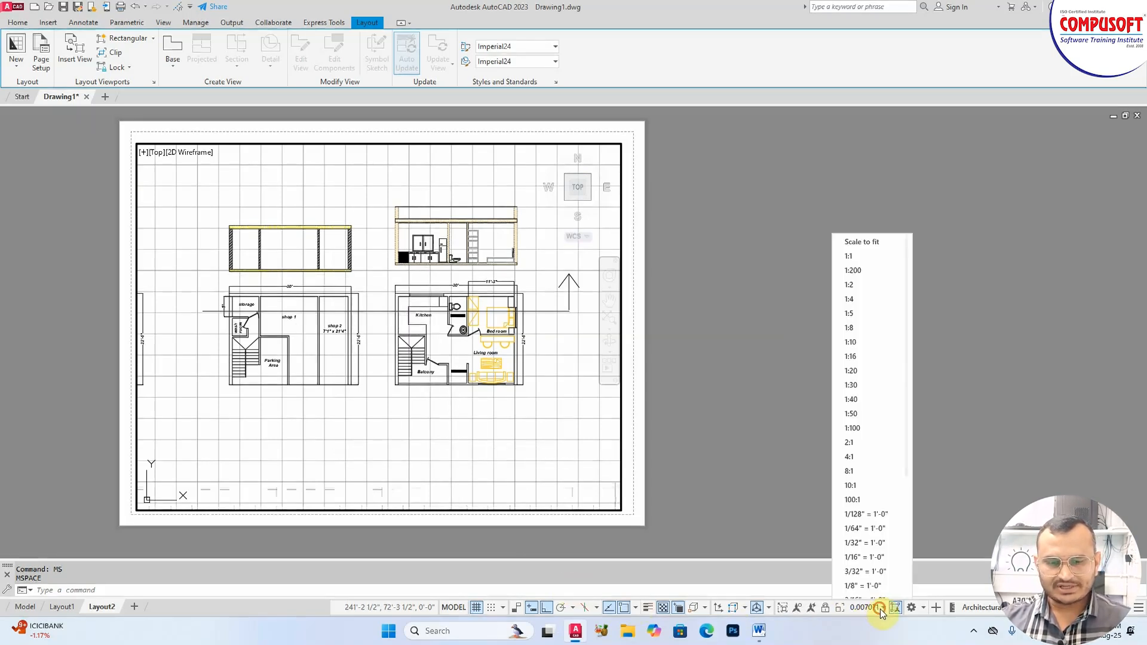
left_click(847, 406)
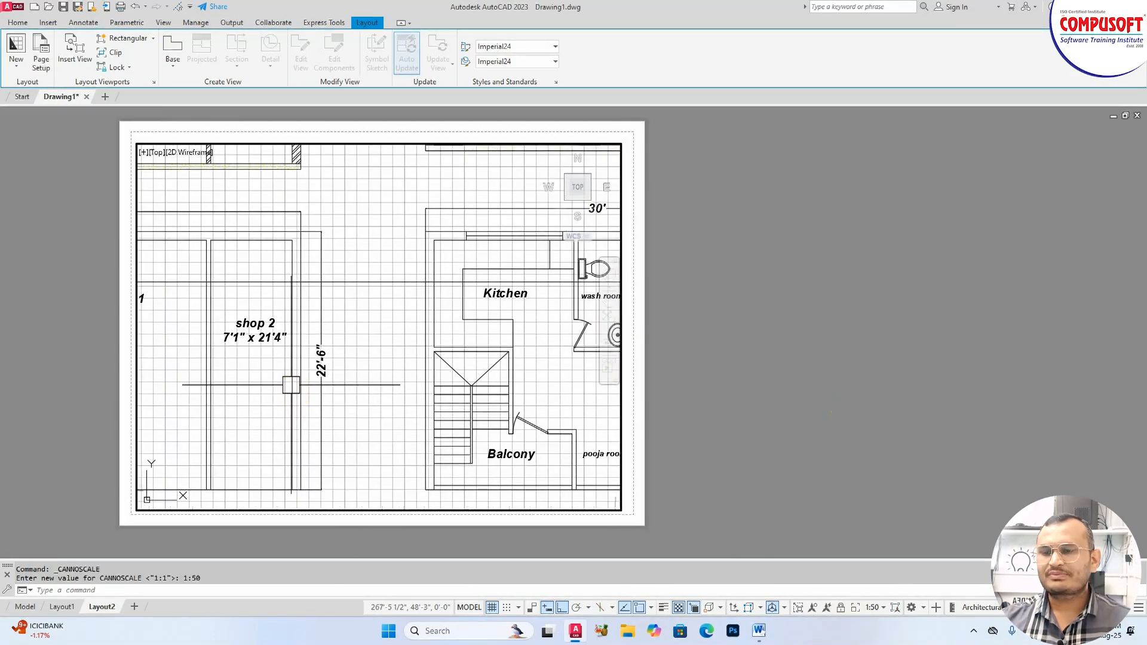
middle_click_drag(429, 301, 211, 633)
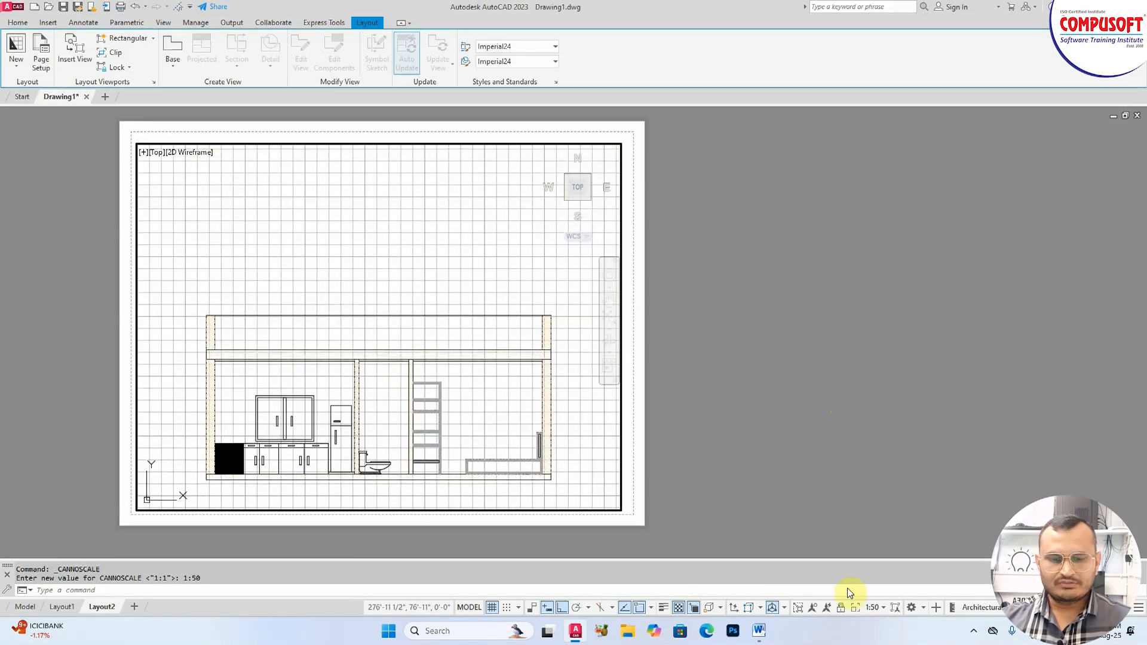
- Set the Layout2 viewport scale to 1:40 and recentre the furnished section within it
left_click(881, 608)
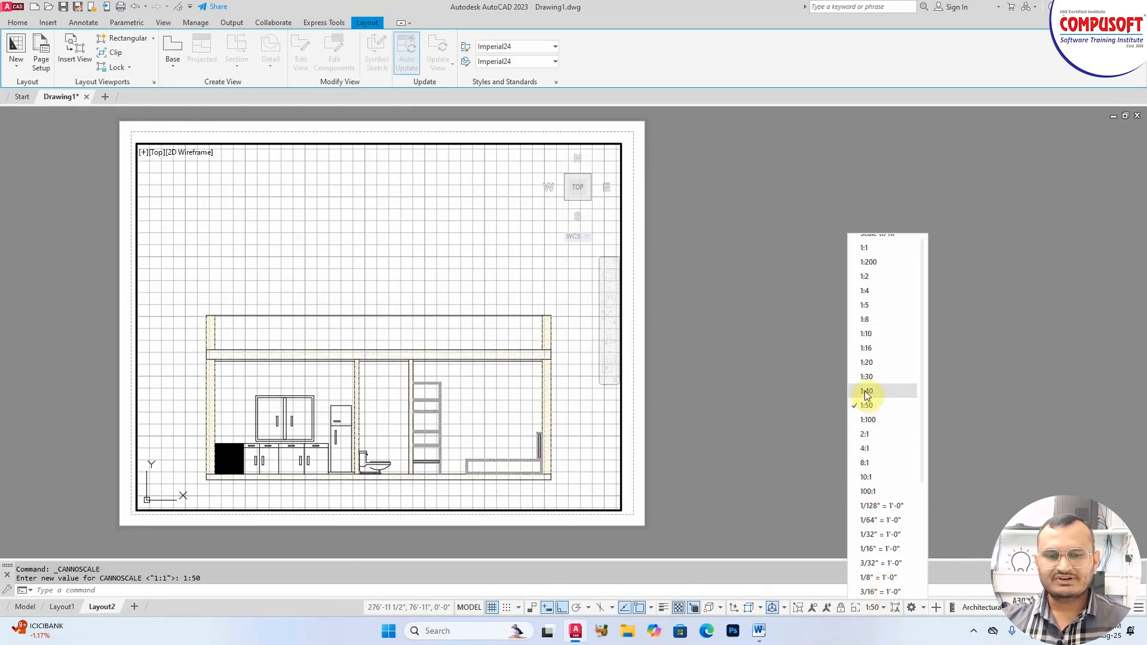
left_click(865, 391)
mouse_move(490, 423)
middle_mouse_down()
mouse_move(479, 338)
mouse_move(481, 363)
middle_mouse_up()
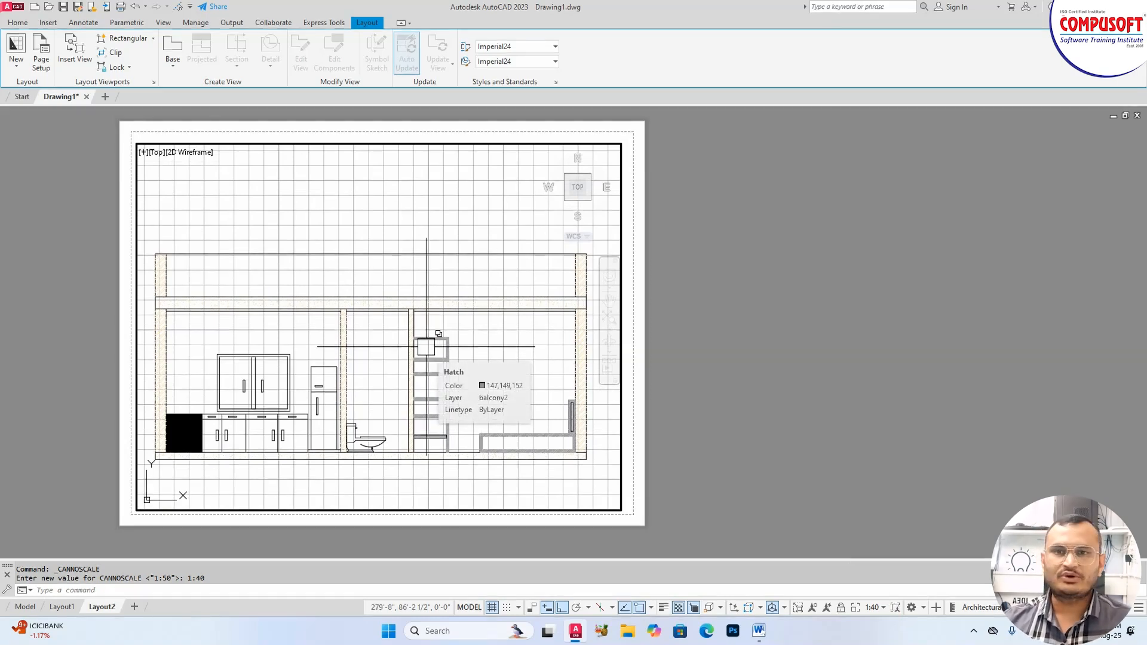
- Modify Layout2's page setup to use the AutoCAD PDF (High Quality Print).pc3 plotter and ISO A4 (210.00 x 297.00 MM) paper
left_click(43, 56)
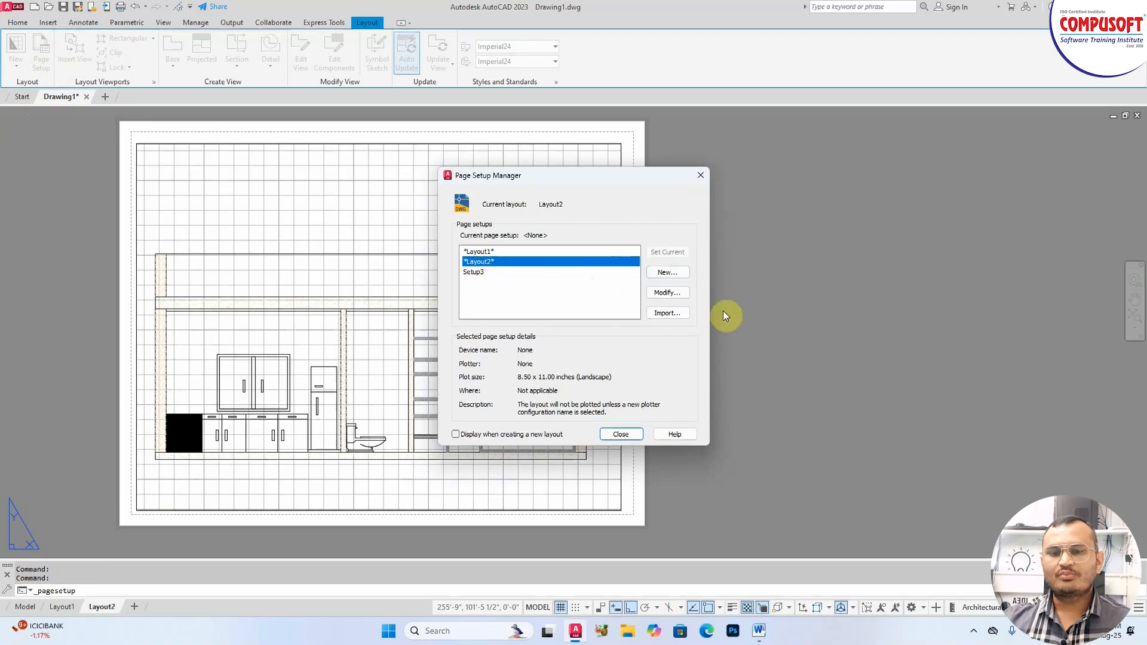
left_click(670, 294)
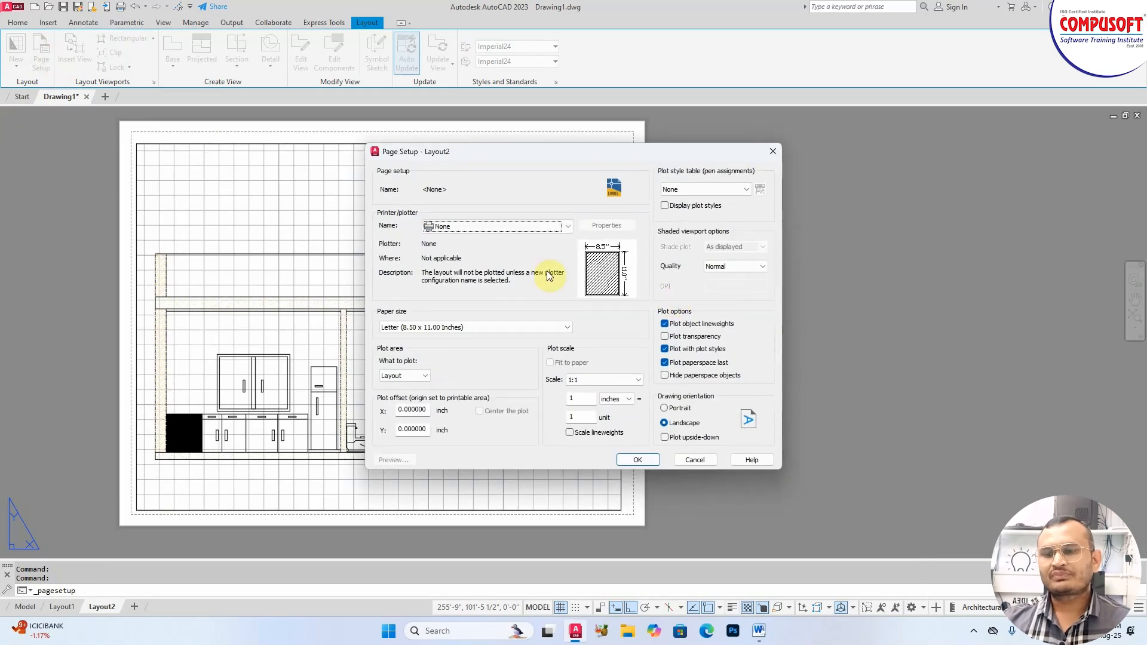
left_click(501, 229)
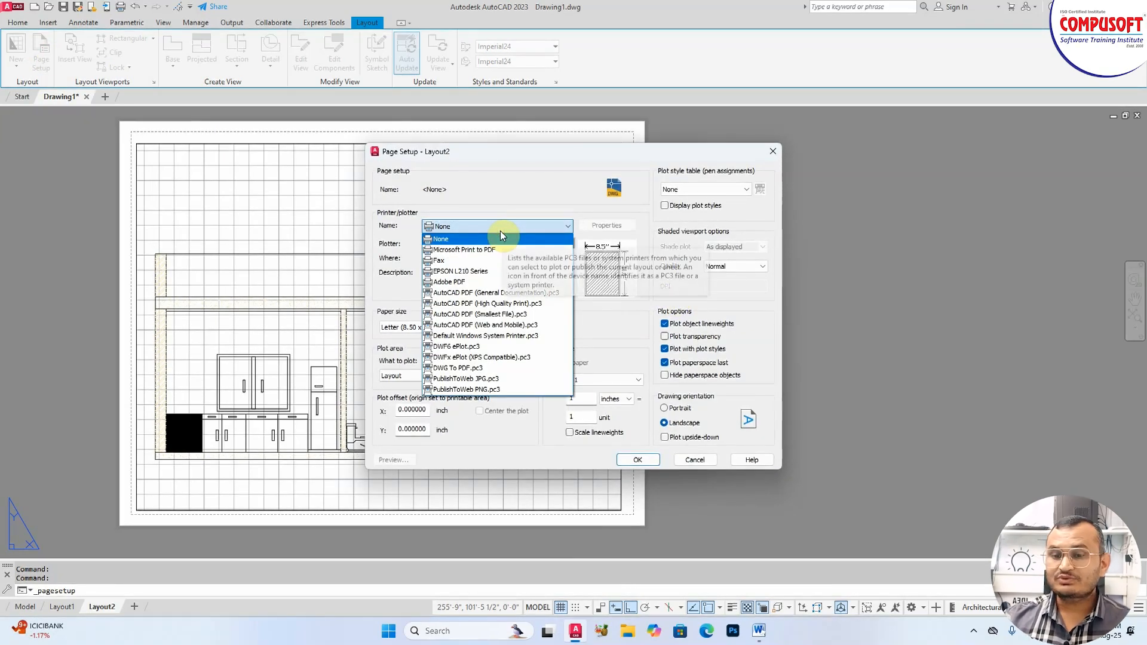
left_click(484, 307)
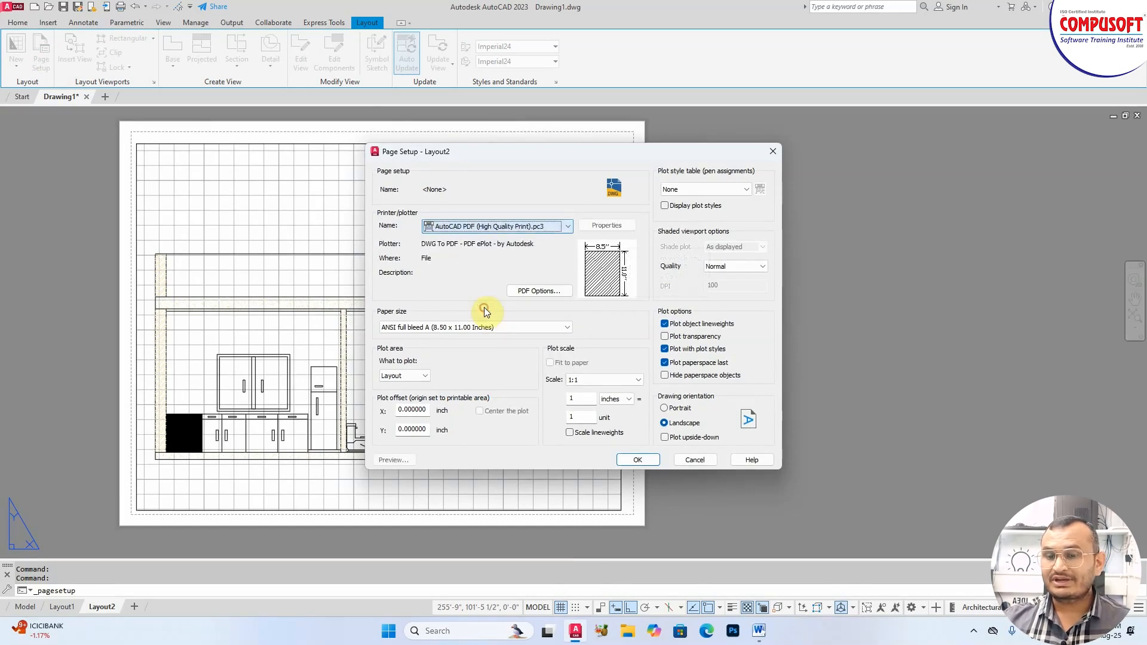
left_click(482, 327)
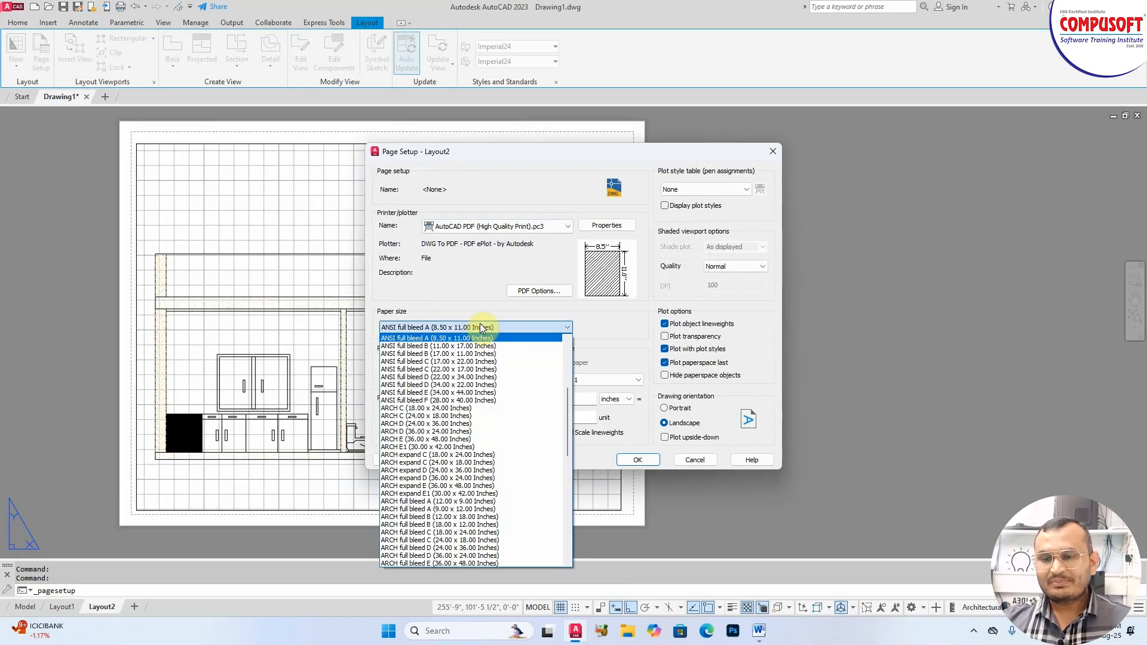
scroll(434, 472, "down", 5)
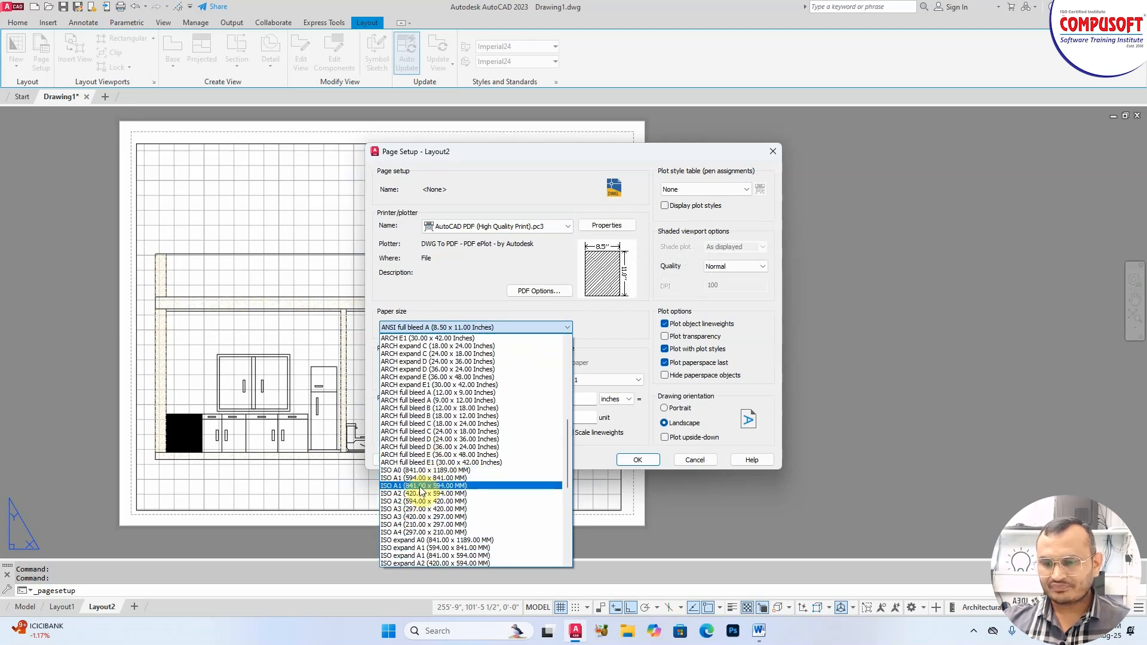
left_click(423, 524)
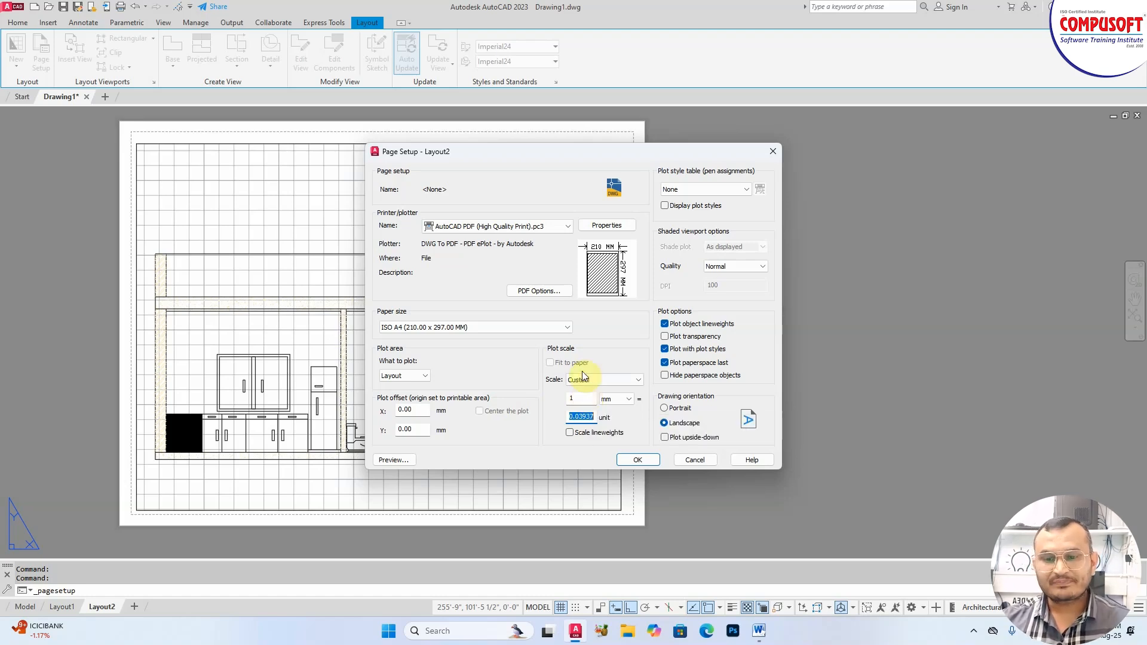
left_click(639, 460)
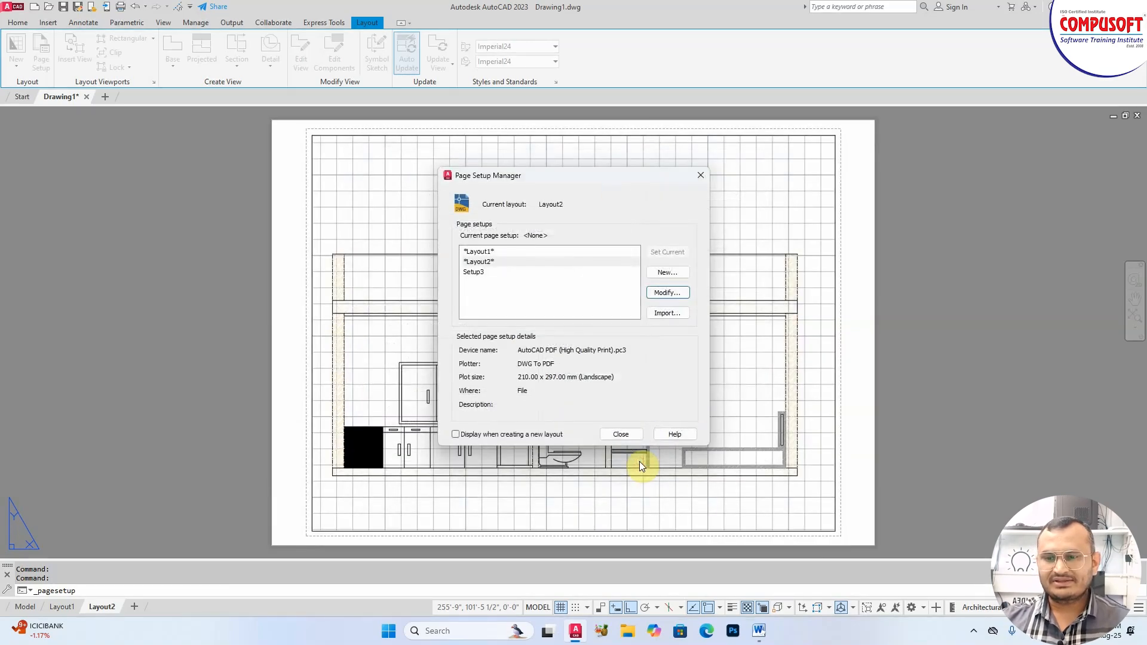
left_click(626, 432)
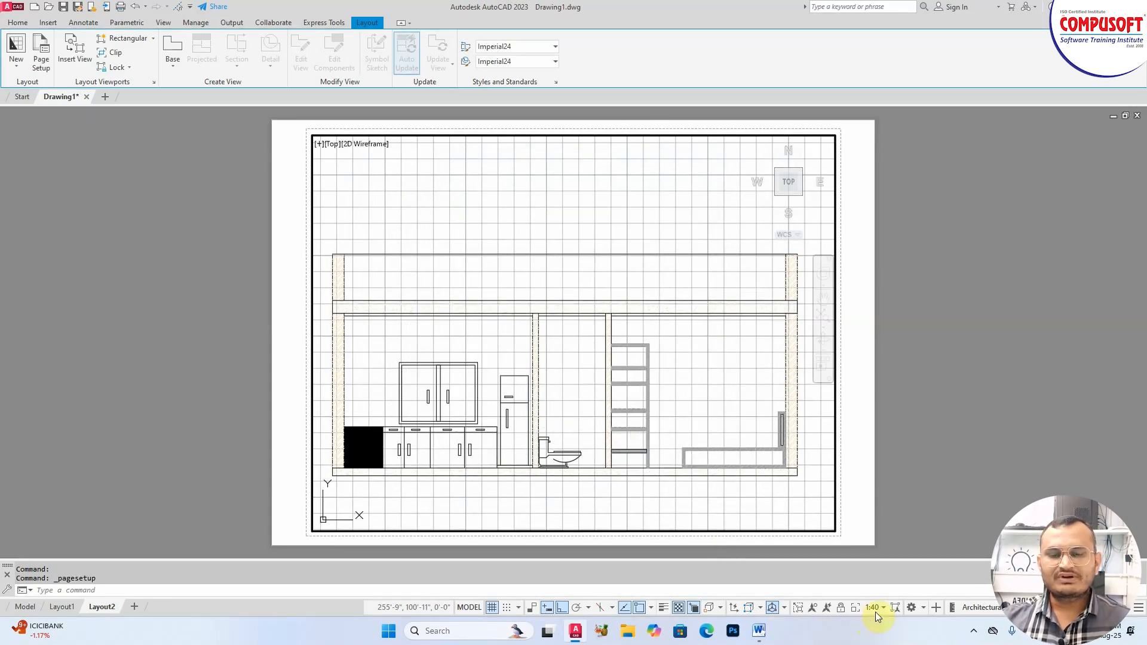
- Add a new layout after Layout2, open it, and delete its default viewport
left_click(131, 609)
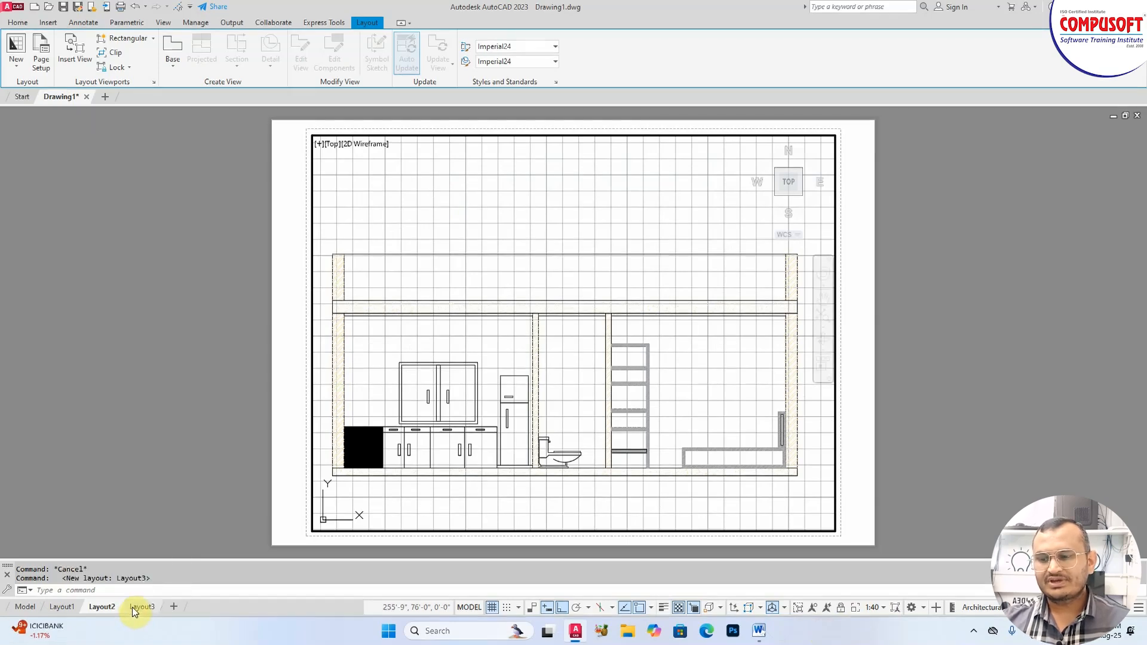
left_click(141, 607)
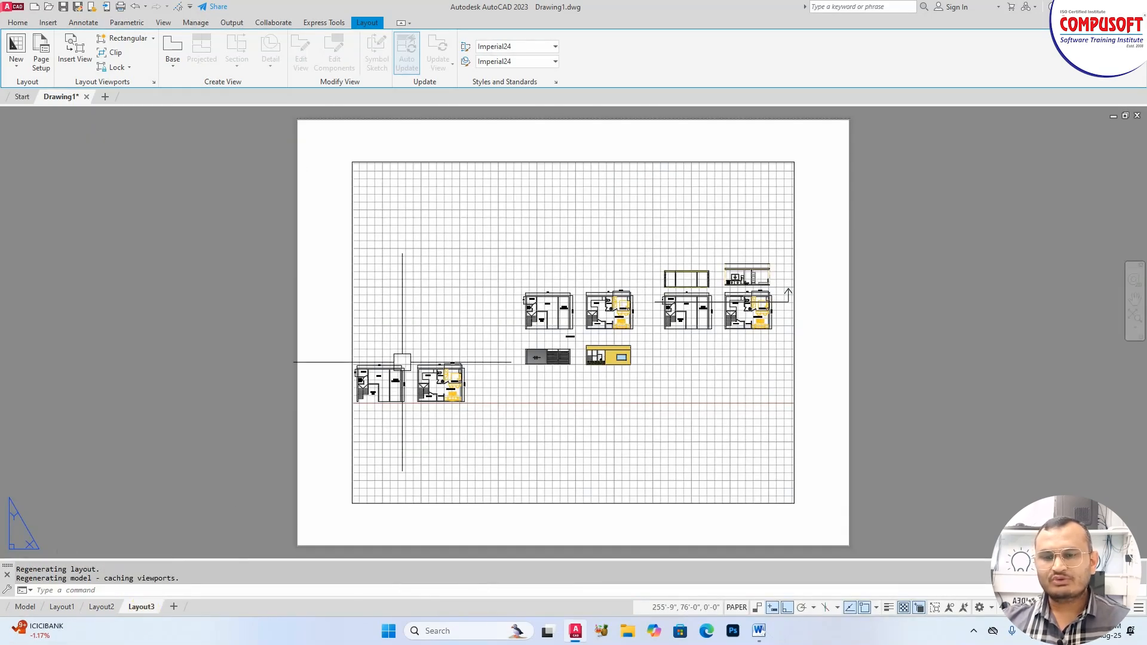
left_click(364, 161)
key("Delete")
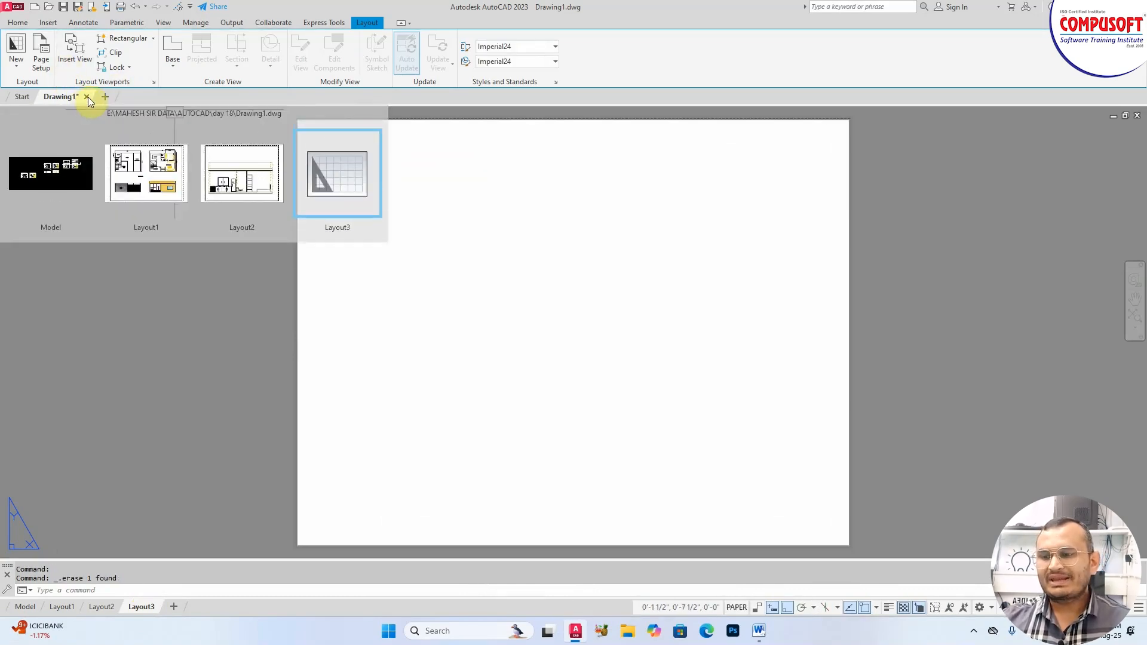
- Modify Layout3's page setup to use the AutoCAD PDF (High Quality Print).pc3 plotter and ISO A2 (420.00 x 594.00 MM) paper
left_click(40, 62)
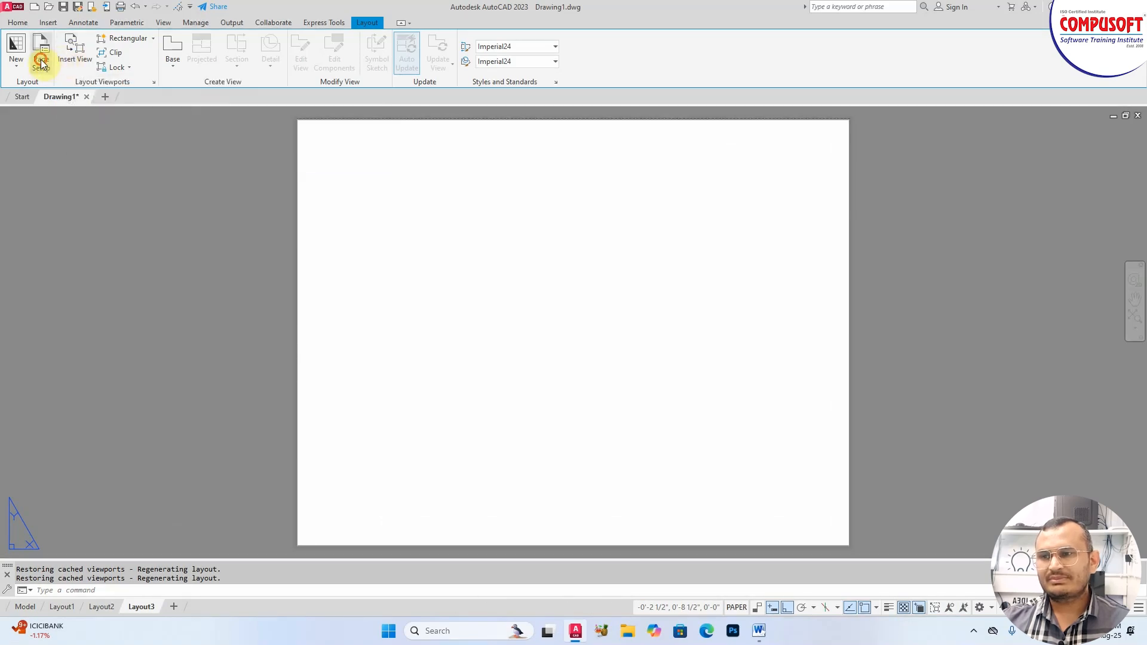
left_click(684, 292)
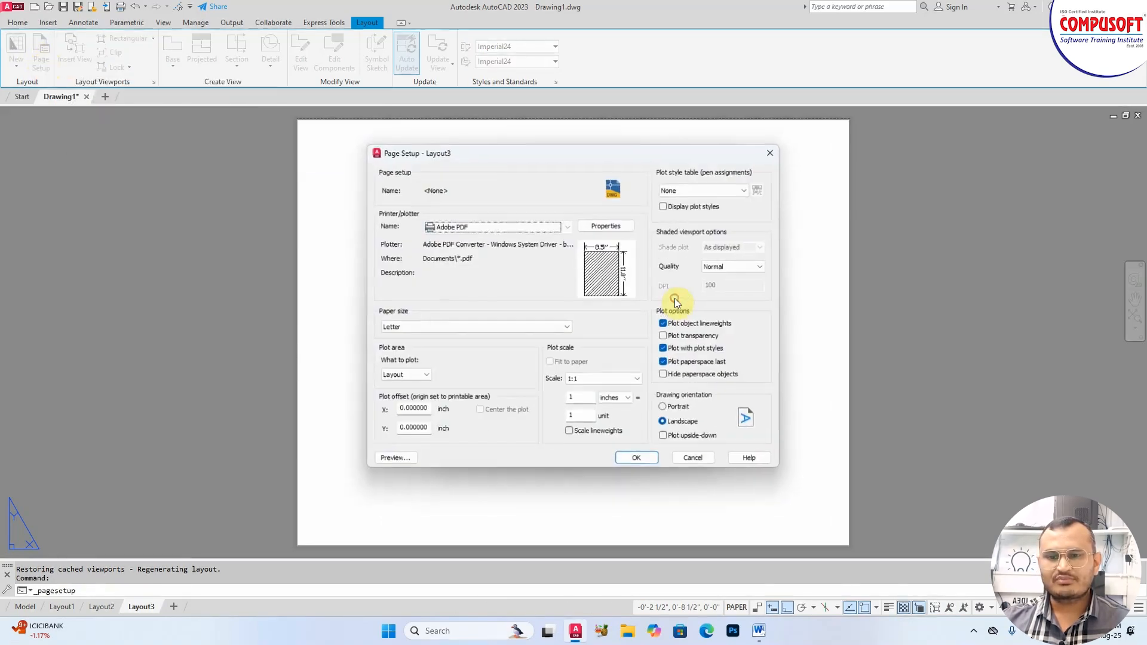
left_click(490, 226)
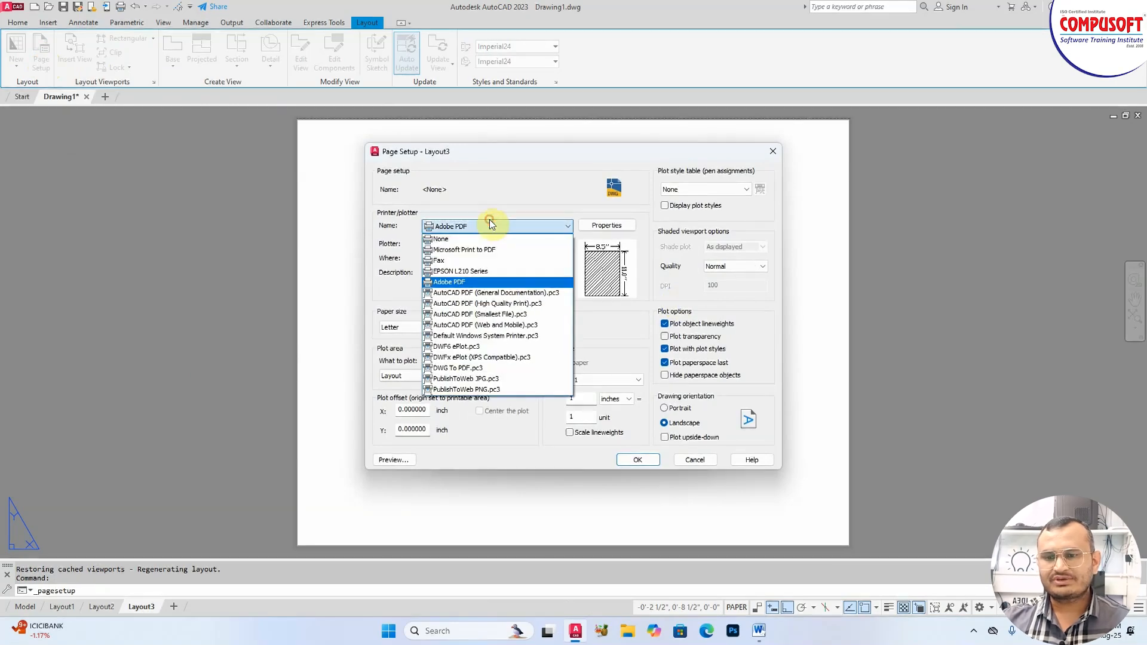
left_click(478, 304)
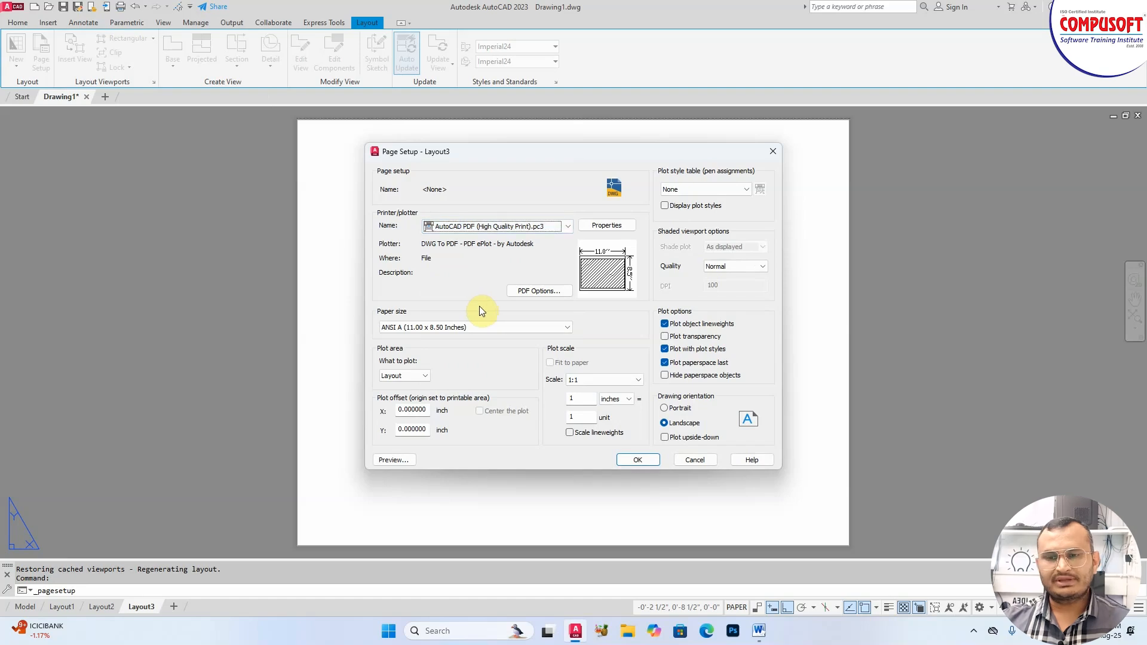
left_click(469, 327)
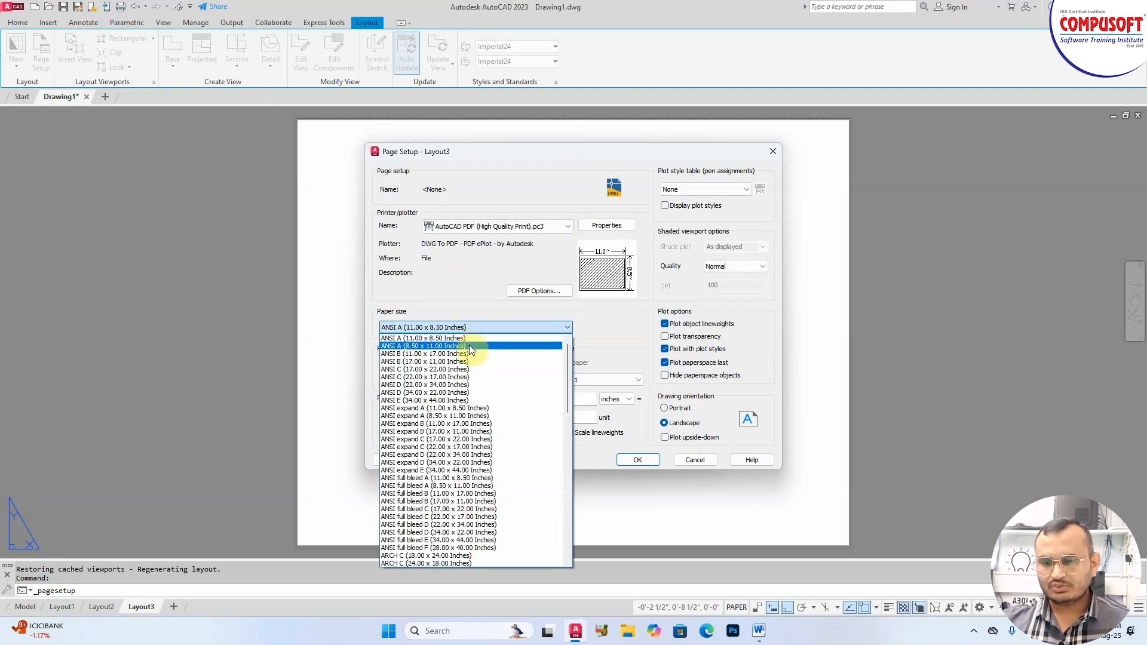
scroll(475, 484, "down", 5)
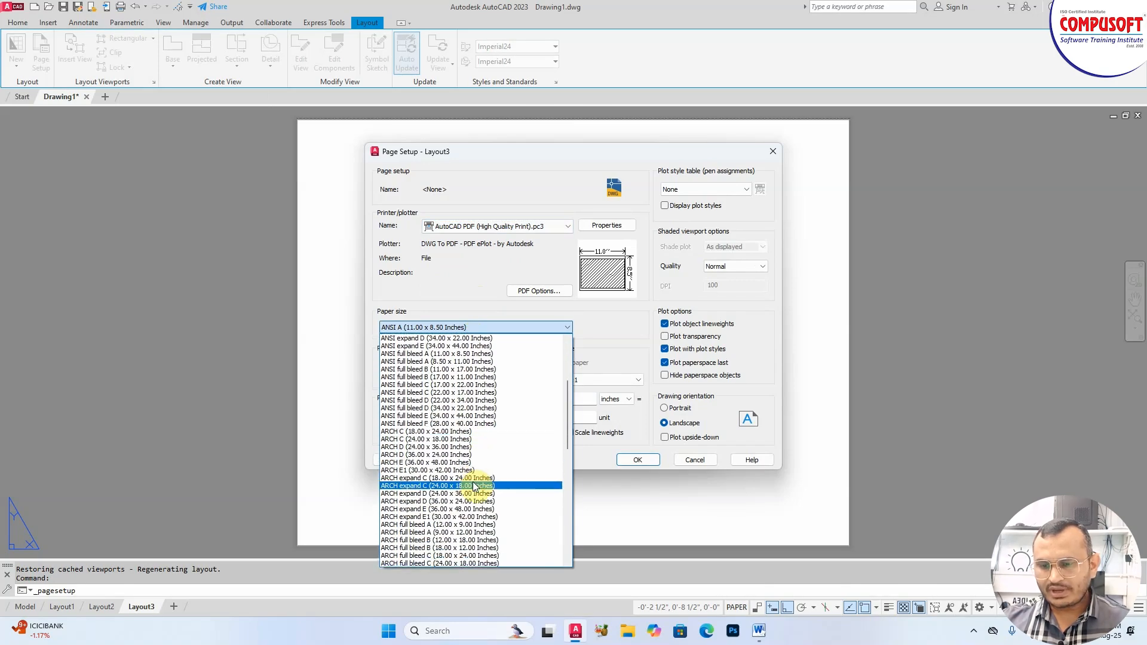
scroll(475, 485, "down", 5)
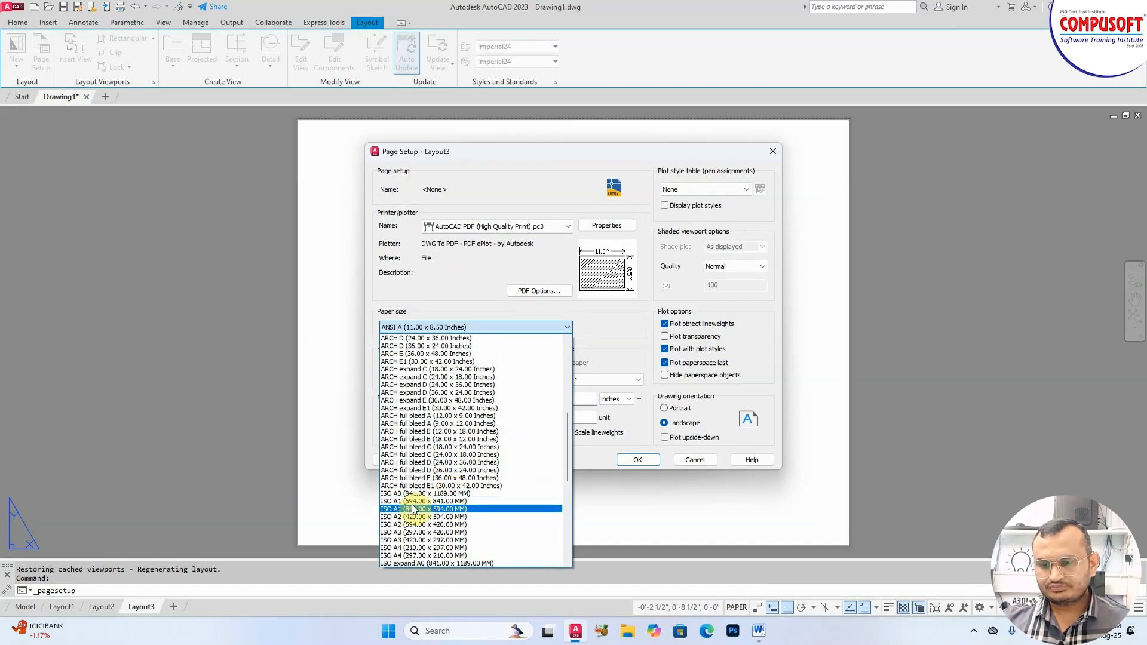
left_click(402, 517)
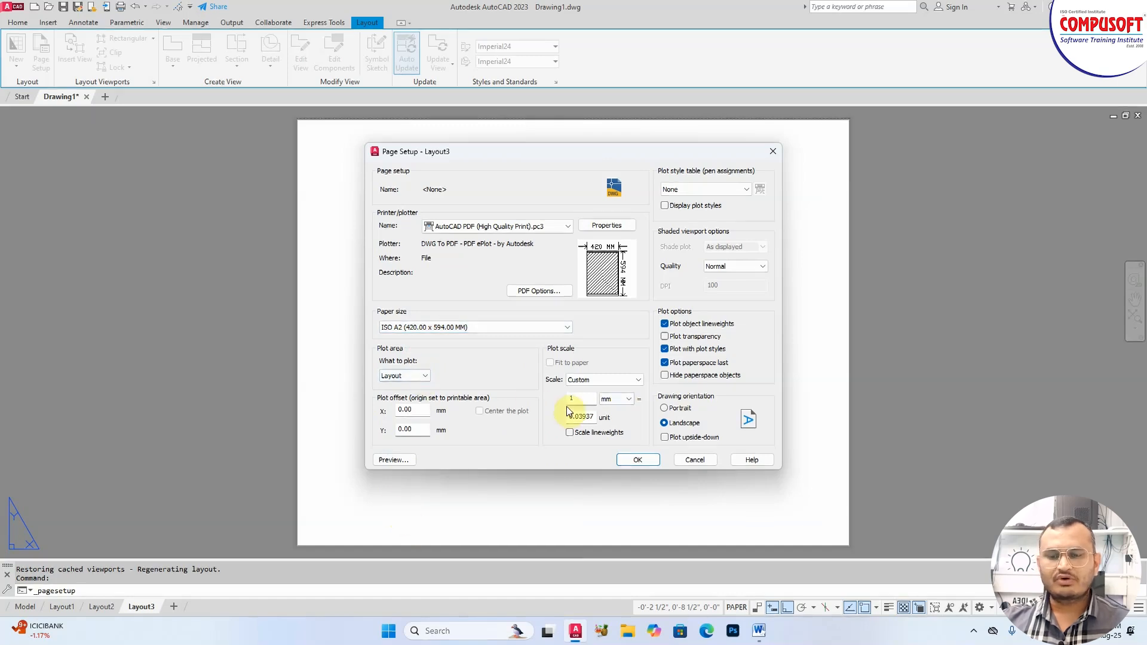
left_click(633, 461)
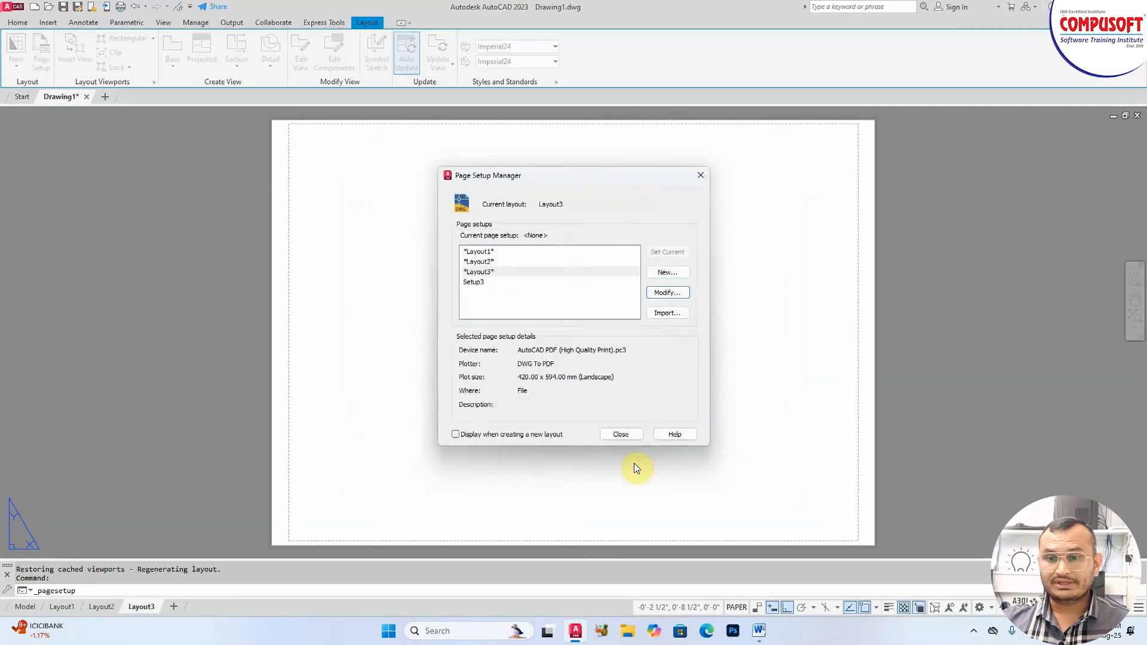
left_click(620, 435)
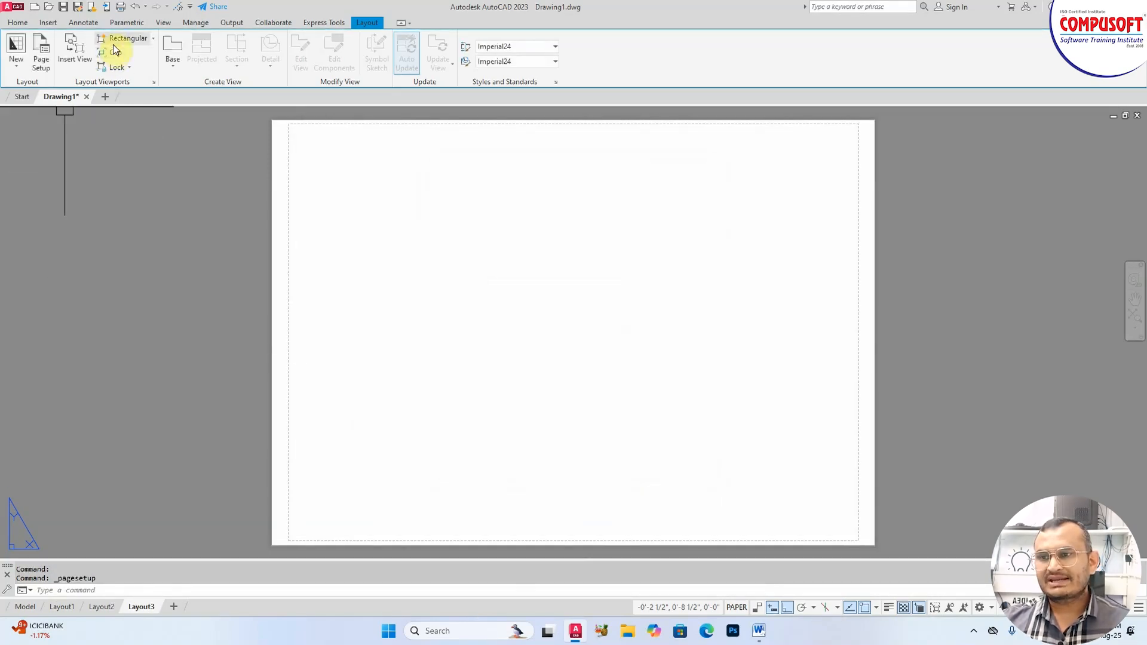
- Create a rectangular viewport in Layout3 that nearly fills the sheet's printable area
left_click(113, 43)
left_click(294, 535)
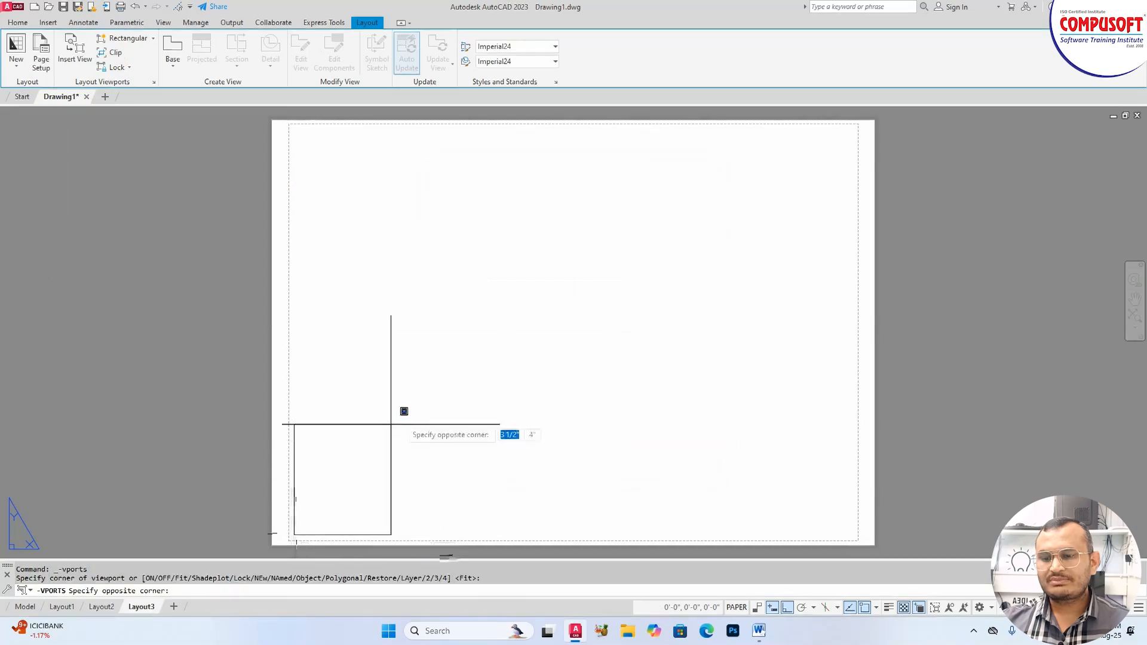
left_click(849, 133)
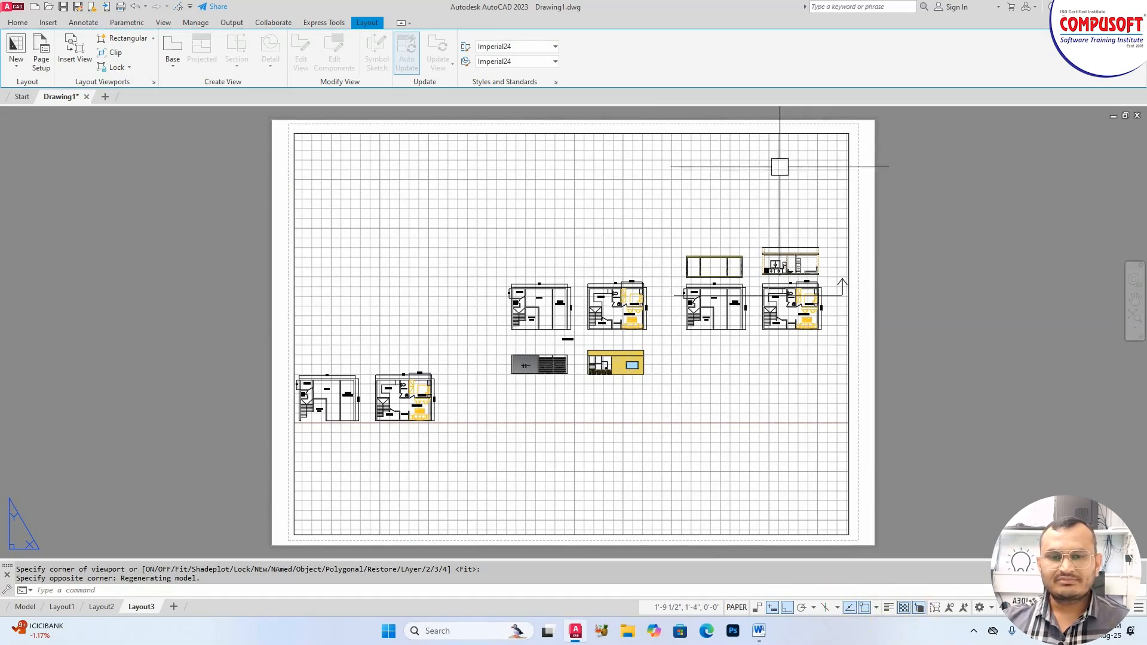
- Try the 1:100 and 1:200 scales on the Layout3 viewport
left_click(778, 133)
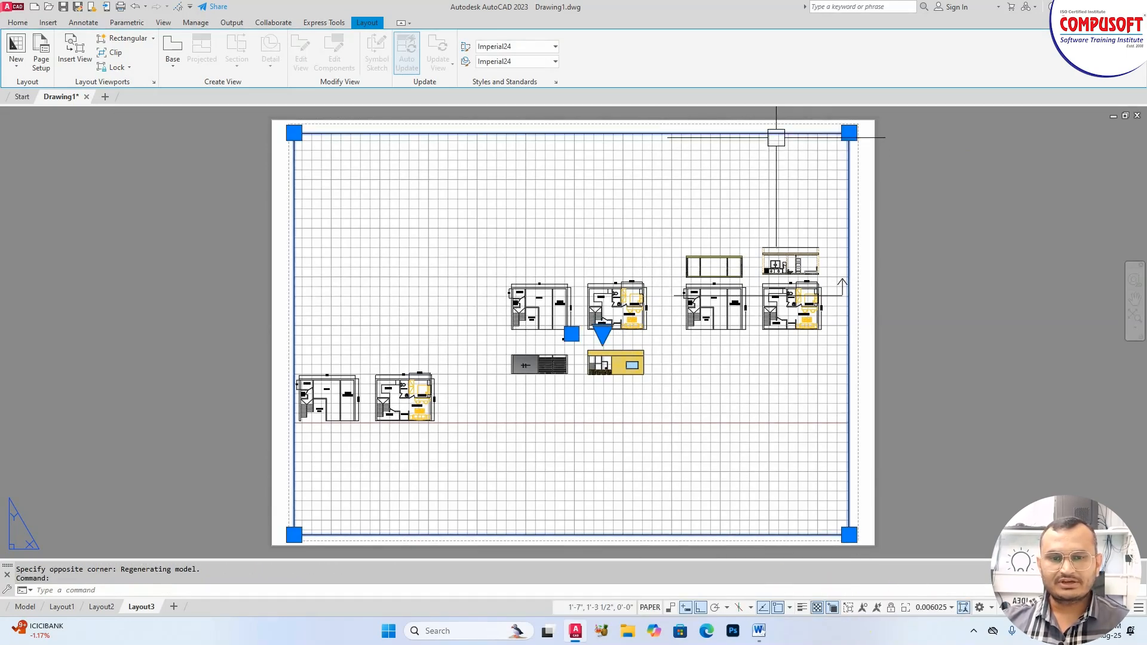
left_click(951, 607)
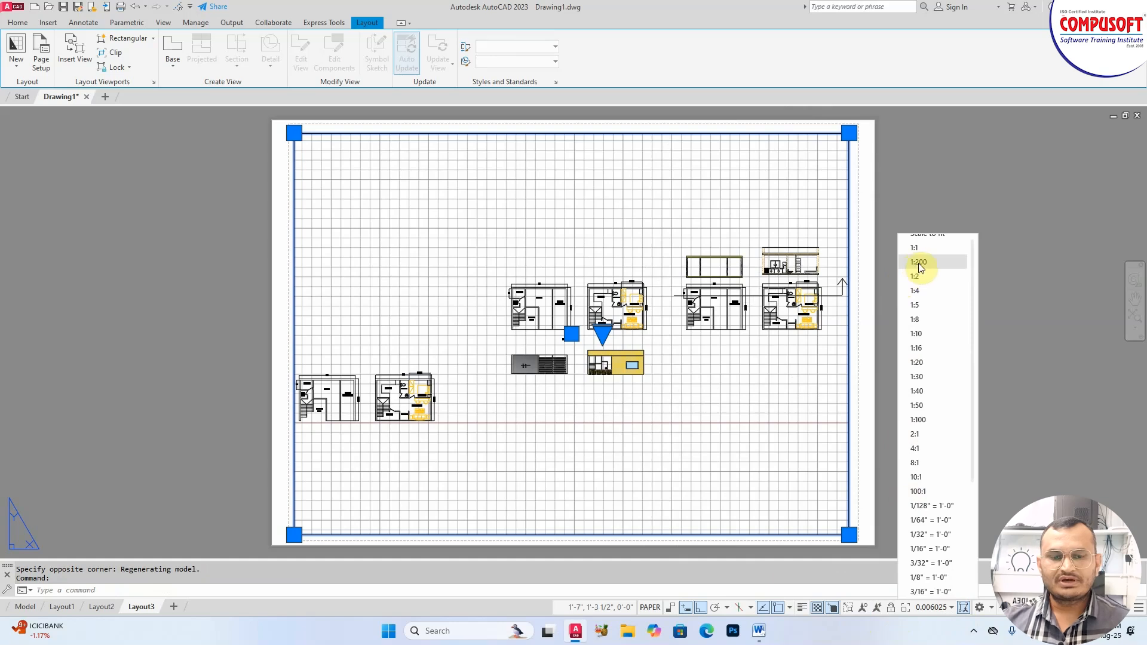
scroll(921, 269, "up", 1)
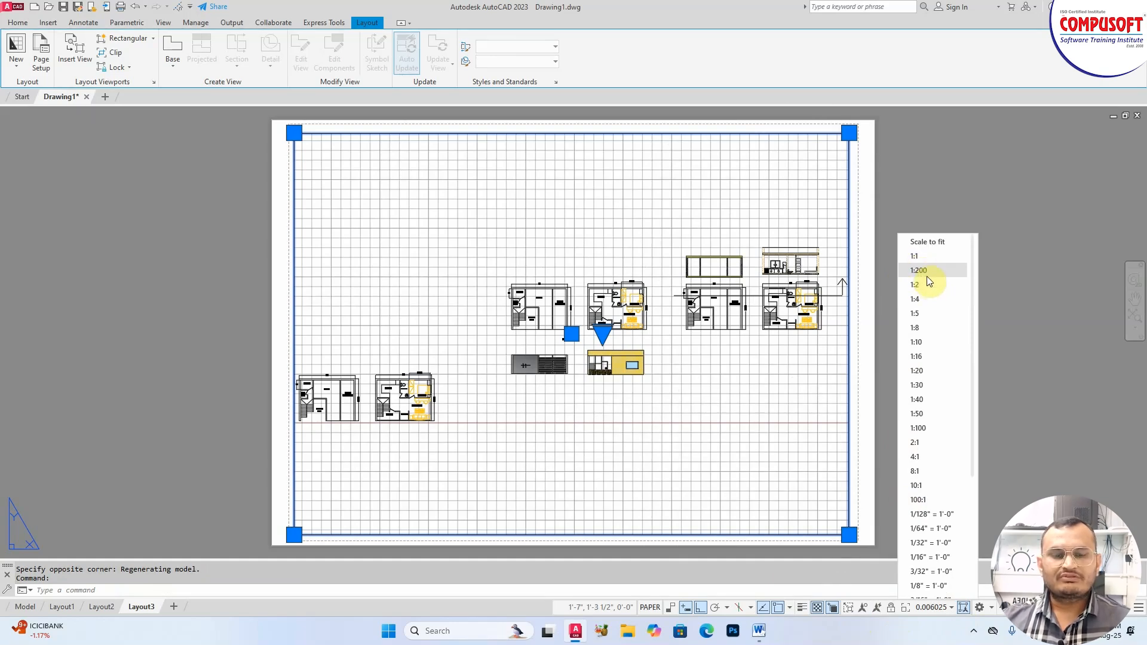
left_click(933, 432)
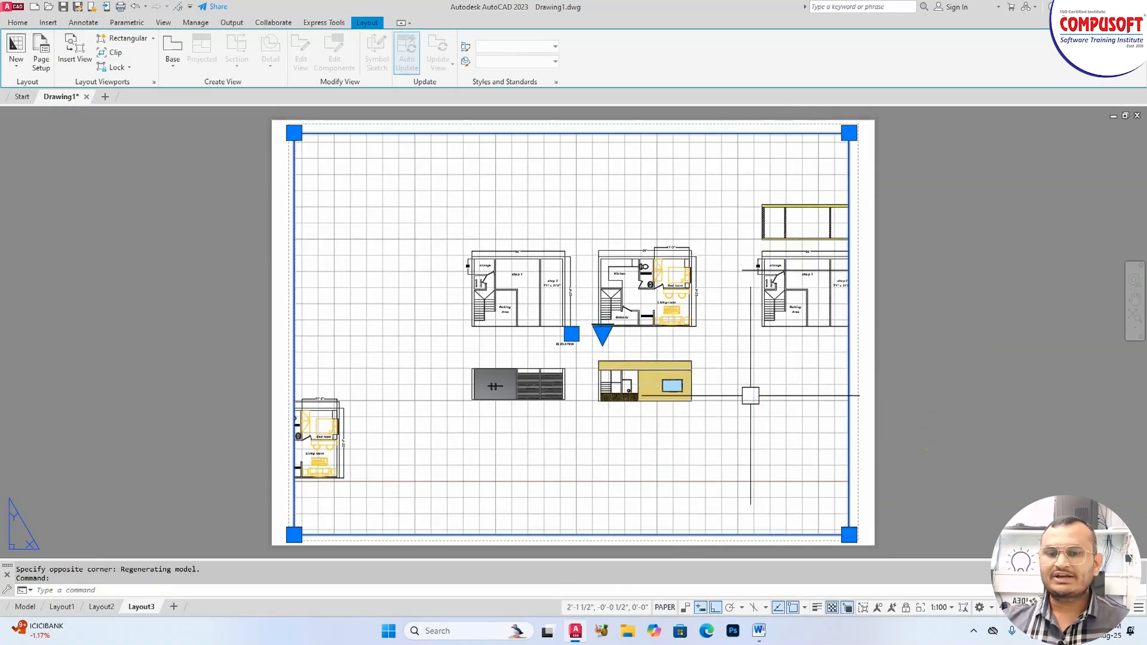
left_click(940, 608)
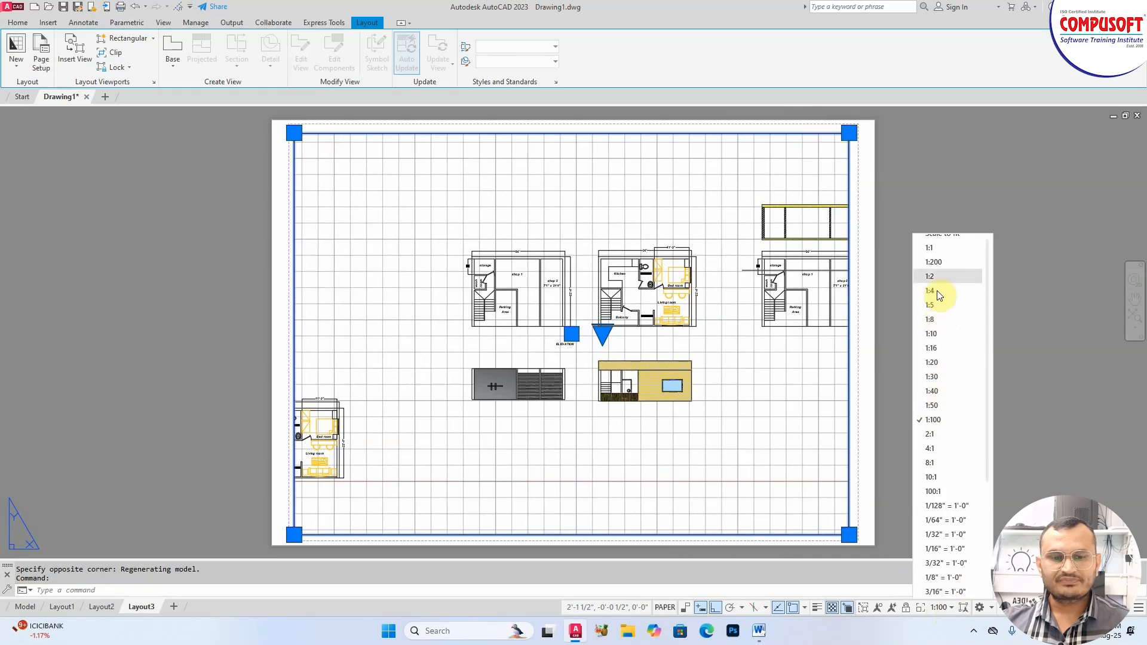
left_click(939, 269)
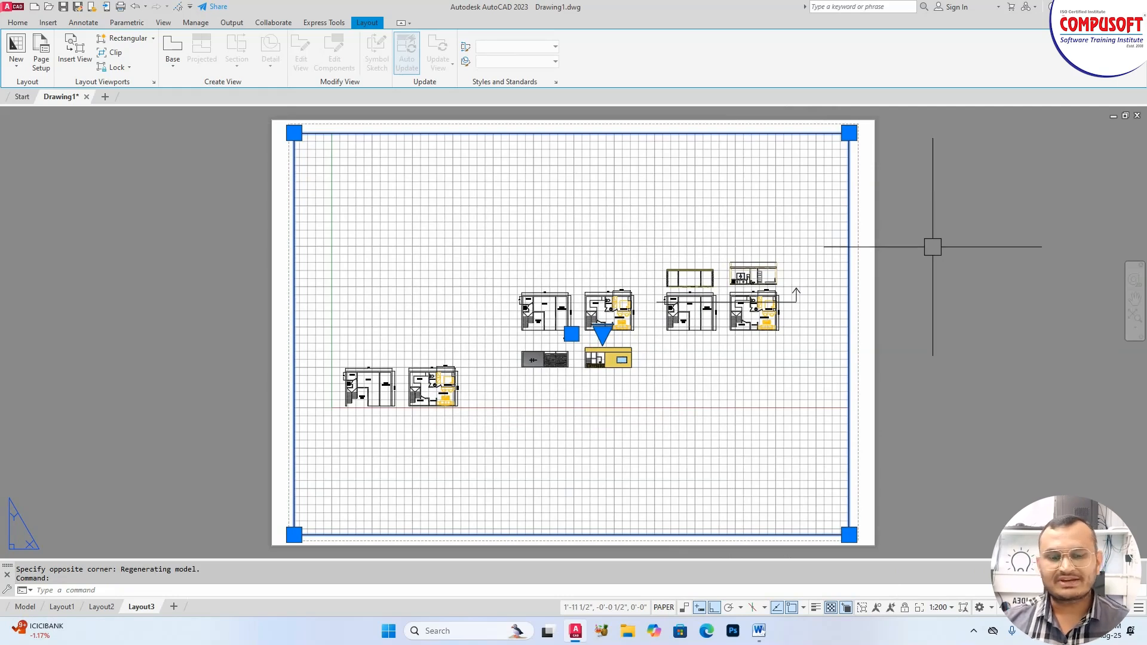
- Apply Scale to fit to the Layout3 viewport and change its scale to 1:5
left_click(949, 609)
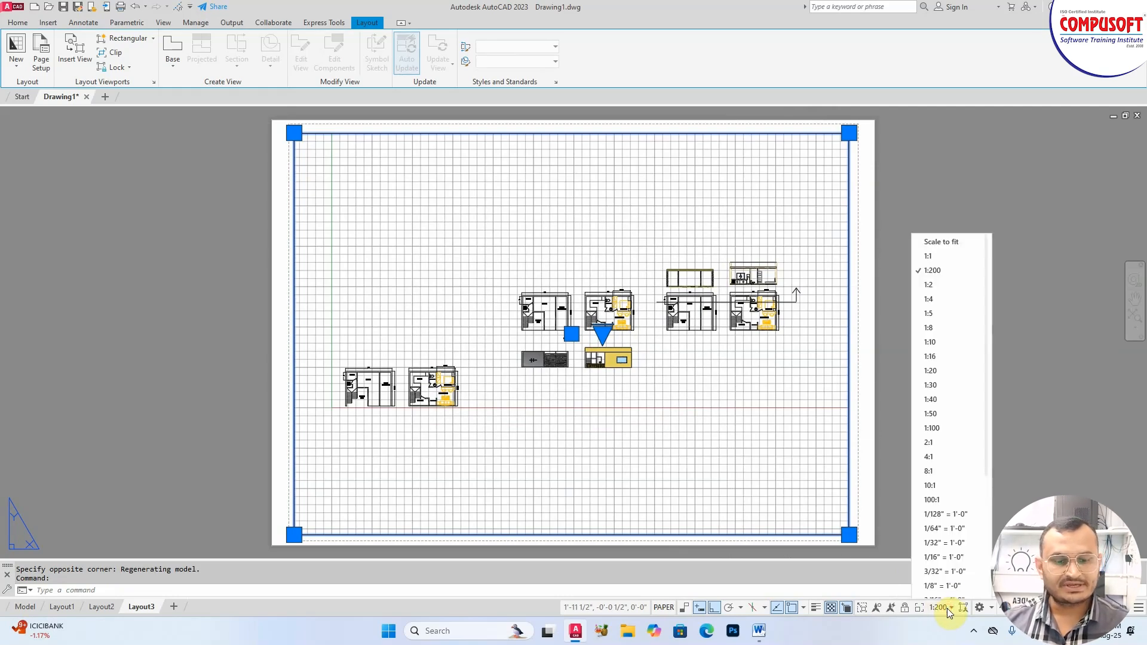
scroll(962, 428, "down", 4)
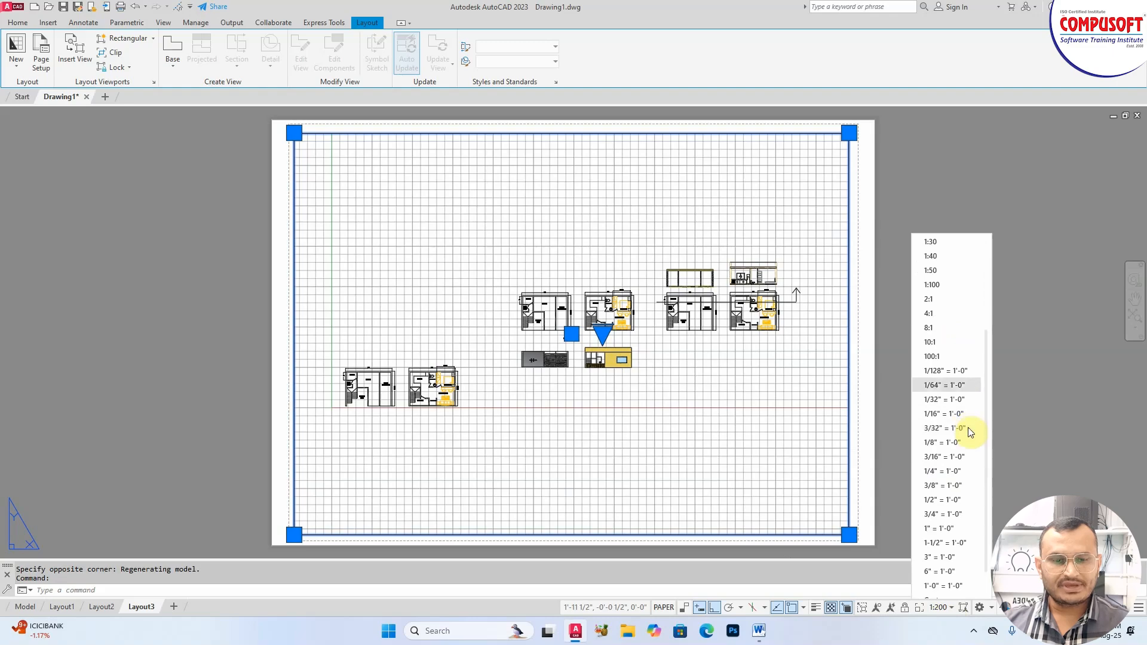
scroll(967, 427, "up", 4)
left_click(934, 245)
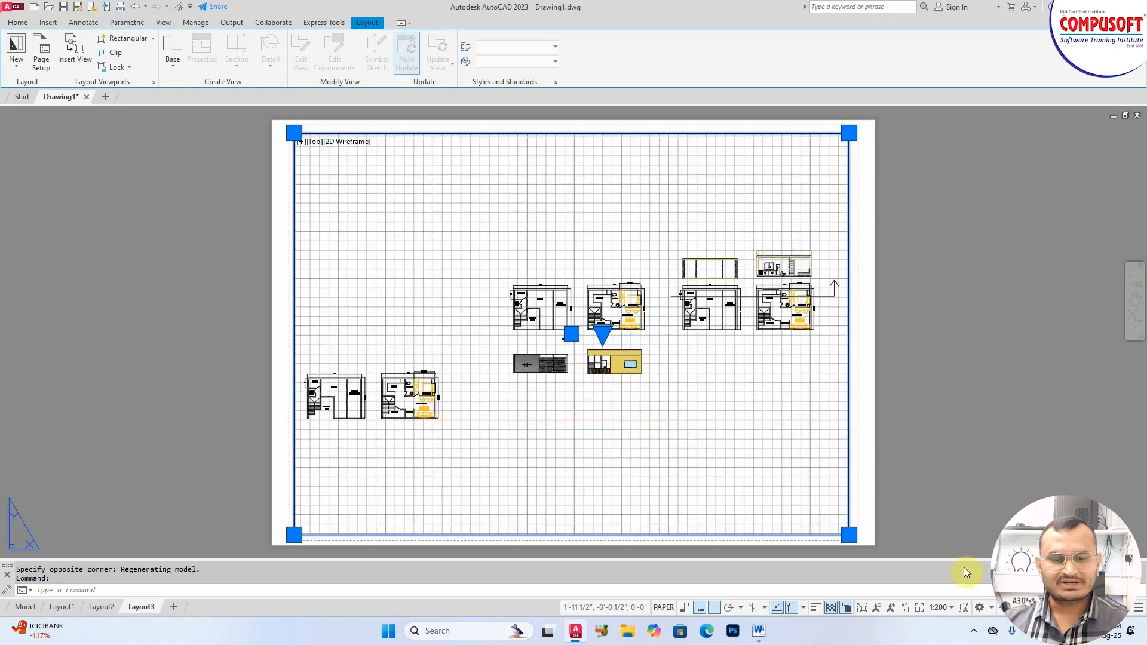
left_click(947, 607)
left_click(914, 248)
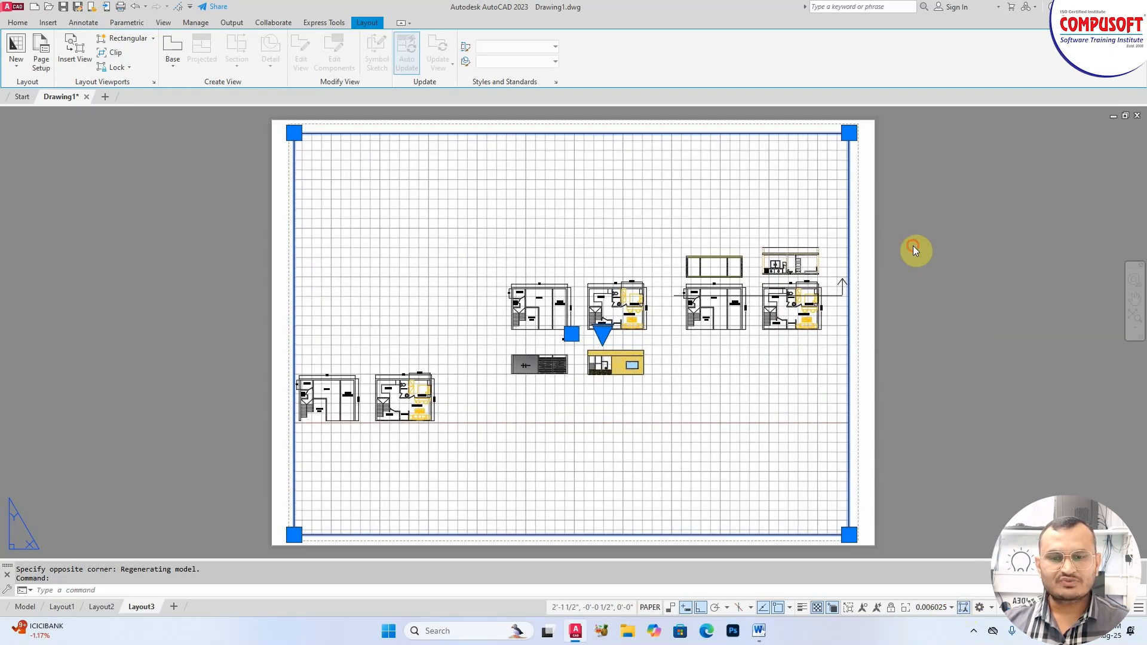
left_click(947, 608)
left_click(940, 311)
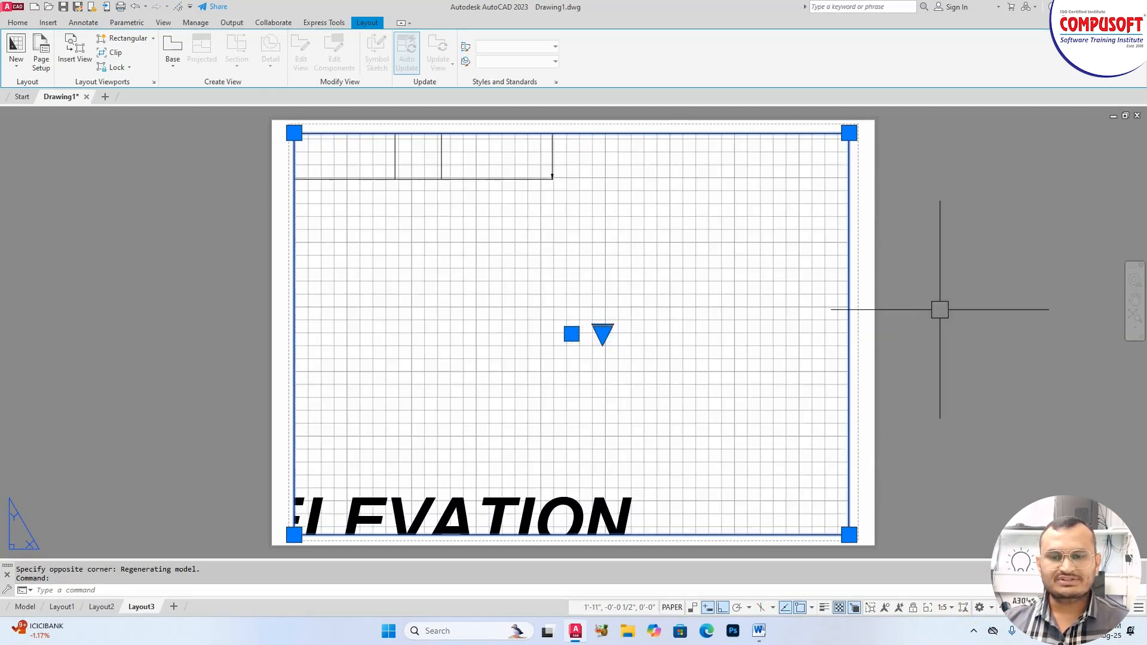
- Open the custom drawing scales for editing and delete the existing 1:200 entry from the scale list
left_click(947, 607)
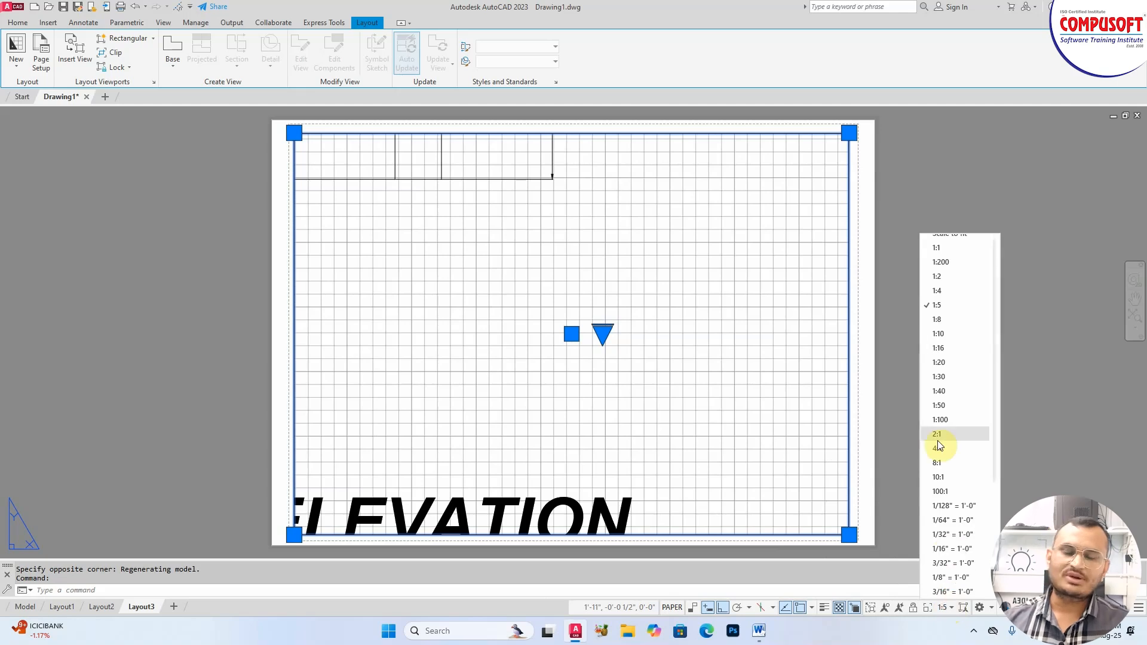
scroll(938, 442, "down", 4)
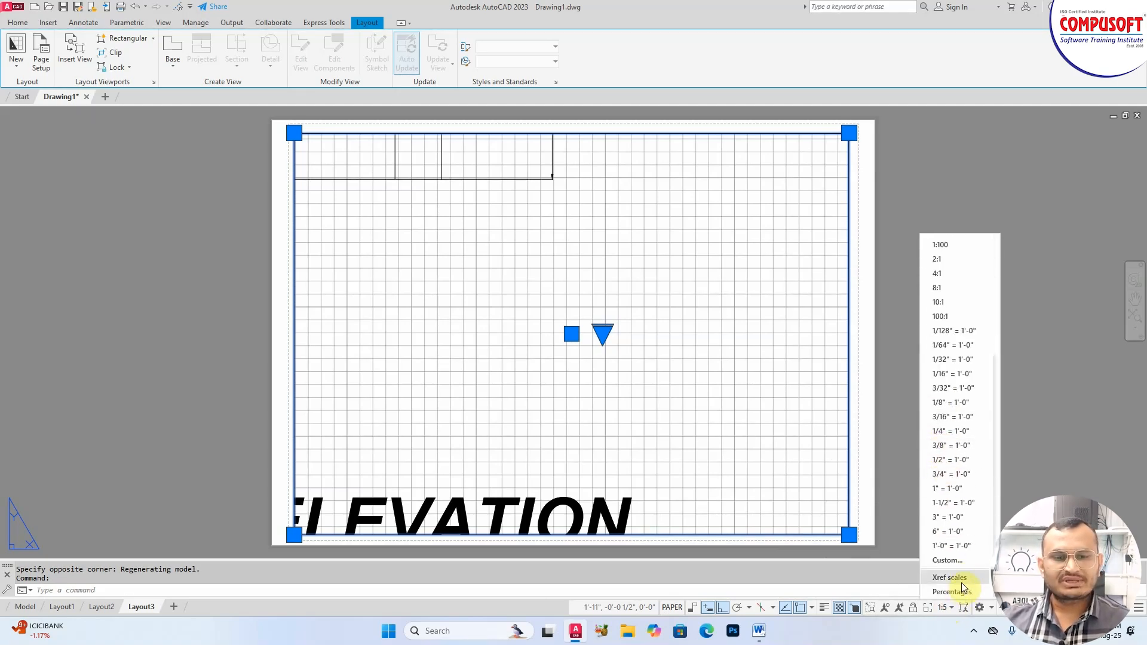
left_click(949, 559)
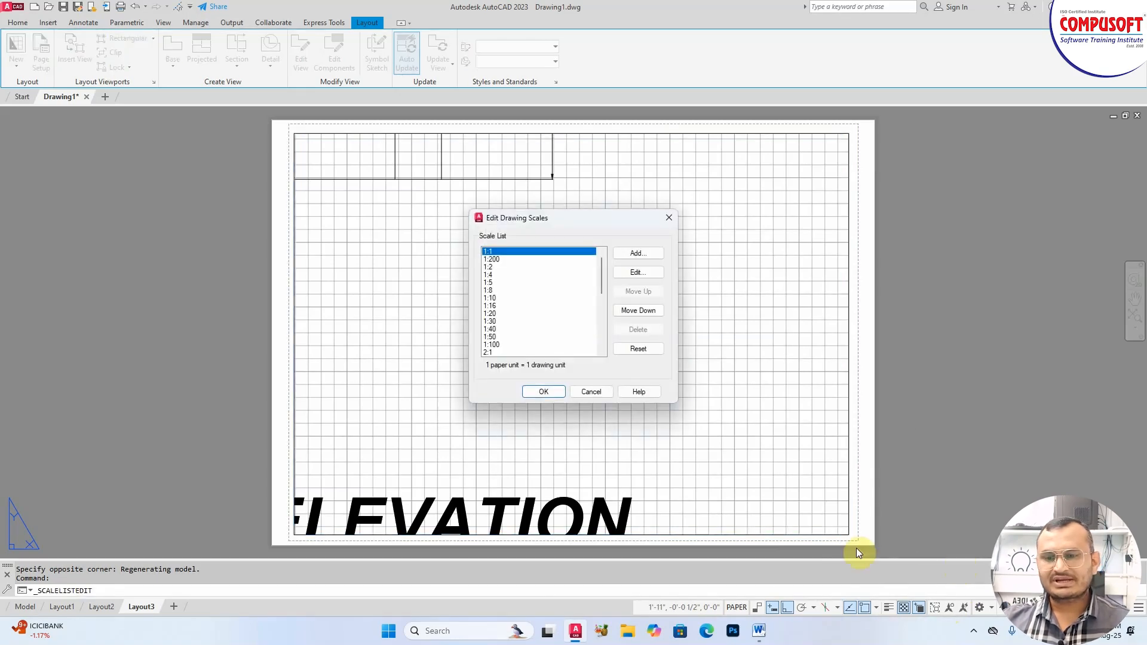
left_click(492, 261)
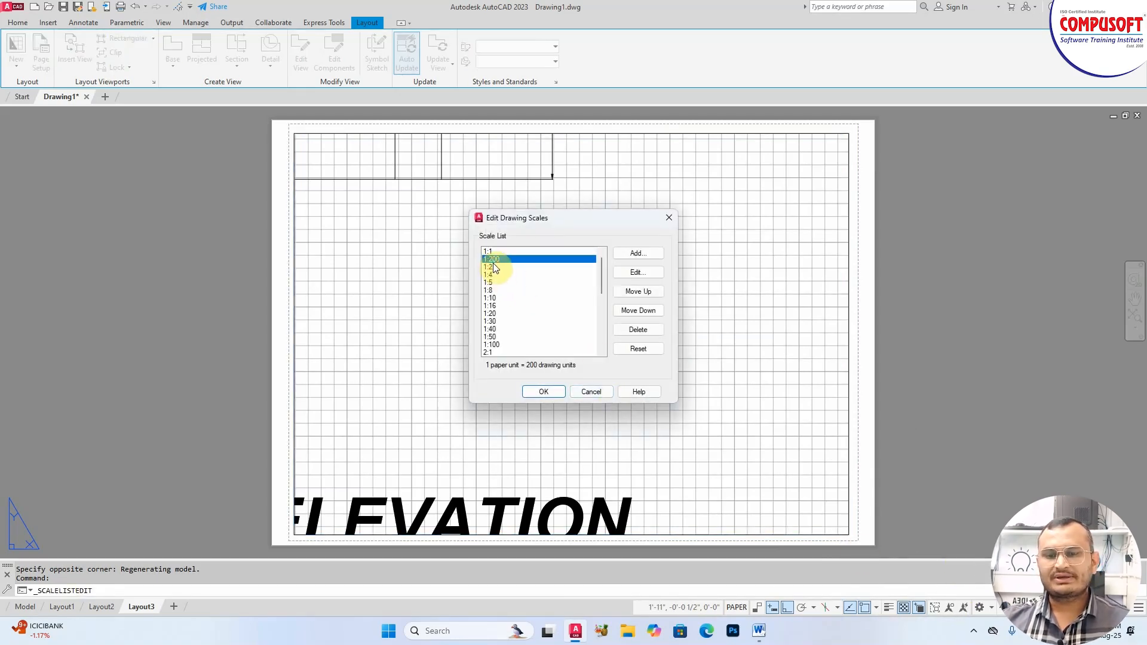
left_click(638, 329)
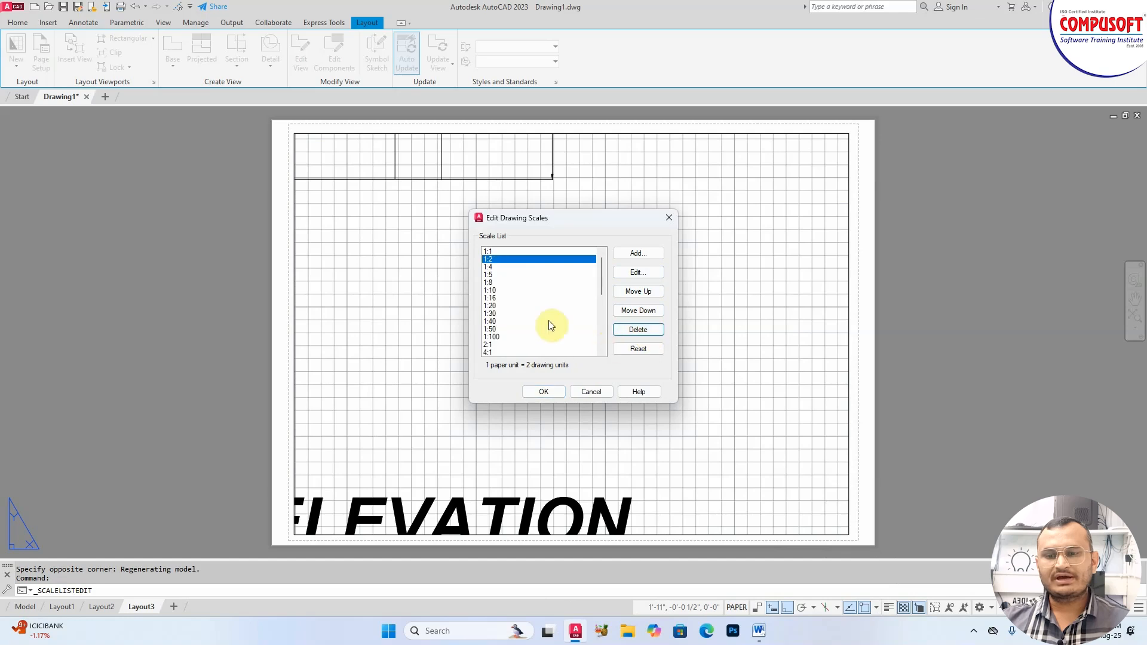
- Add a custom scale named 1 : 200 with 1 paper unit equal to 200 drawing units, and accept the scale list
mouse_move(601, 275)
left_mouse_down()
mouse_move(601, 323)
mouse_move(597, 257)
left_mouse_up()
left_click(638, 254)
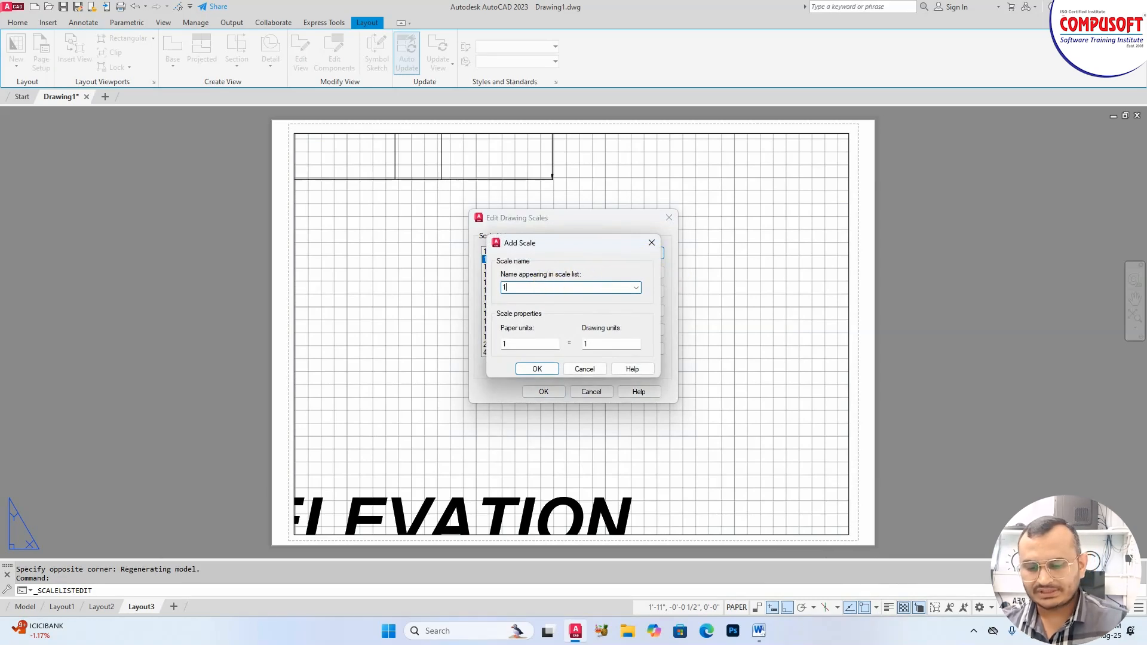
type("1 : 200")
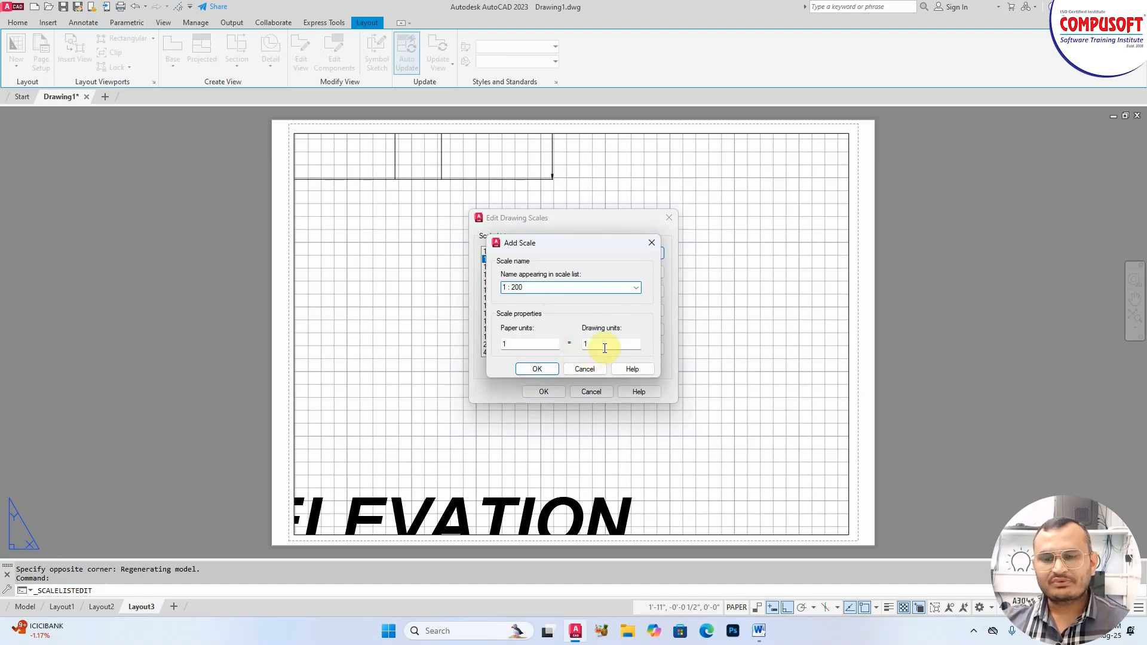
double_click(605, 348)
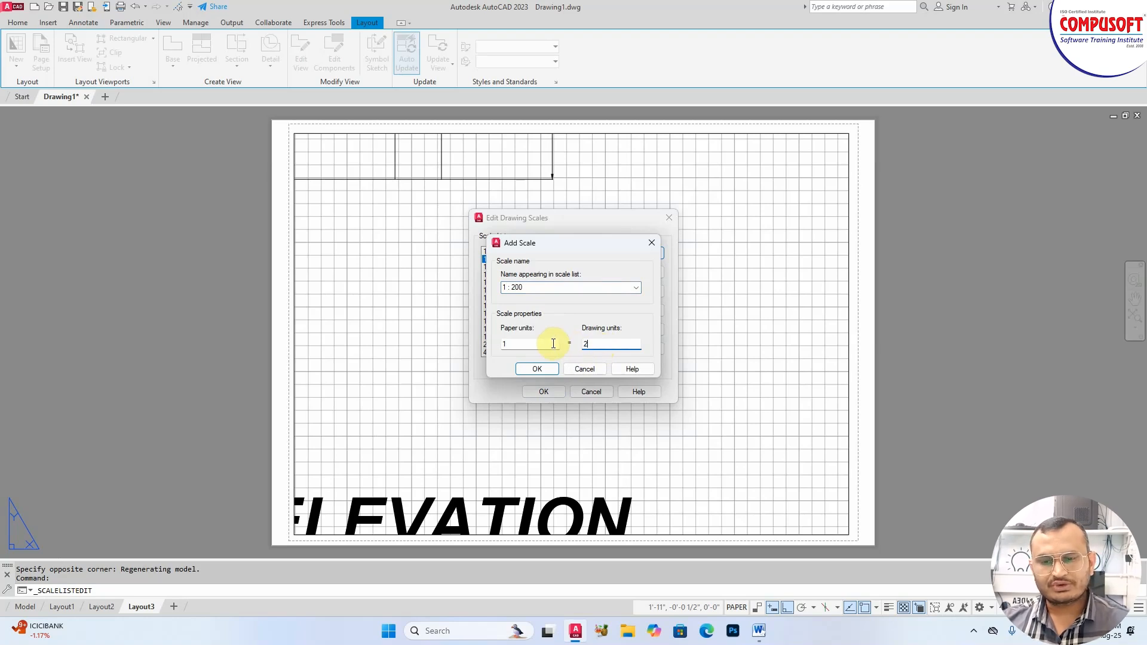
left_click(538, 368)
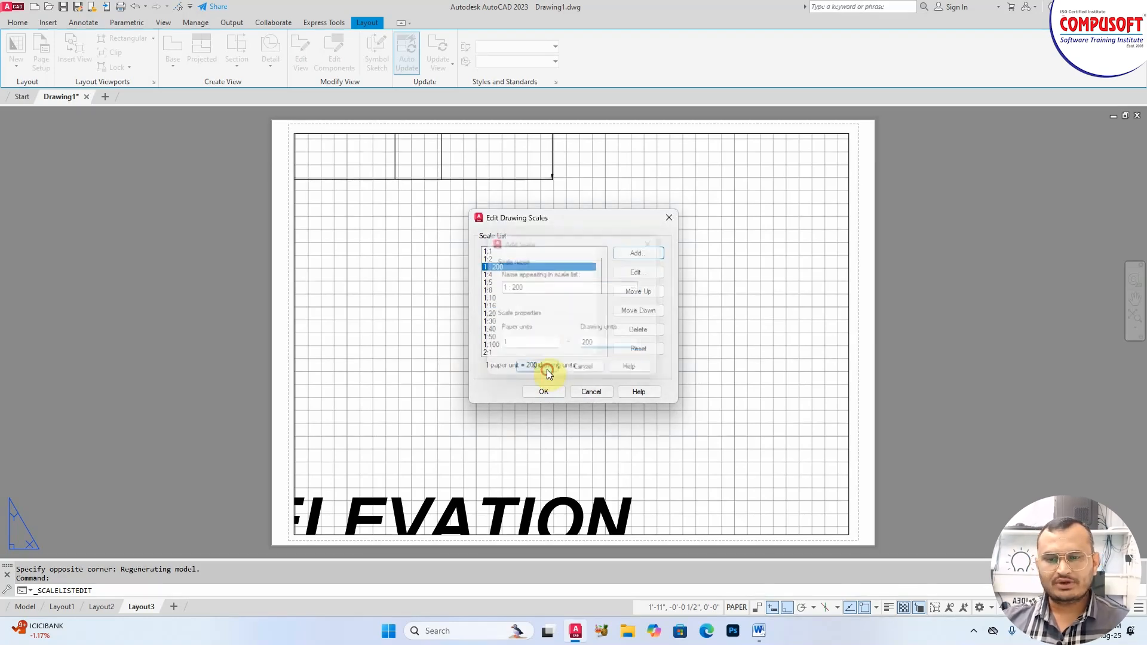
left_click(544, 393)
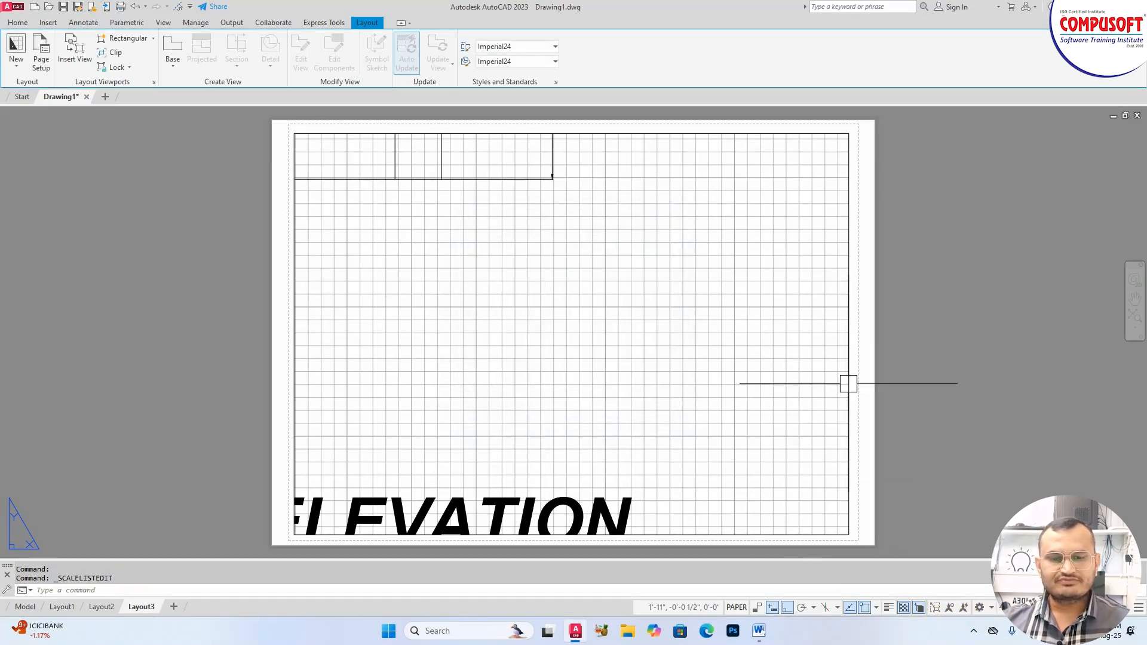
- Apply the custom 1 : 200 scale to the Layout3 viewport
left_click(849, 164)
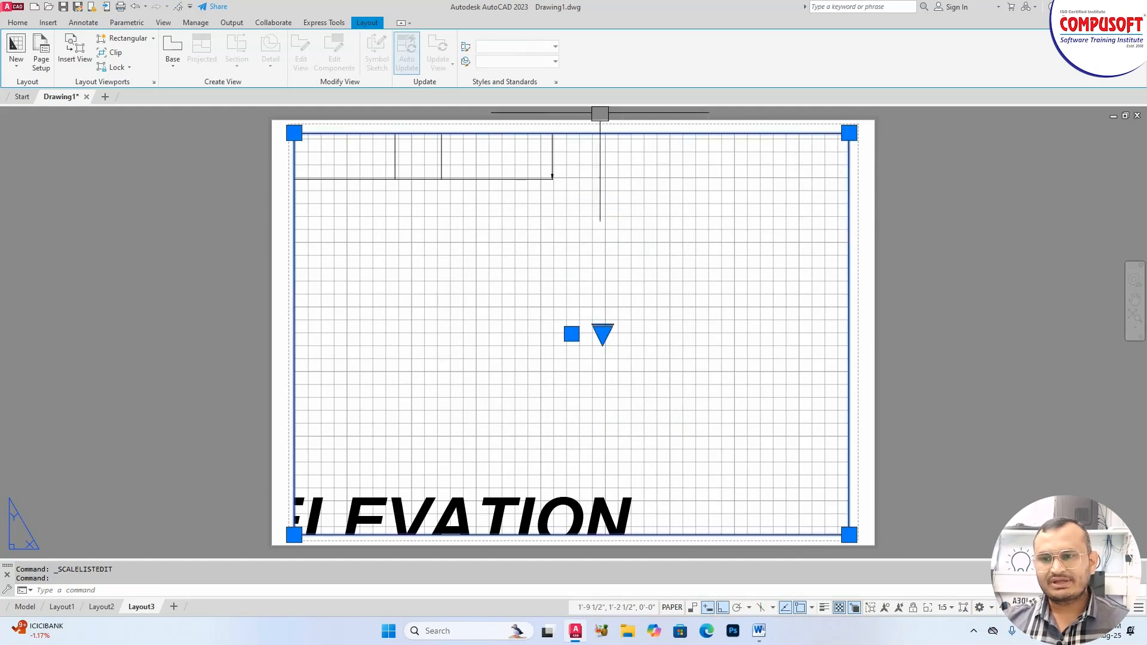
left_click(950, 607)
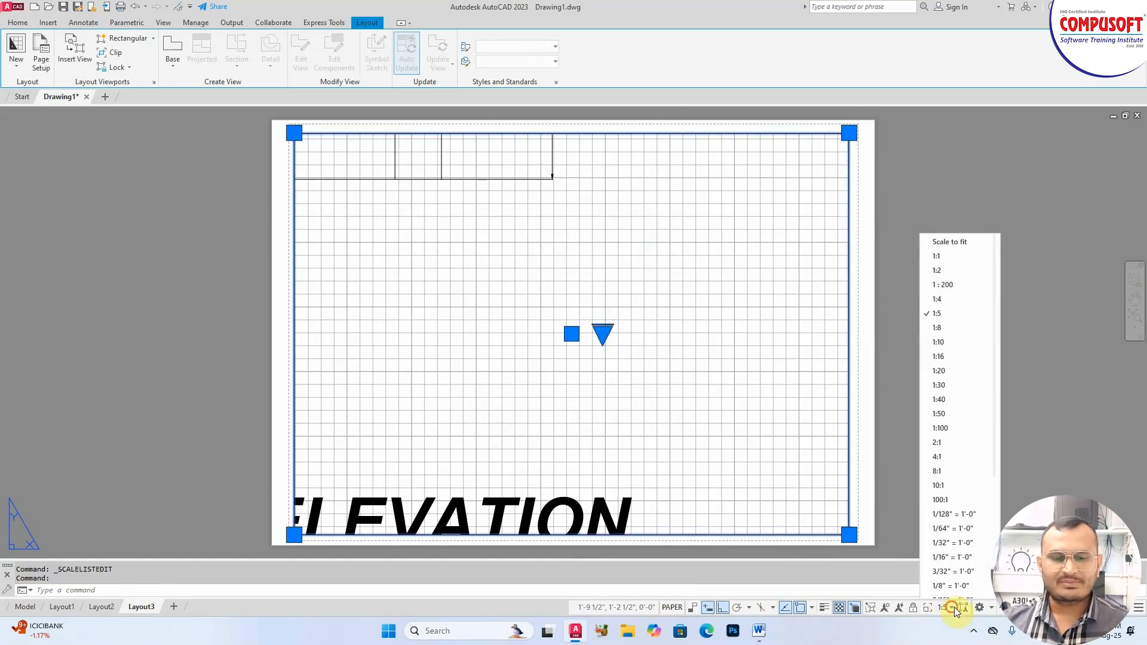
left_click(954, 279)
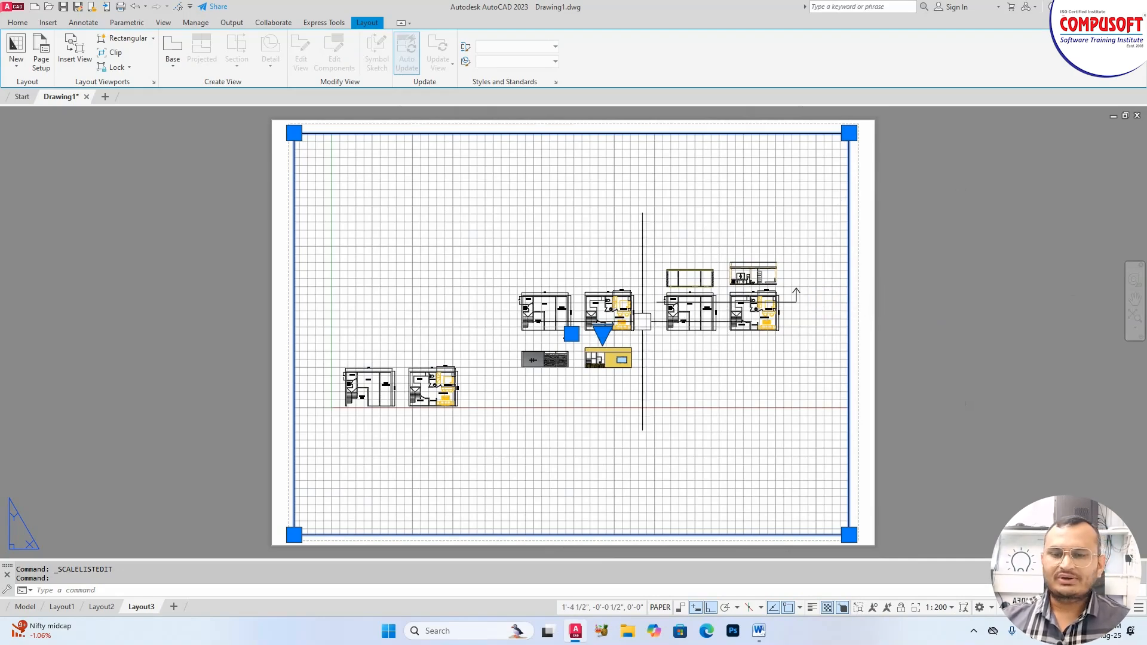
scroll(640, 310, "up", 2)
scroll(633, 317, "down", 2)
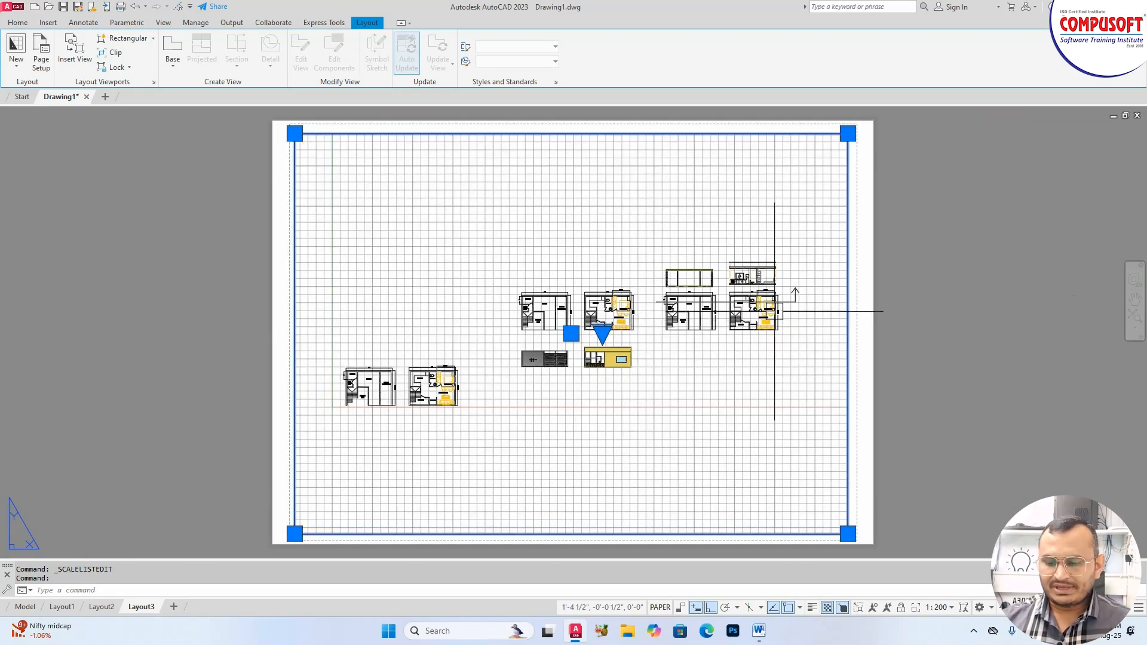
- Activate model space inside the Layout3 viewport, shift the drawings slightly downward within its frame, and return to paper space
type("s")
key("Return")
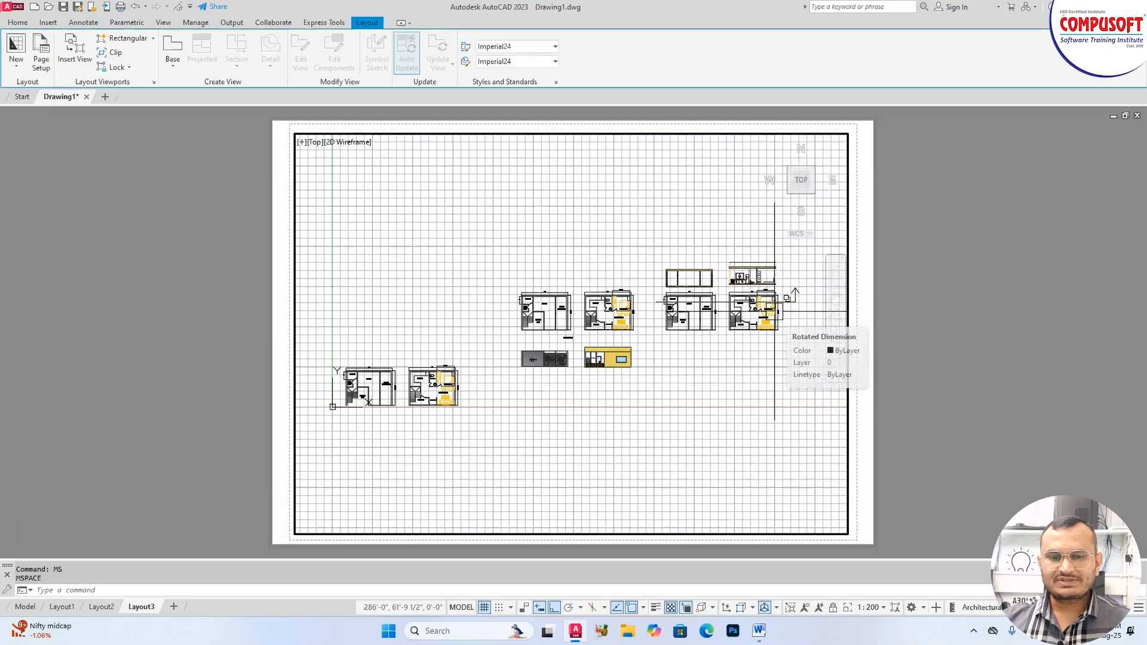
mouse_move(706, 334)
middle_mouse_down()
mouse_move(668, 323)
mouse_move(723, 306)
mouse_move(715, 371)
middle_mouse_up()
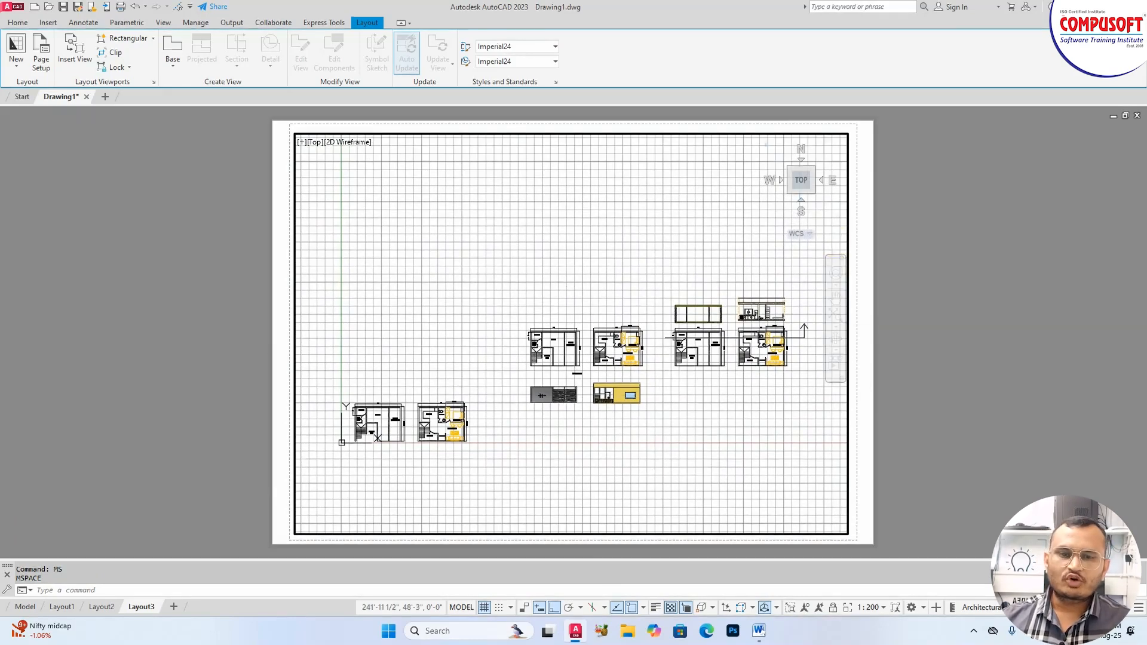
left_click(712, 137)
left_click(716, 141)
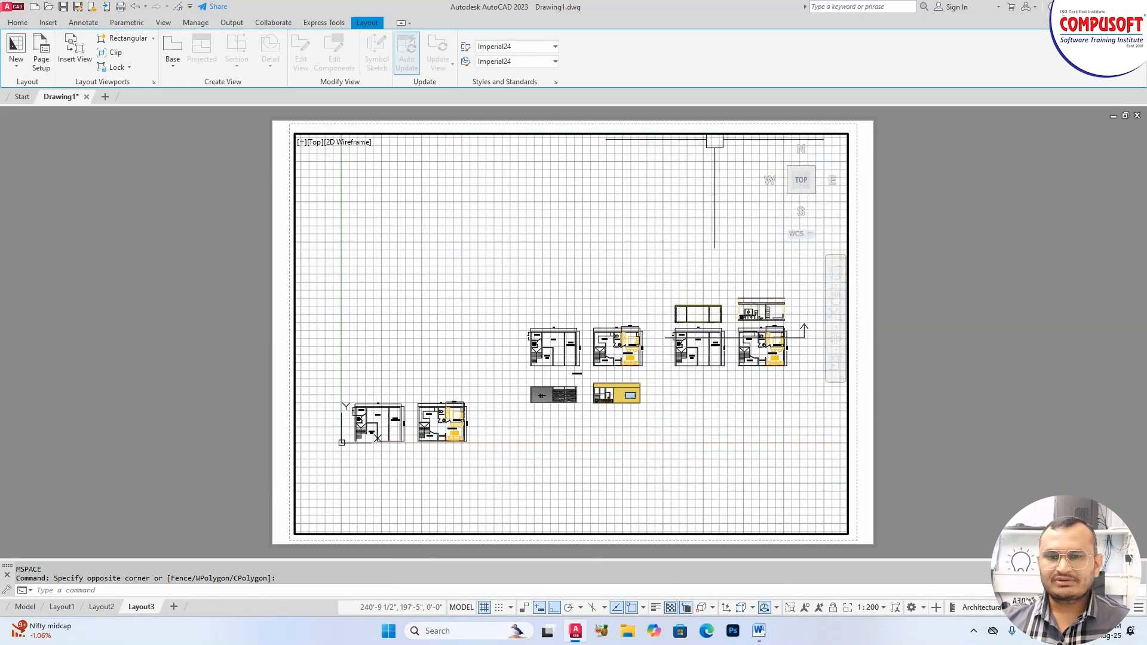
type("P")
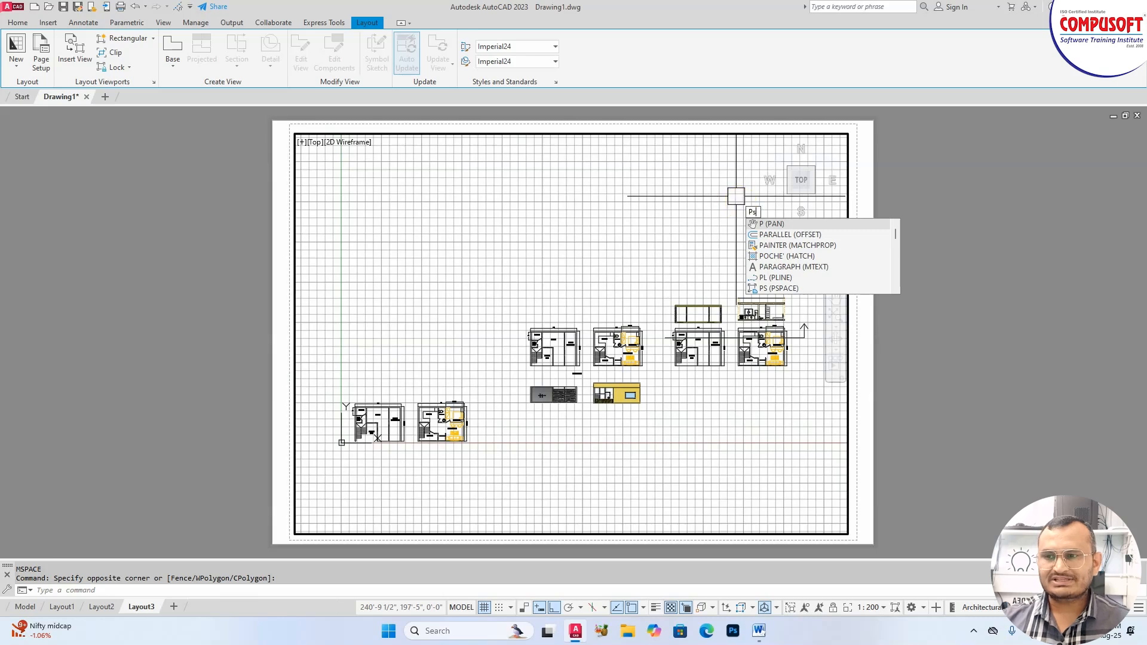
type("s")
key("Return")
- Lock the display of the 1 : 200 viewport on Layout3
left_click(710, 133)
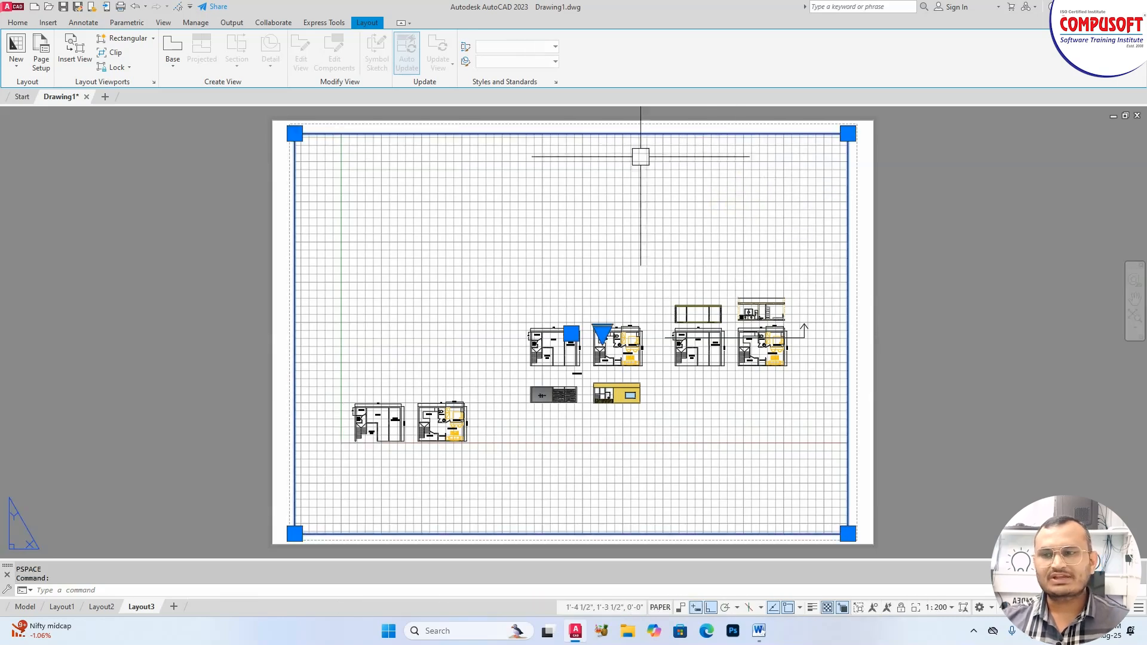
left_click(117, 67)
left_click(120, 89)
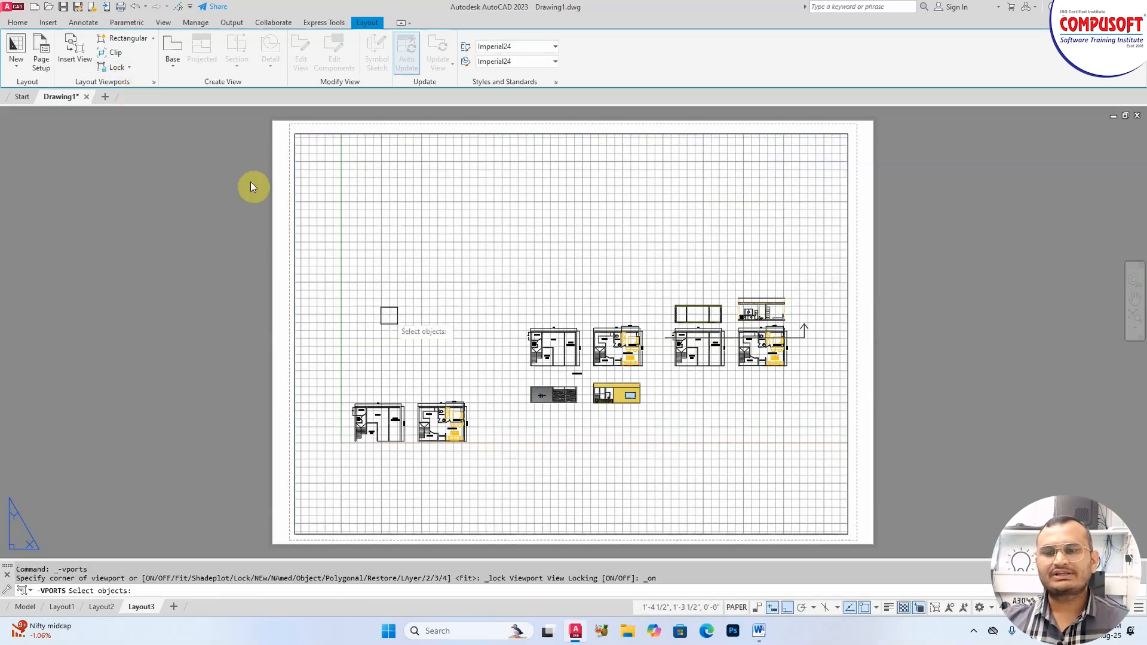
left_click(346, 135)
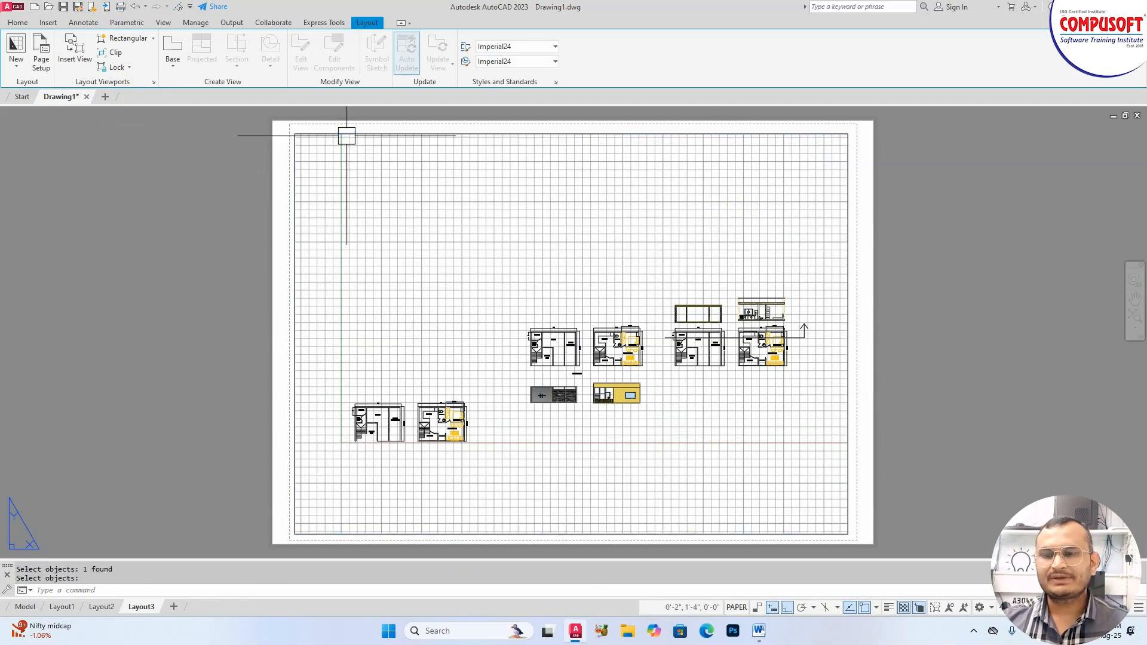
left_click(123, 68)
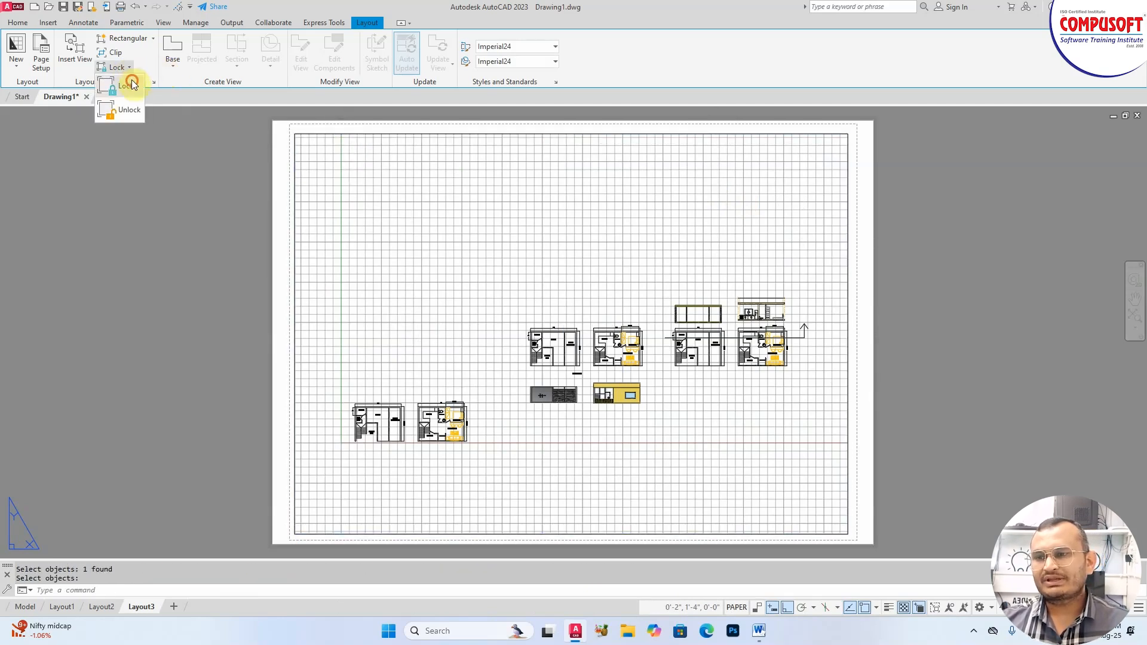
left_click(120, 90)
left_click(324, 129)
key("Return")
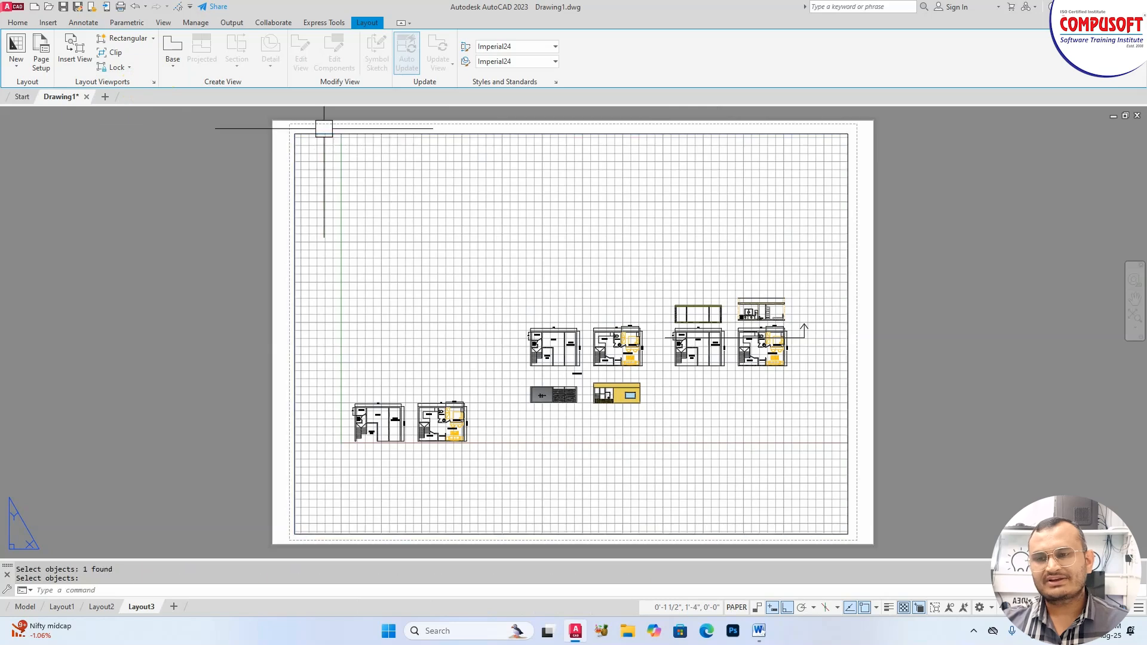
- Inspect how the locked viewport and its drawings behave on the Layout3 sheet at different magnifications
left_click(325, 133)
key("Escape")
scroll(444, 302, "down", 2)
scroll(455, 318, "up", 1)
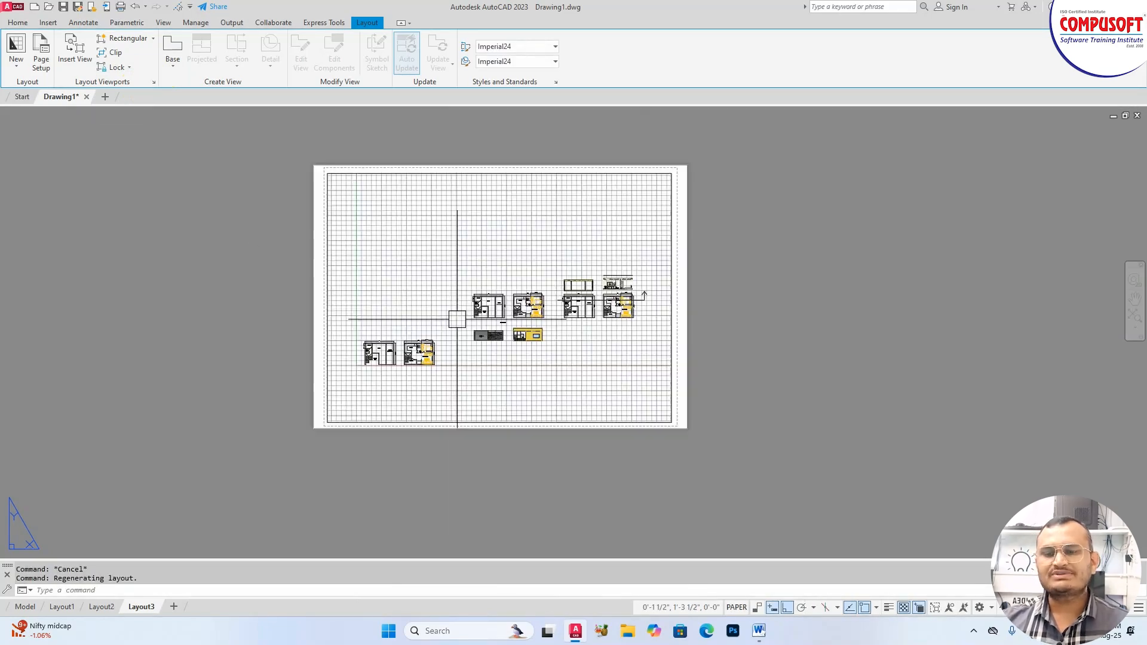
scroll(493, 324, "up", 2)
scroll(464, 350, "down", 2)
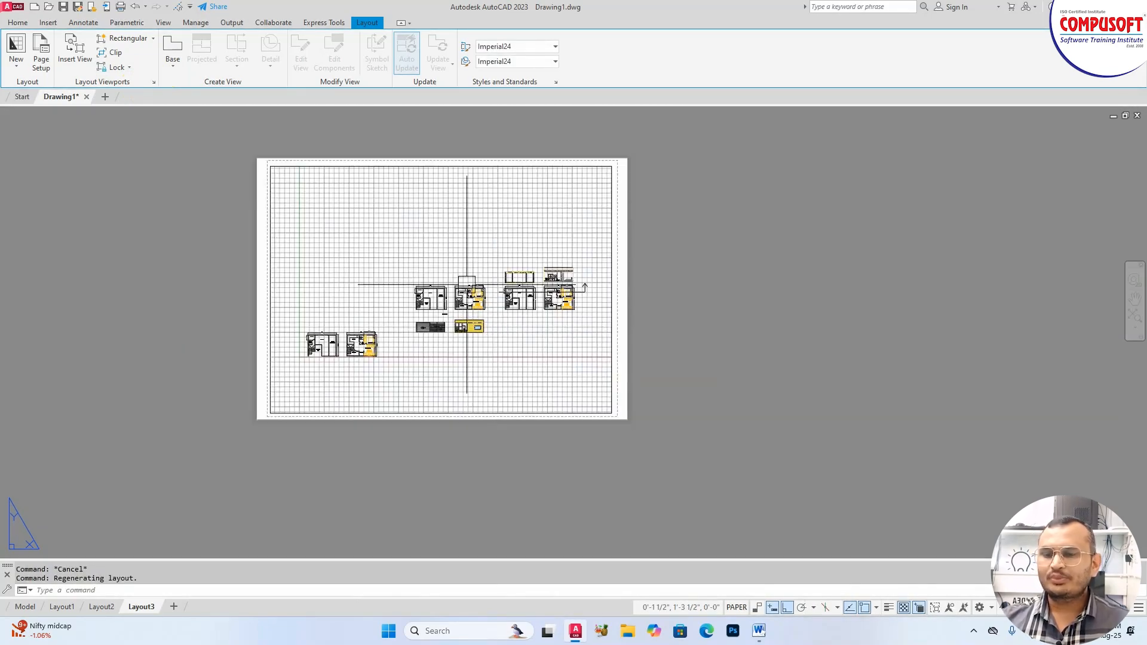
scroll(455, 317, "up", 2)
scroll(460, 333, "down", 3)
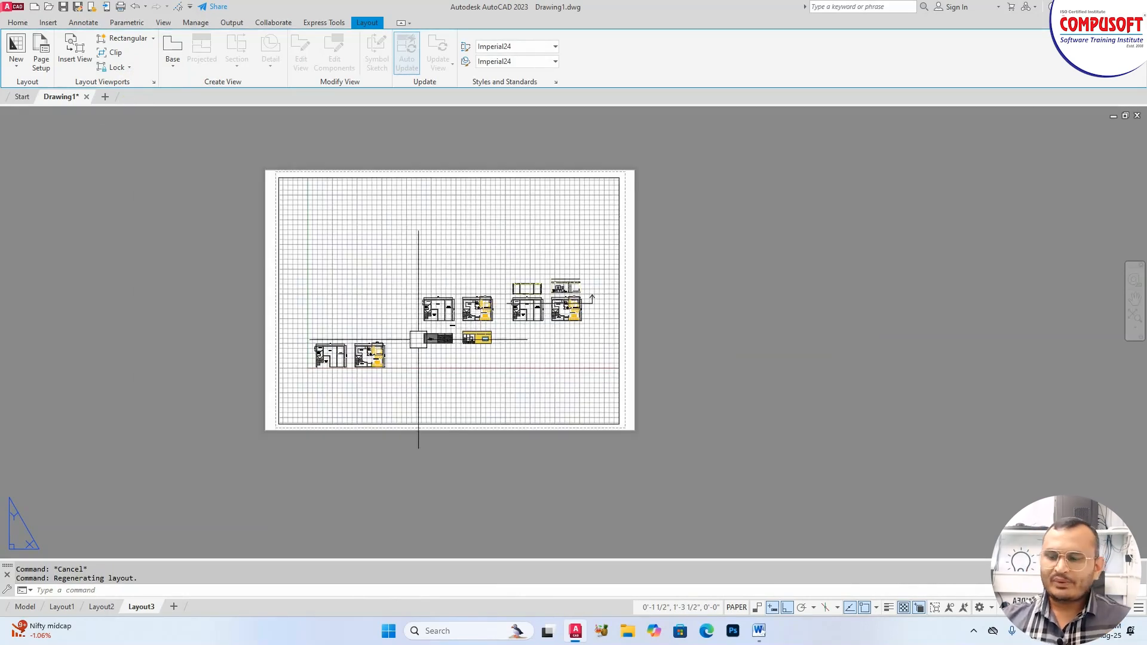
- Create a new layout, Layout4, and delete its default viewport
left_click(174, 608)
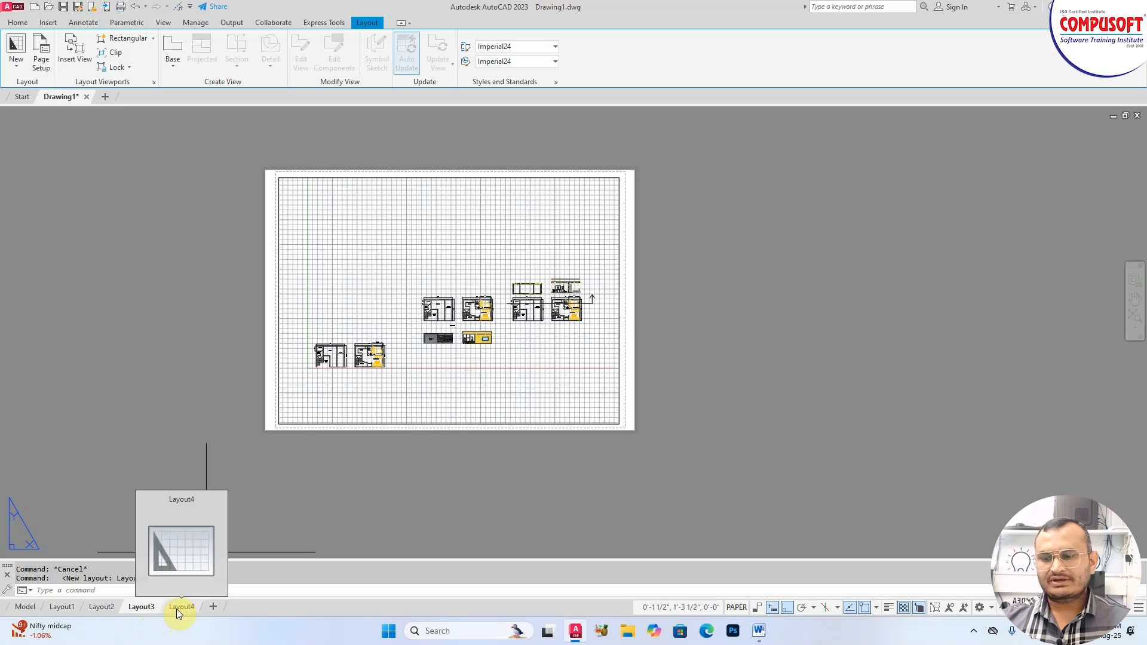
left_click(188, 607)
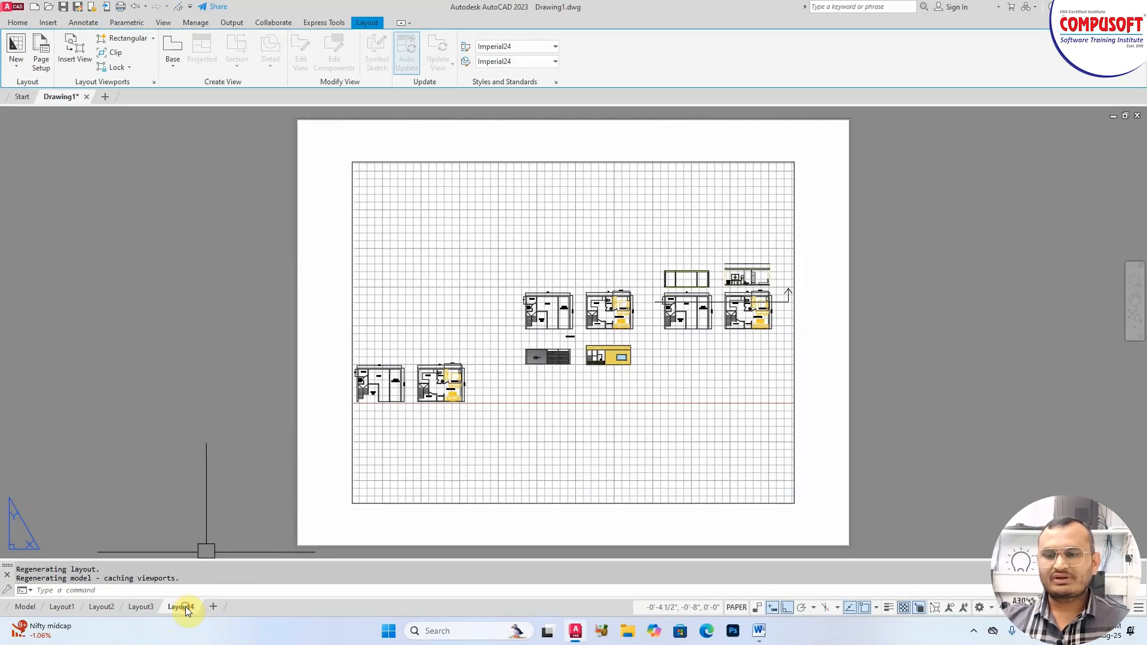
left_click(512, 158)
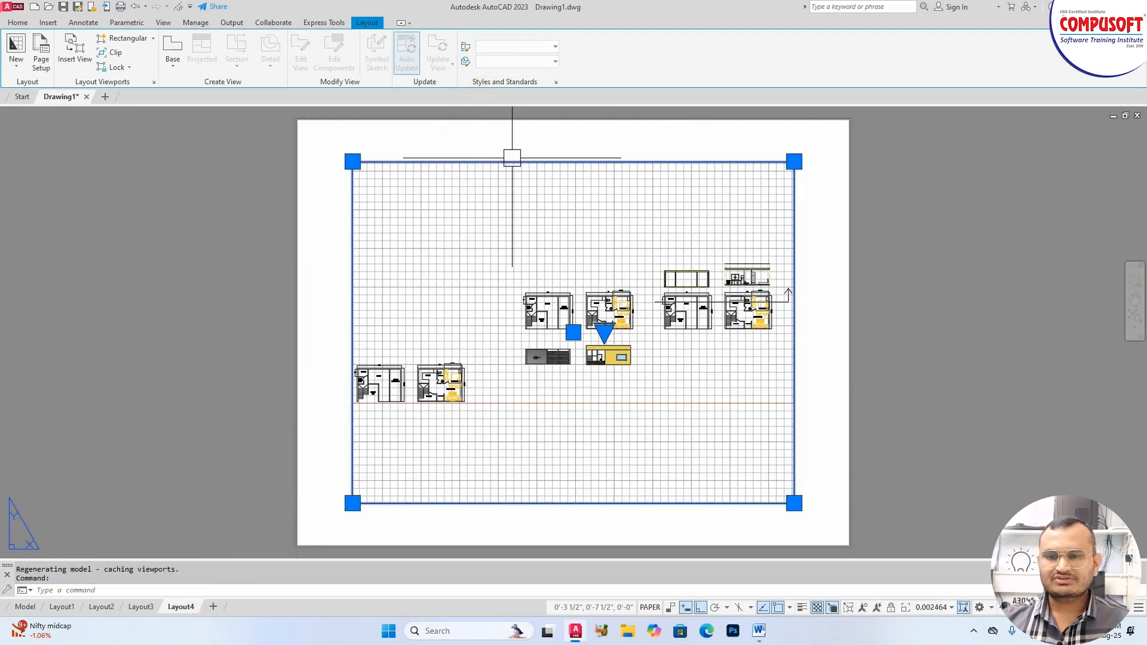
key("Delete")
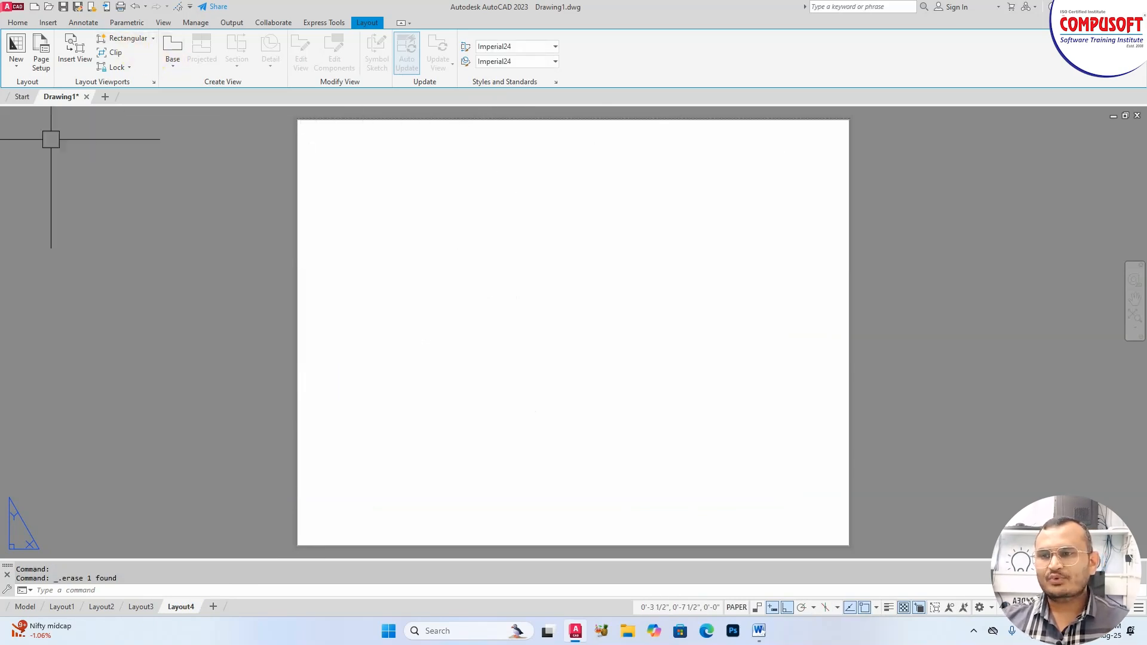
- Modify Layout4's page setup to use the AutoCAD PDF (High Quality Print).pc3 plotter with ISO A3 (297.00 x 420.00 MM) paper
left_click(40, 62)
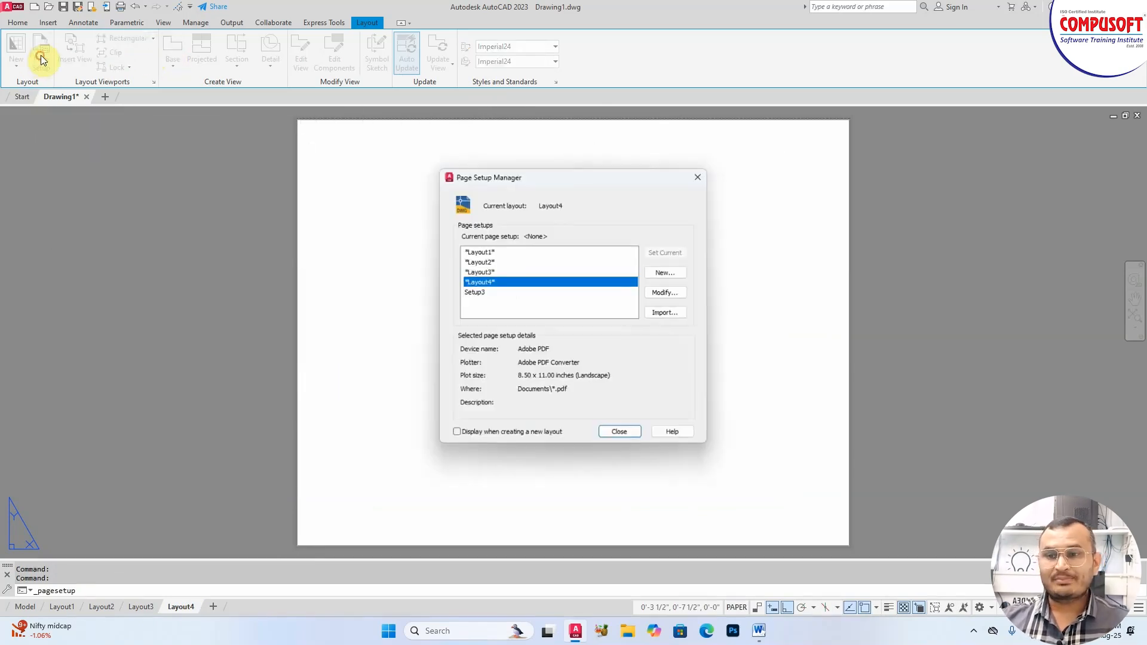
left_click(670, 293)
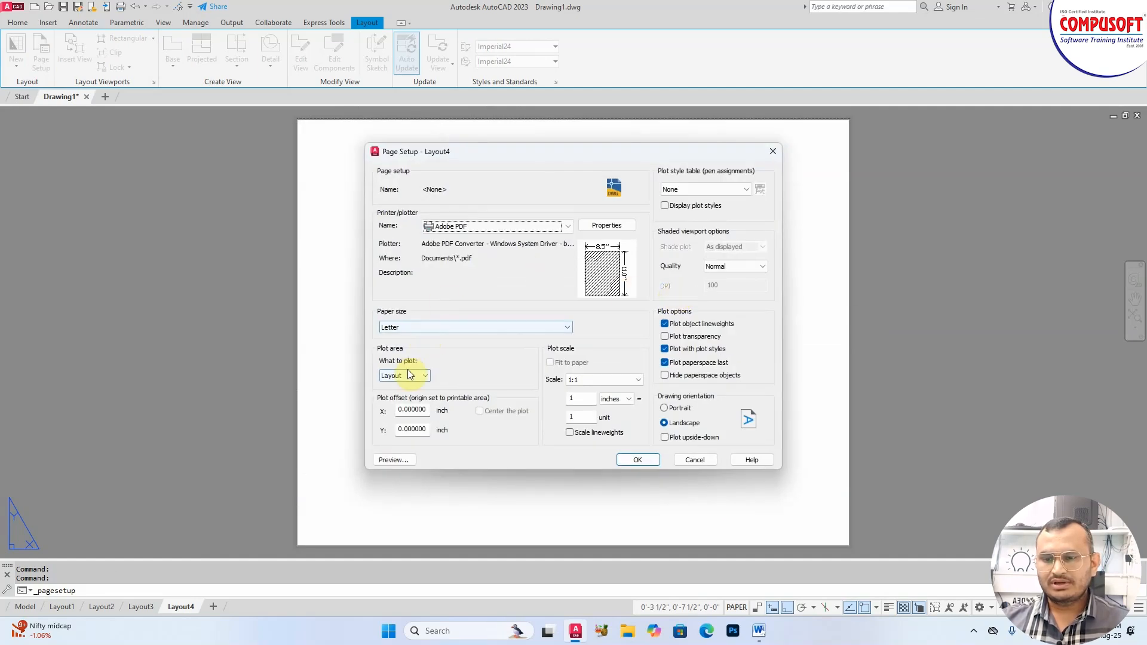
left_click(406, 328)
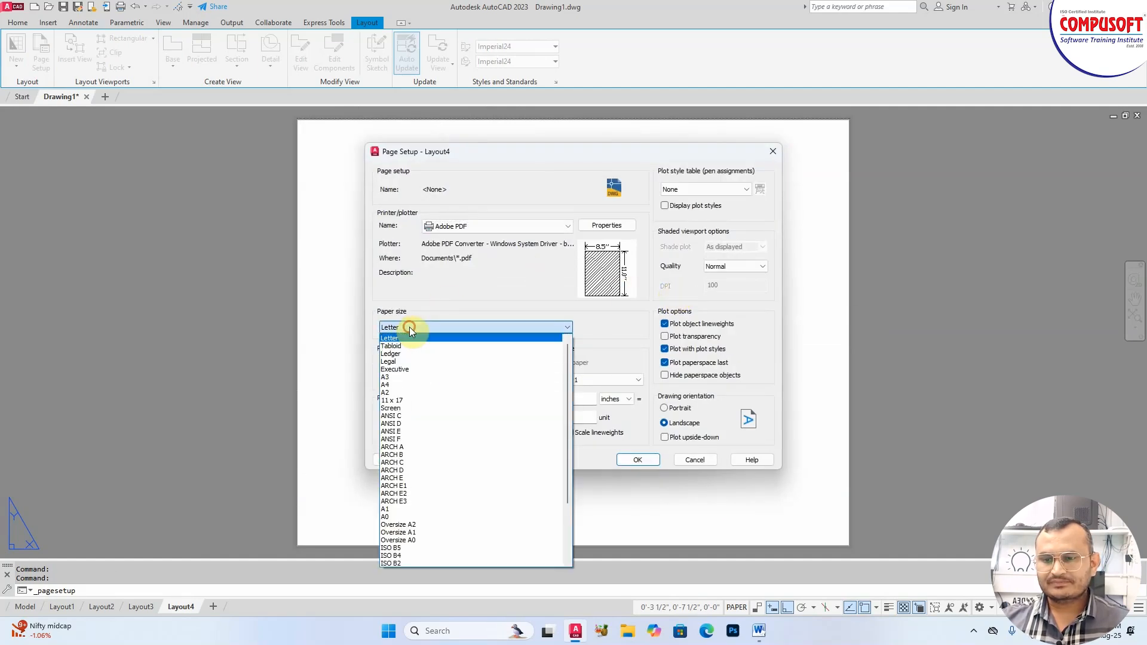
left_click(409, 328)
left_click(483, 227)
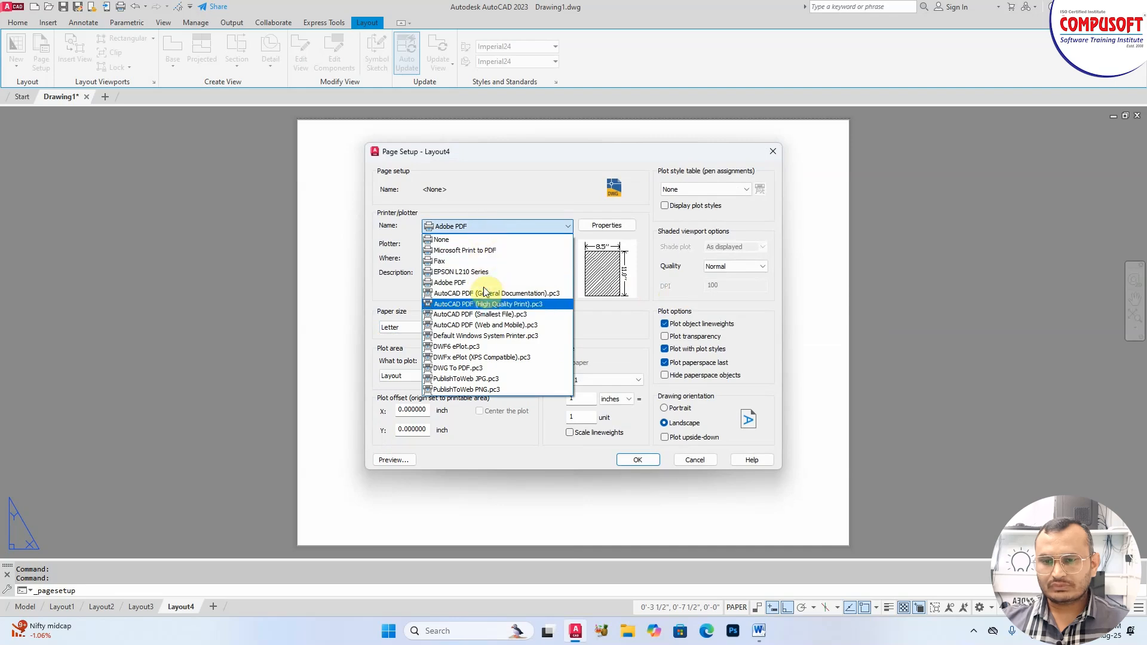
left_click(494, 307)
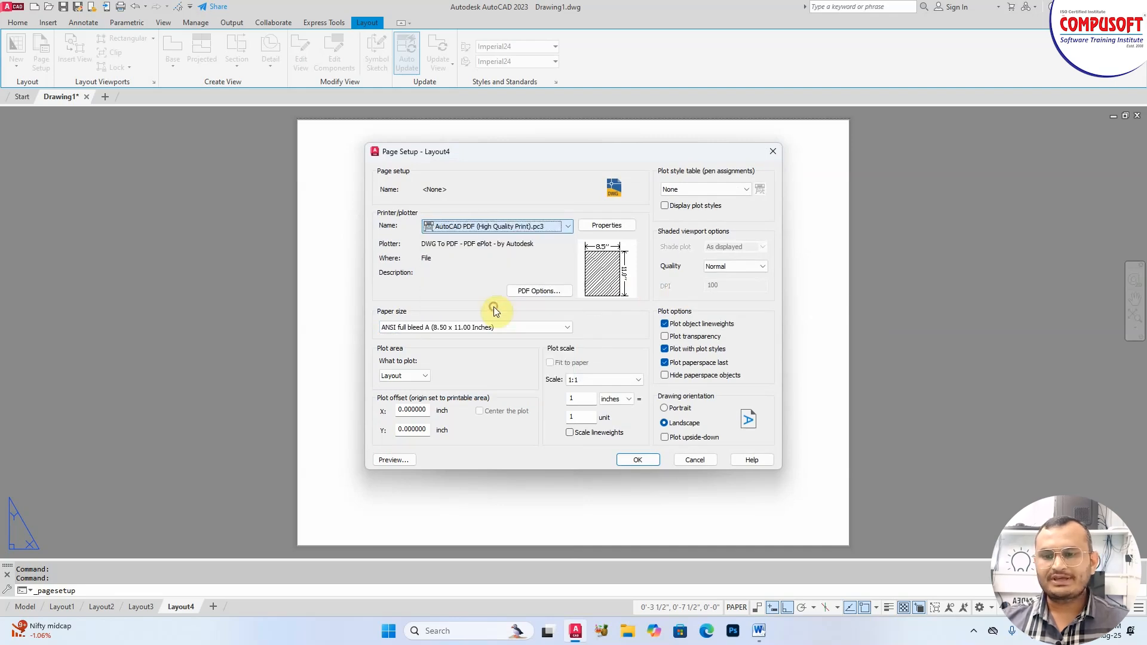
left_click(434, 329)
scroll(434, 478, "down", 5)
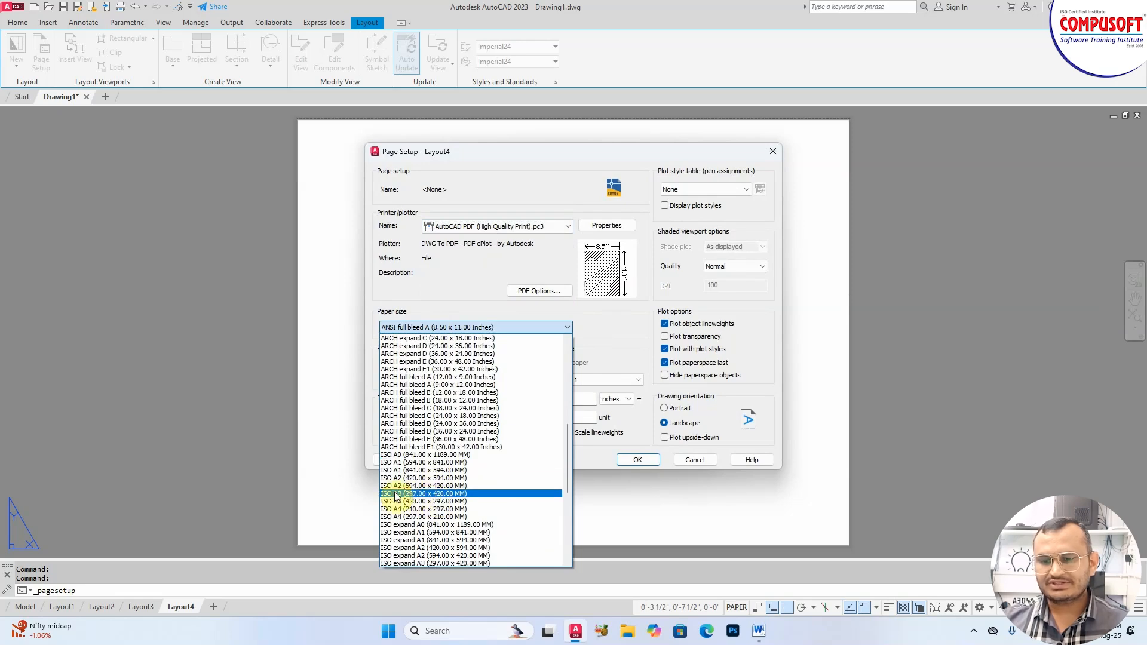
left_click(400, 494)
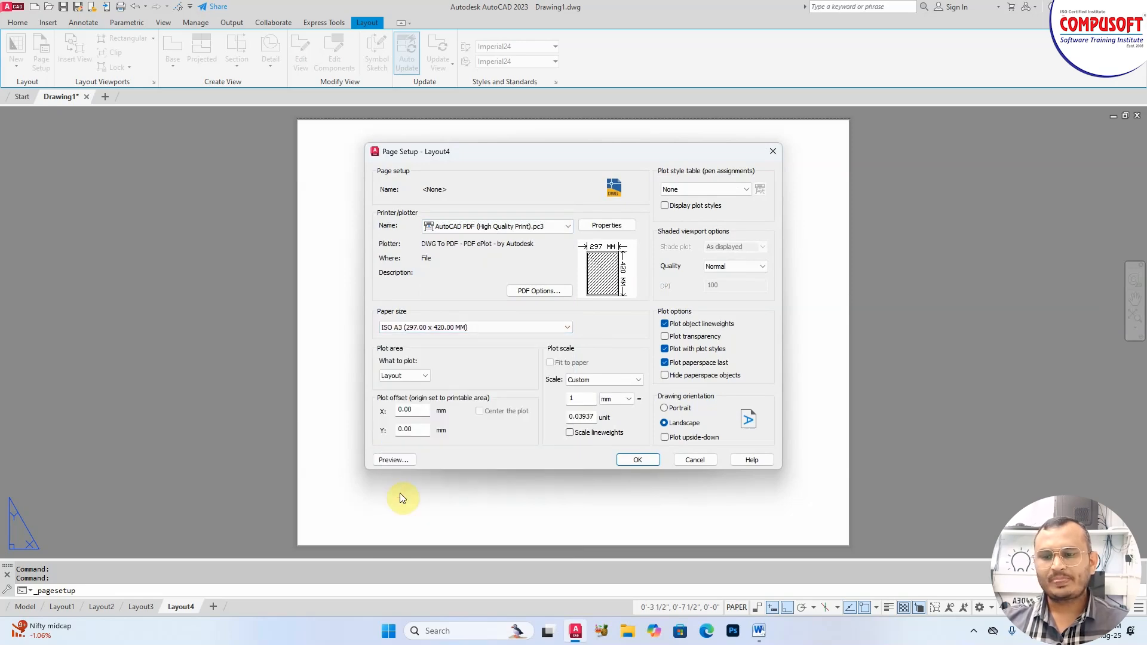
left_click(638, 459)
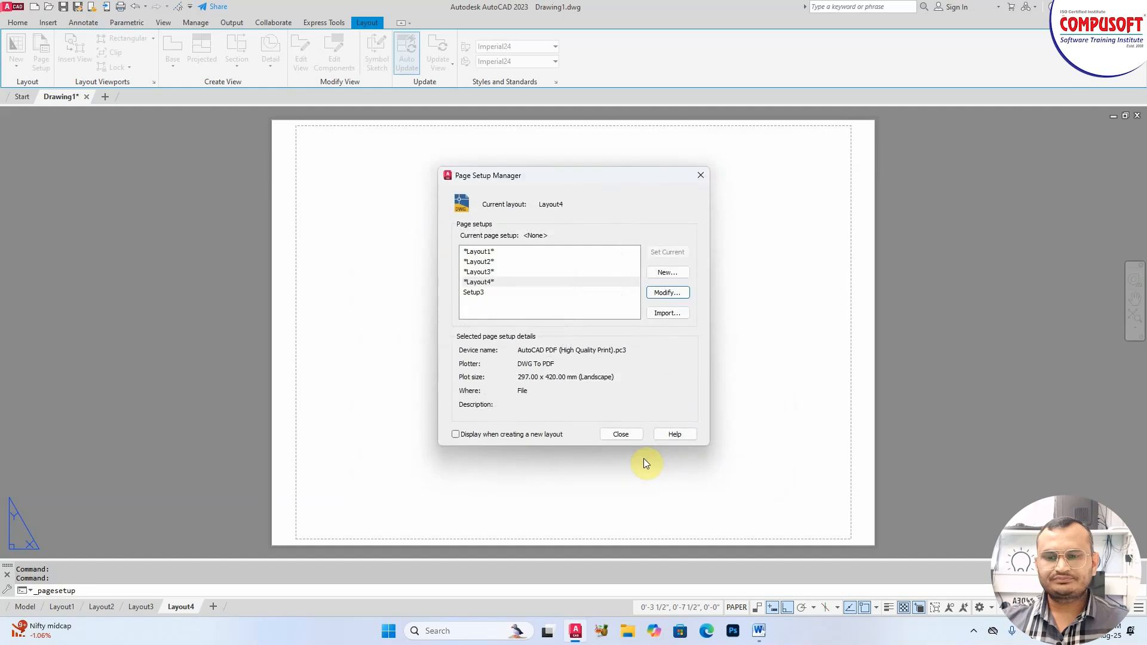
left_click(619, 434)
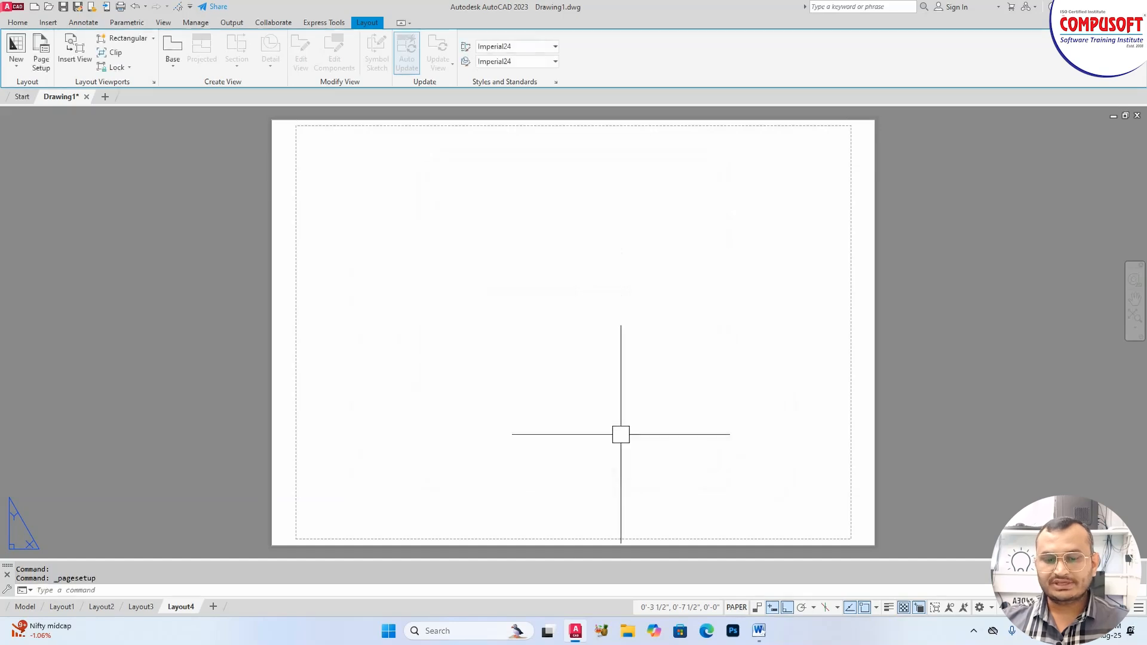
- Create a rectangular viewport in the upper-left part of the Layout4 sheet, covering about a third of its width
left_click(110, 45)
left_click(310, 148)
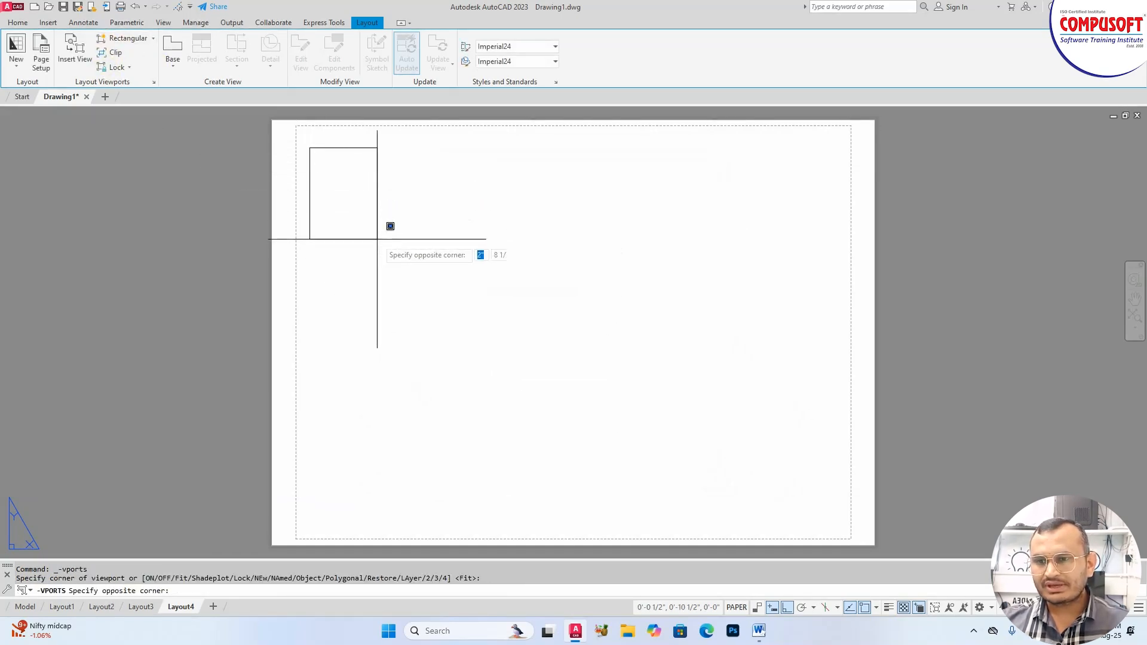
left_click(510, 338)
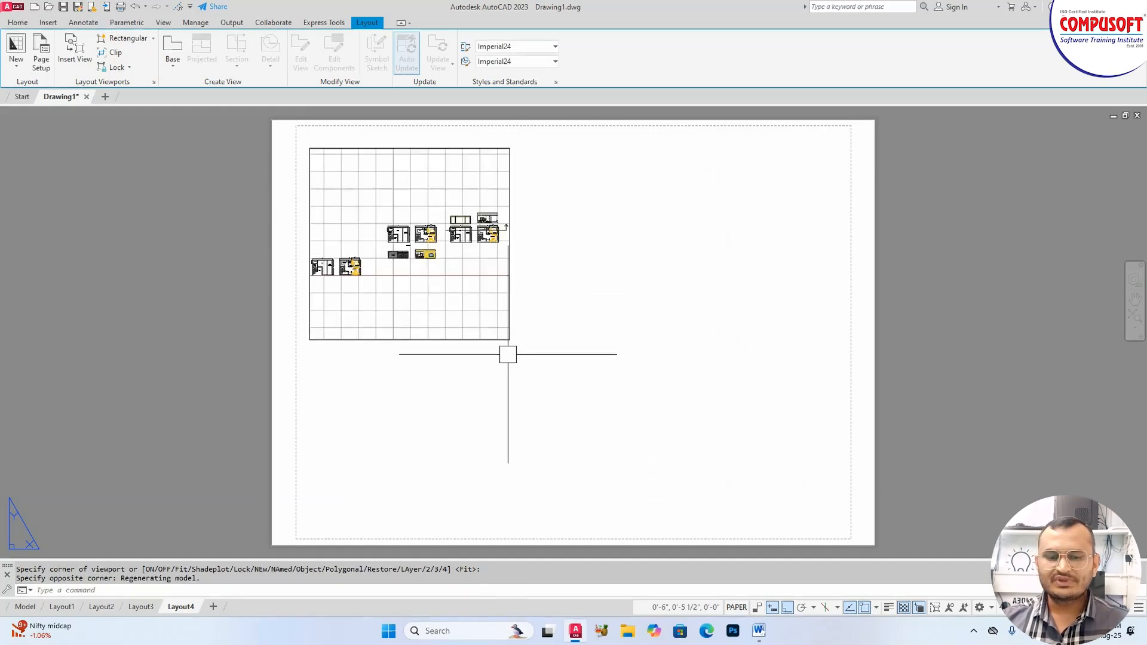
- Try the 1:20 scale on the new Layout4 viewport and switch it to a smaller scale
left_click(510, 335)
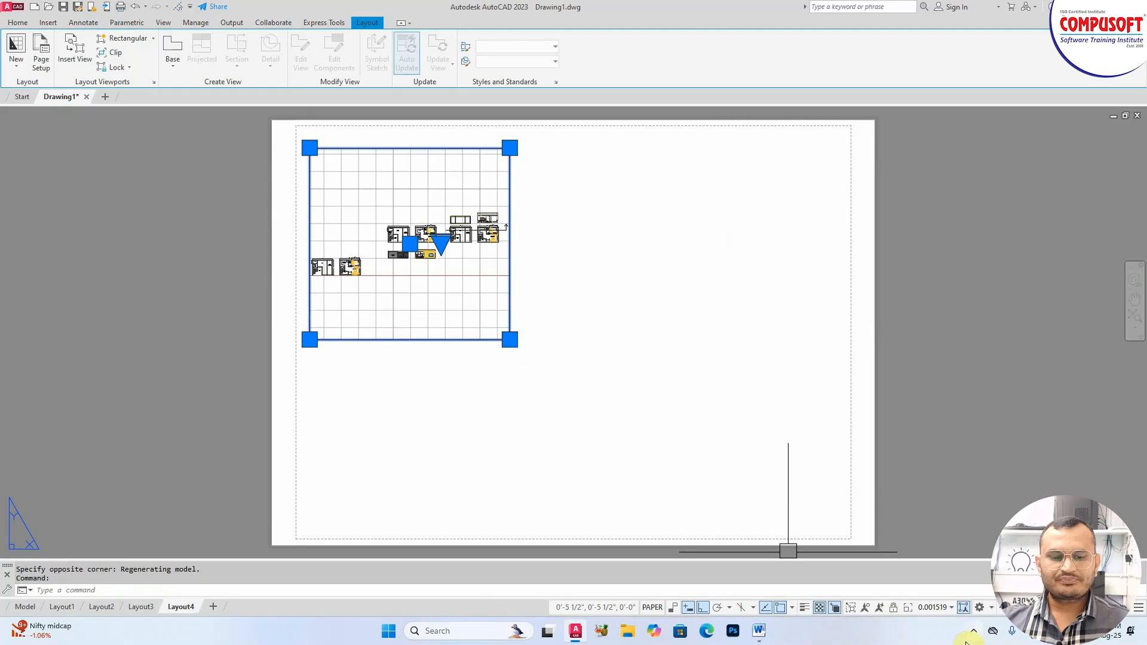
left_click(950, 611)
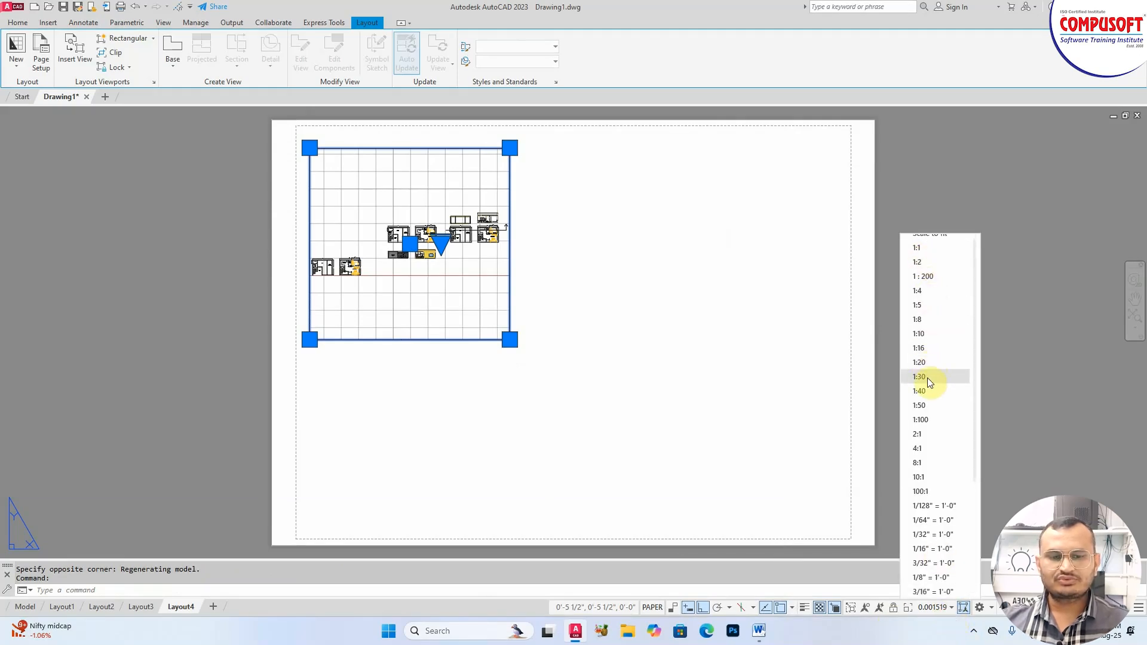
left_click(927, 361)
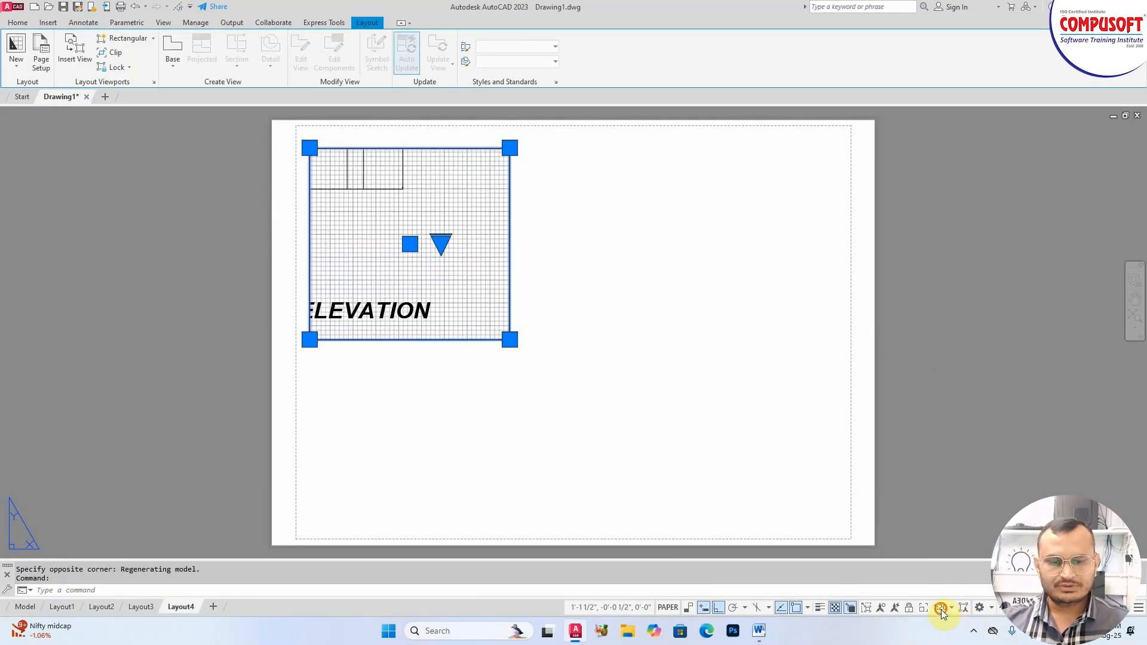
left_click(943, 612)
left_click(936, 406)
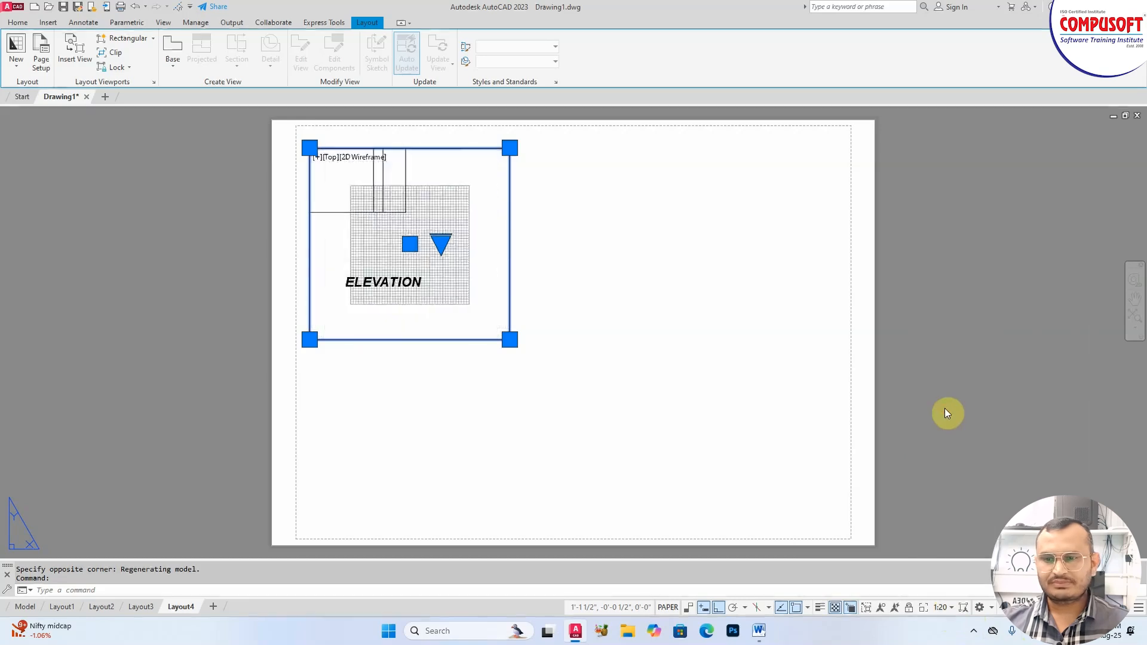
- Activate model space in the Layout4 viewport and frame the furnished floor plan, with kitchen, bedroom and living room, inside it
mouse_move(464, 260)
middle_mouse_down()
mouse_move(426, 289)
mouse_move(445, 248)
middle_mouse_up()
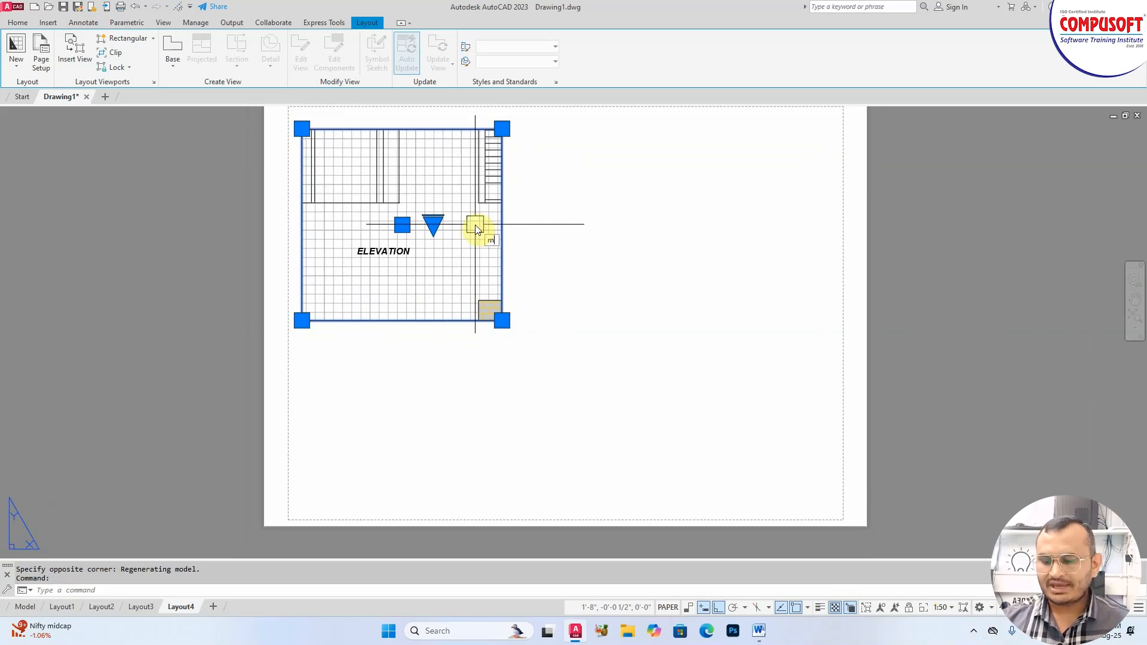
type("s")
key("Return")
scroll(440, 230, "down", 4)
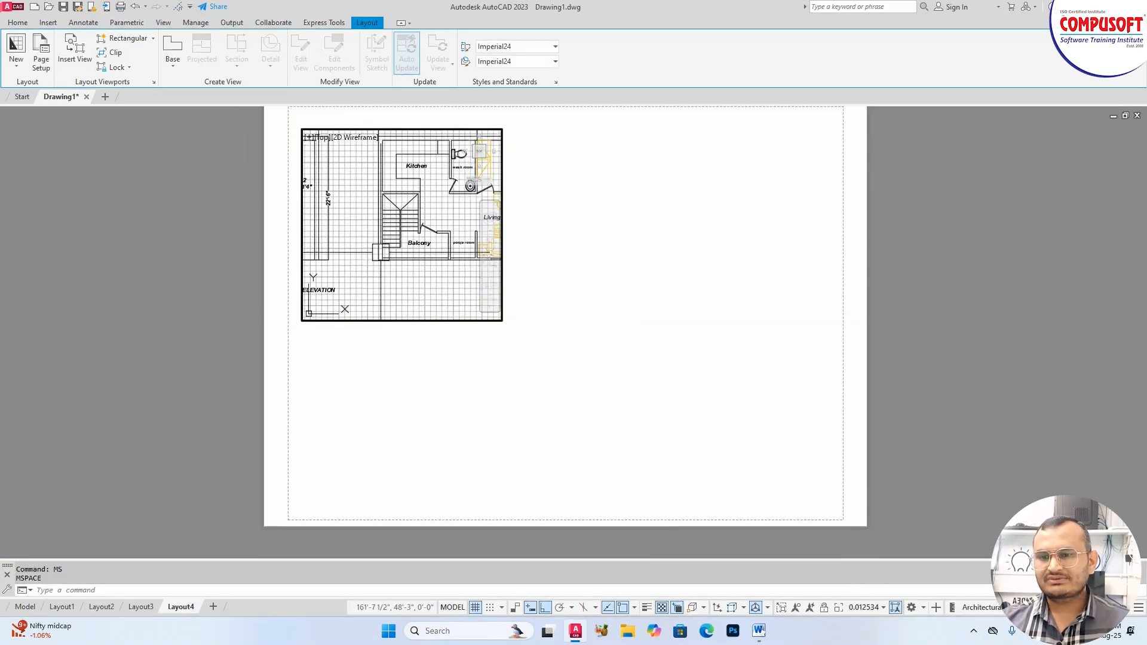
middle_click_drag(432, 223, 369, 253)
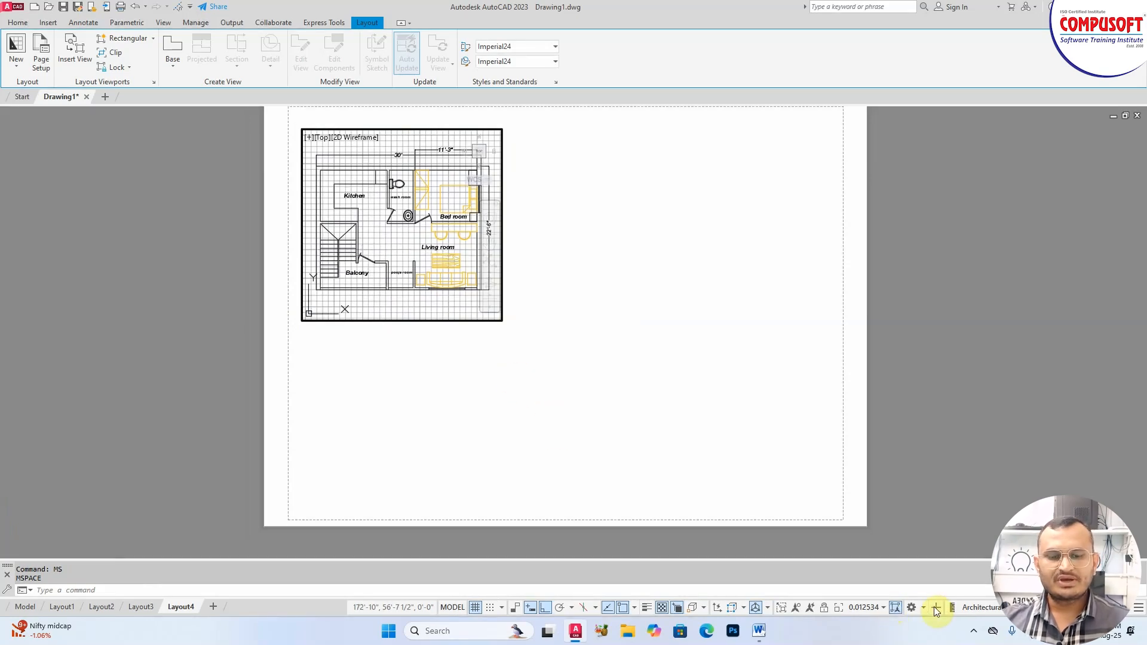
- Try the 1:40 and 1:50 scales on the floor plan viewport and settle on 1:100
left_click(882, 608)
left_click(850, 394)
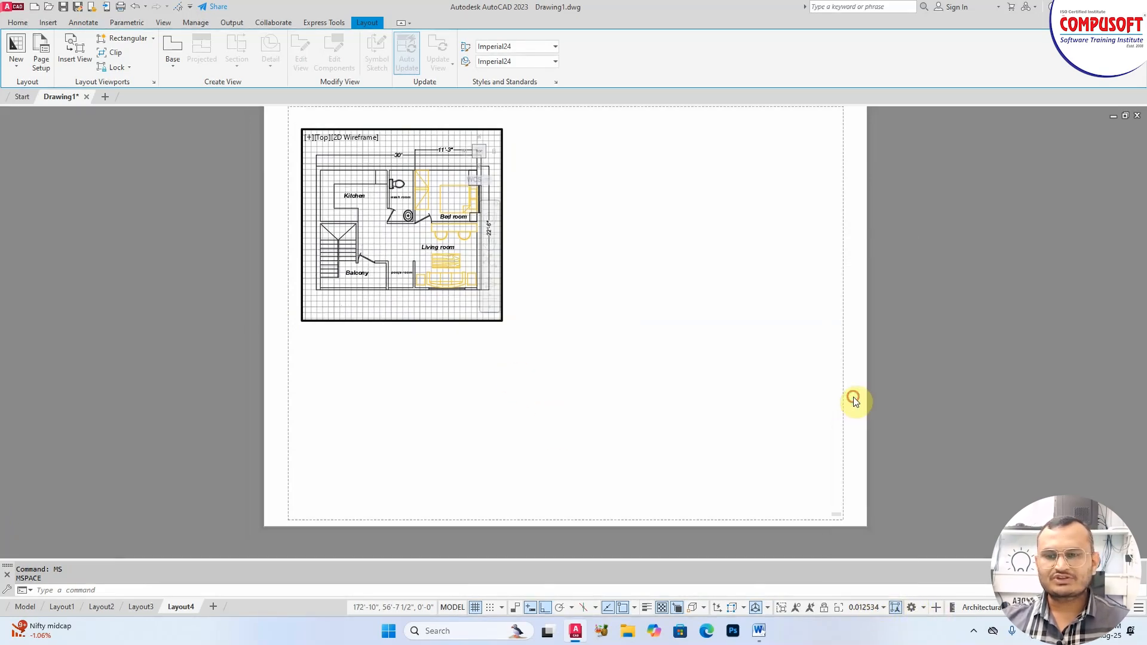
left_click(872, 609)
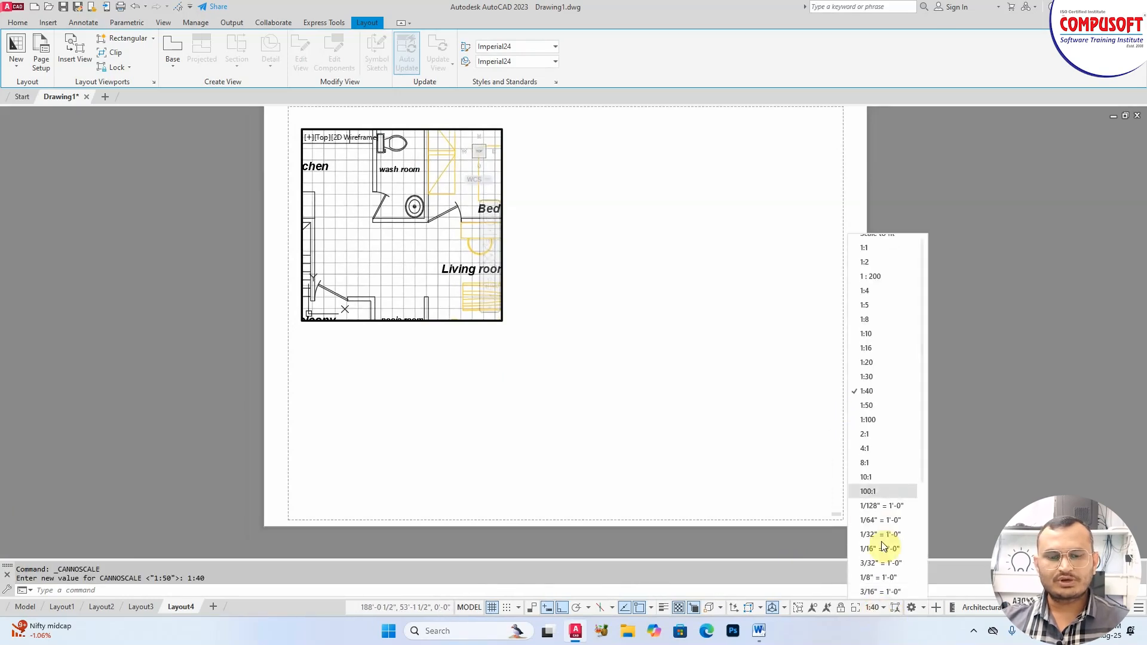
left_click(870, 410)
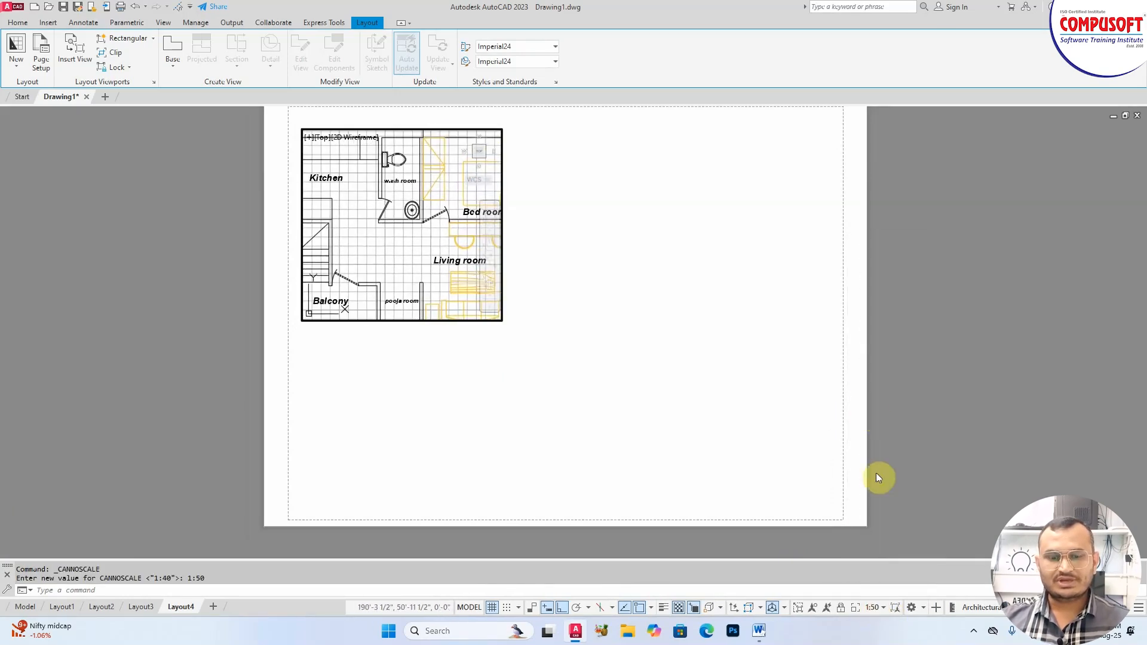
left_click(883, 607)
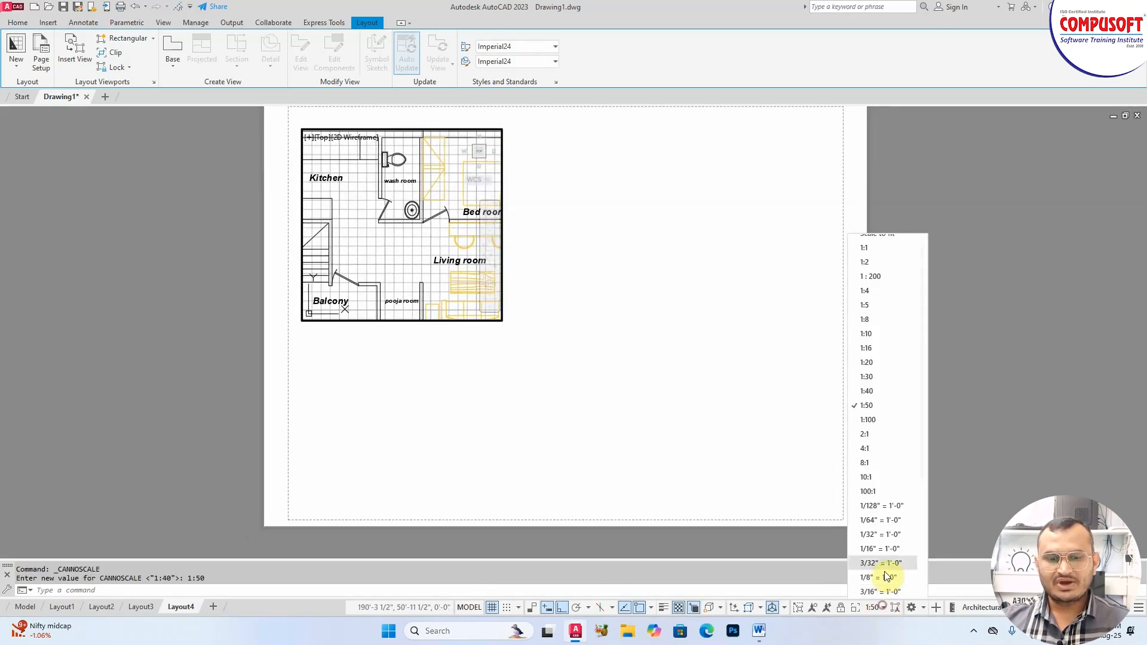
left_click(876, 420)
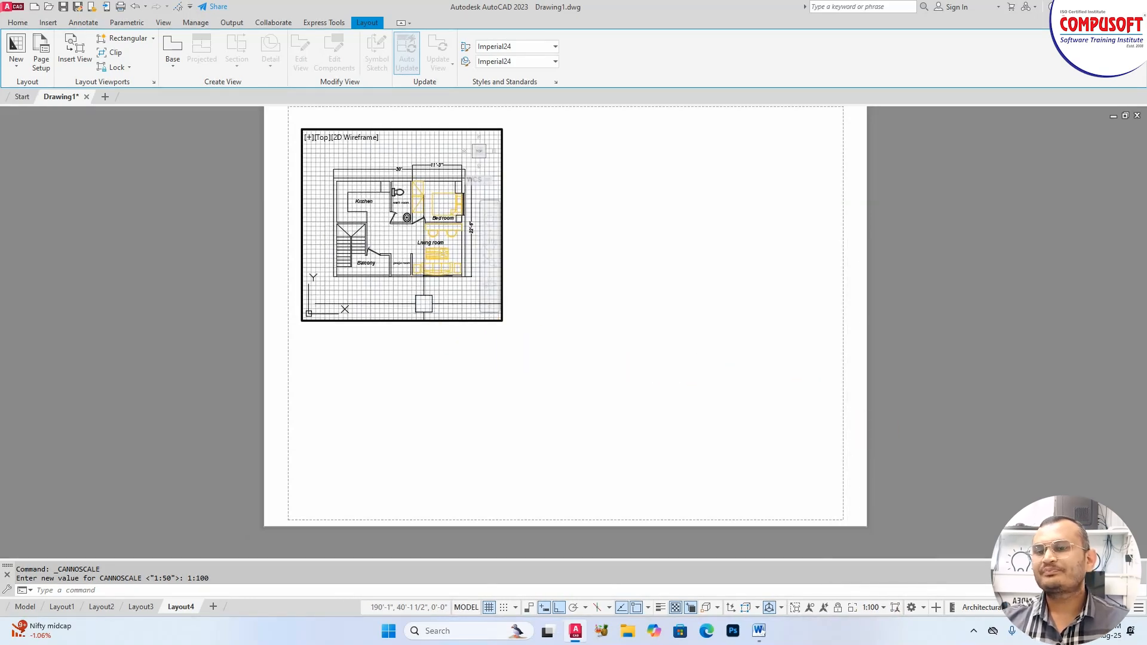
- Lock the floor plan viewport and check the lock by zooming inside it
left_click(129, 67)
left_click(122, 82)
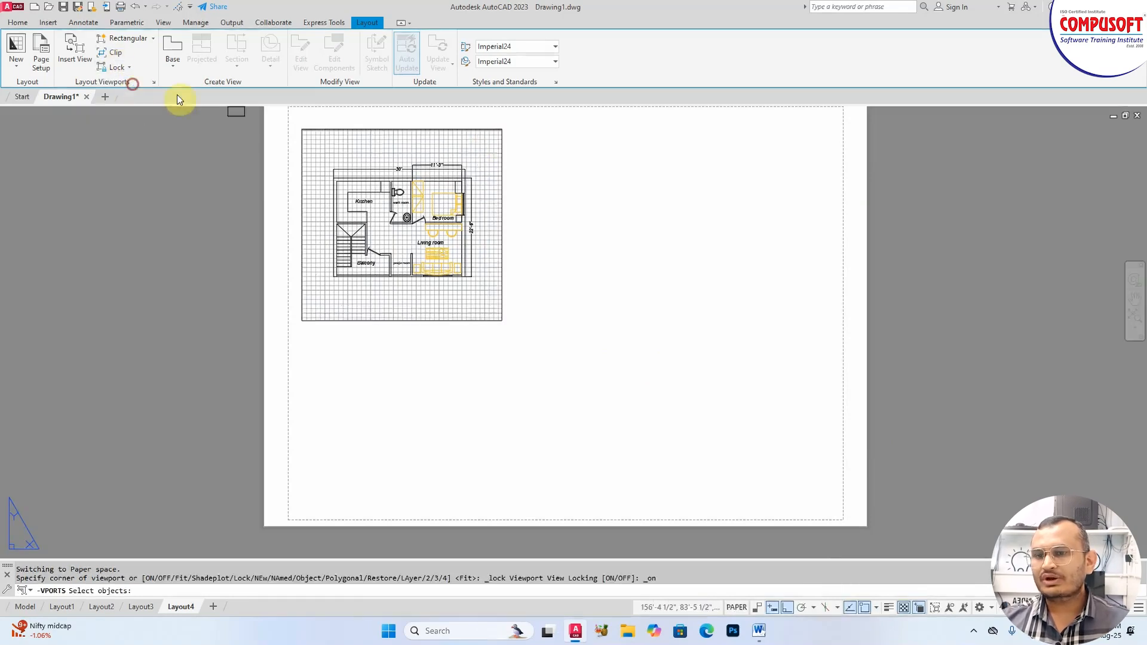
key("Return")
double_click(350, 146)
scroll(399, 194, "down", 2)
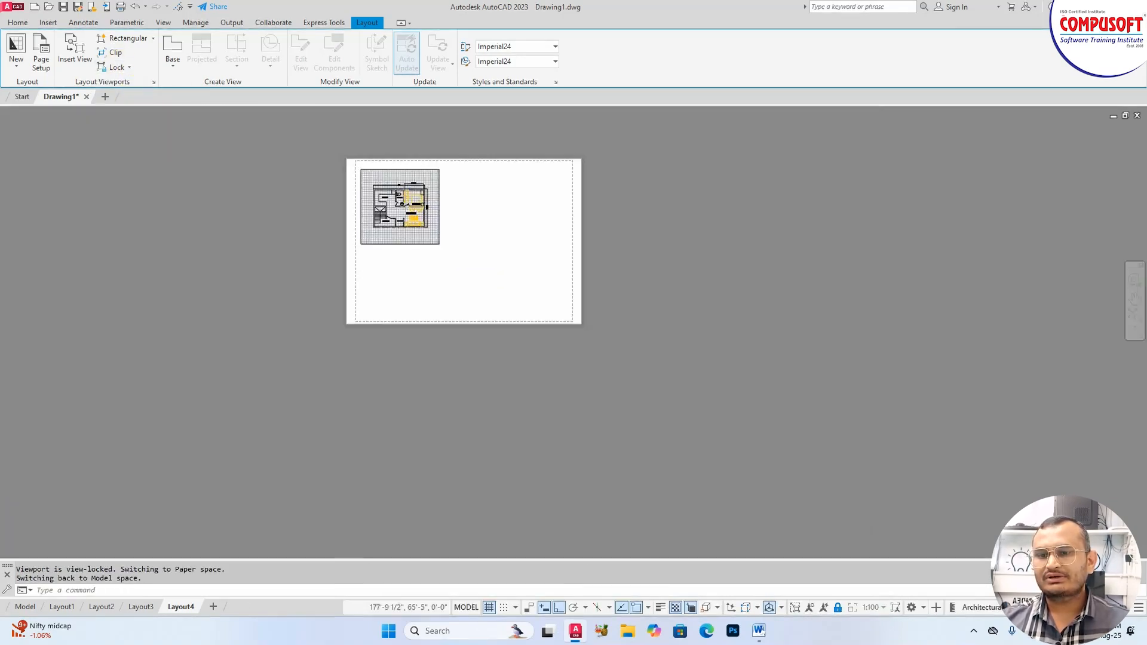
scroll(404, 208, "up", 3)
scroll(284, 226, "down", 1)
- Create a second rectangular viewport on the Layout4 sheet, beside the floor plan viewport, slightly wider and about the same height
left_click(122, 38)
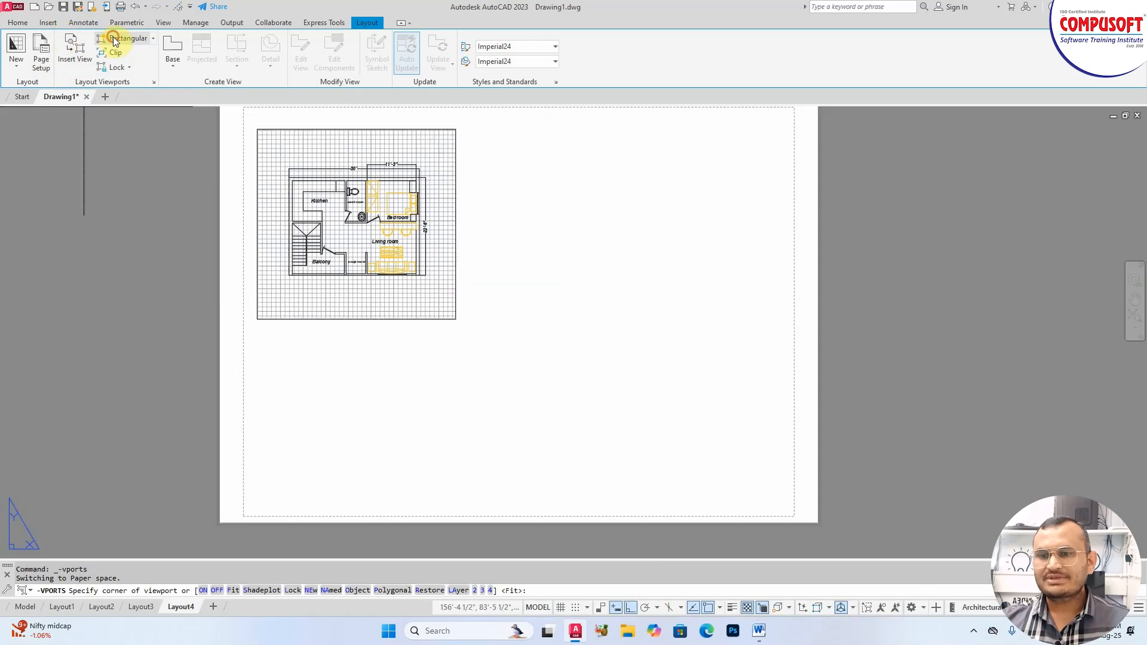
left_click(490, 324)
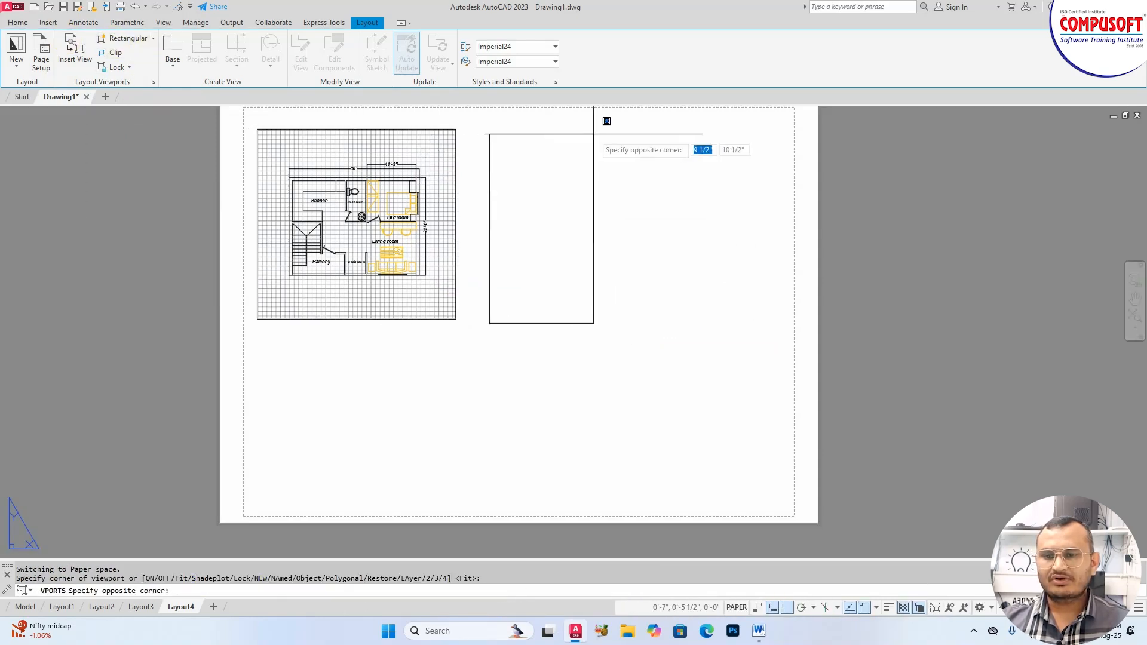
left_click(722, 130)
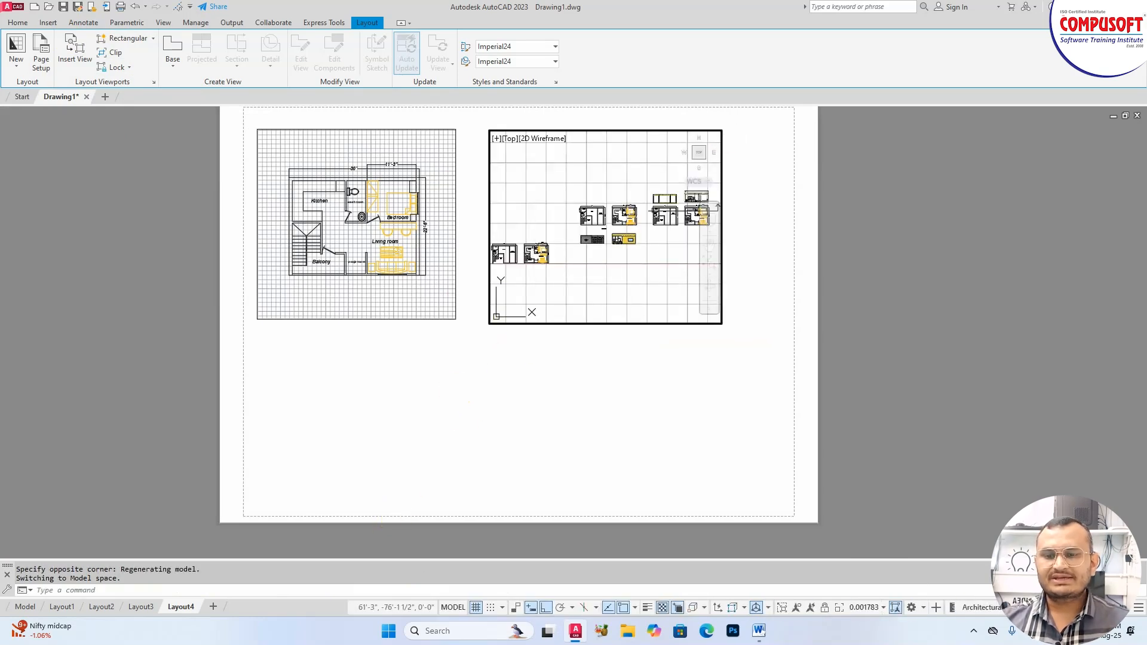
key("Escape")
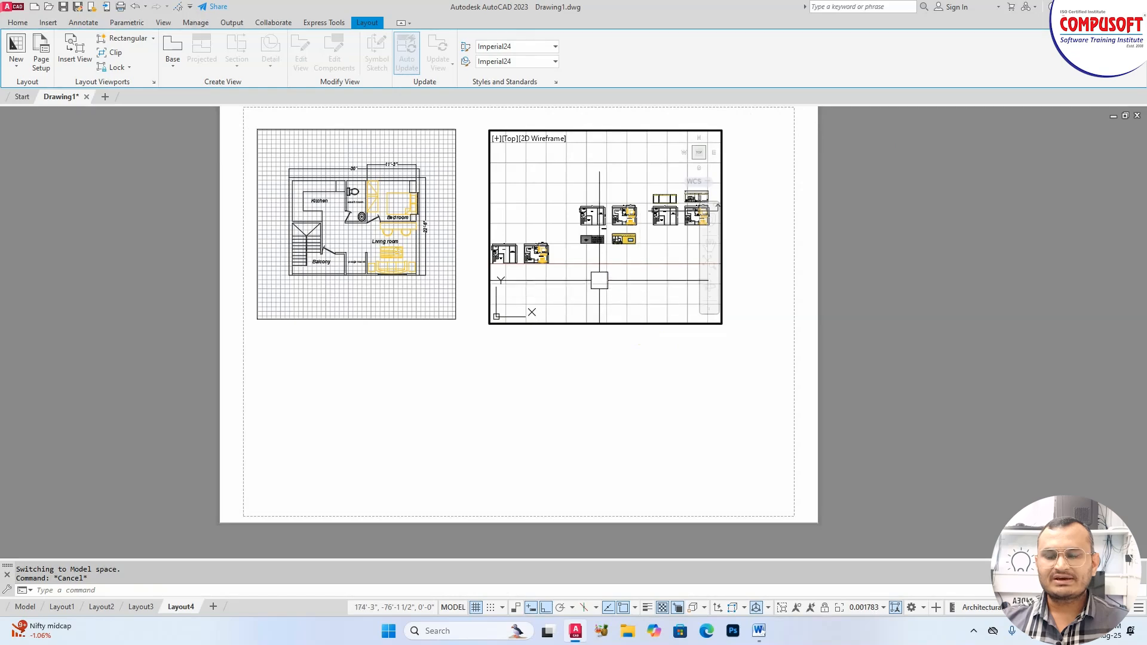
key("Escape")
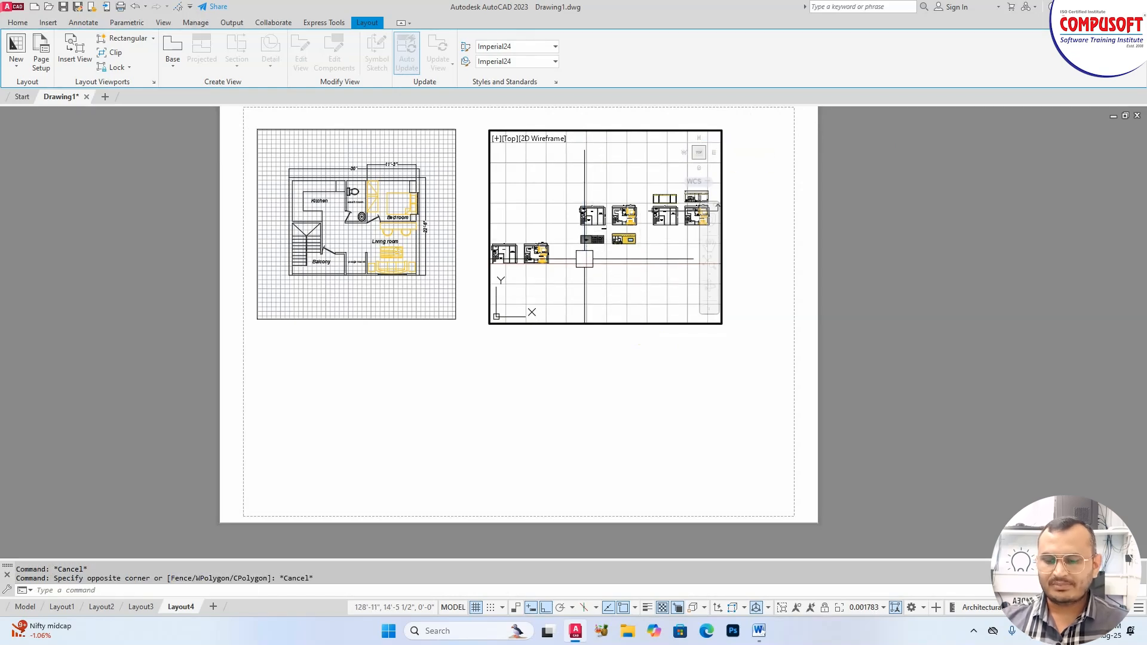
double_click(585, 260)
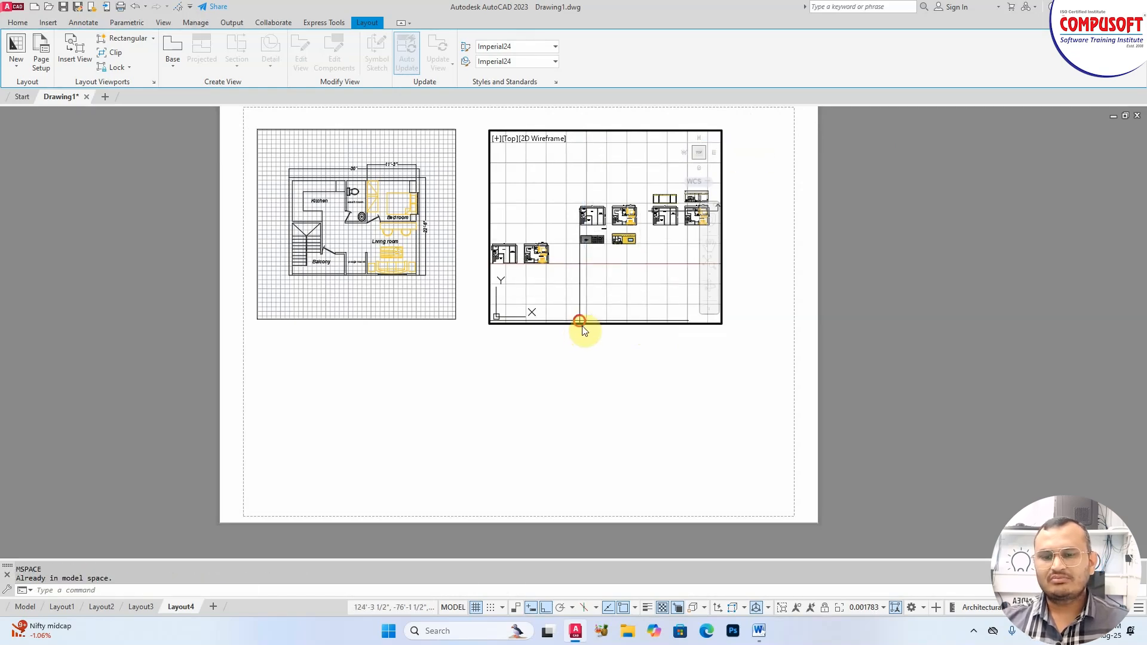
left_click(580, 321)
key("Escape")
key("Escape")
scroll(584, 233, "down", 10)
scroll(584, 245, "up", 5)
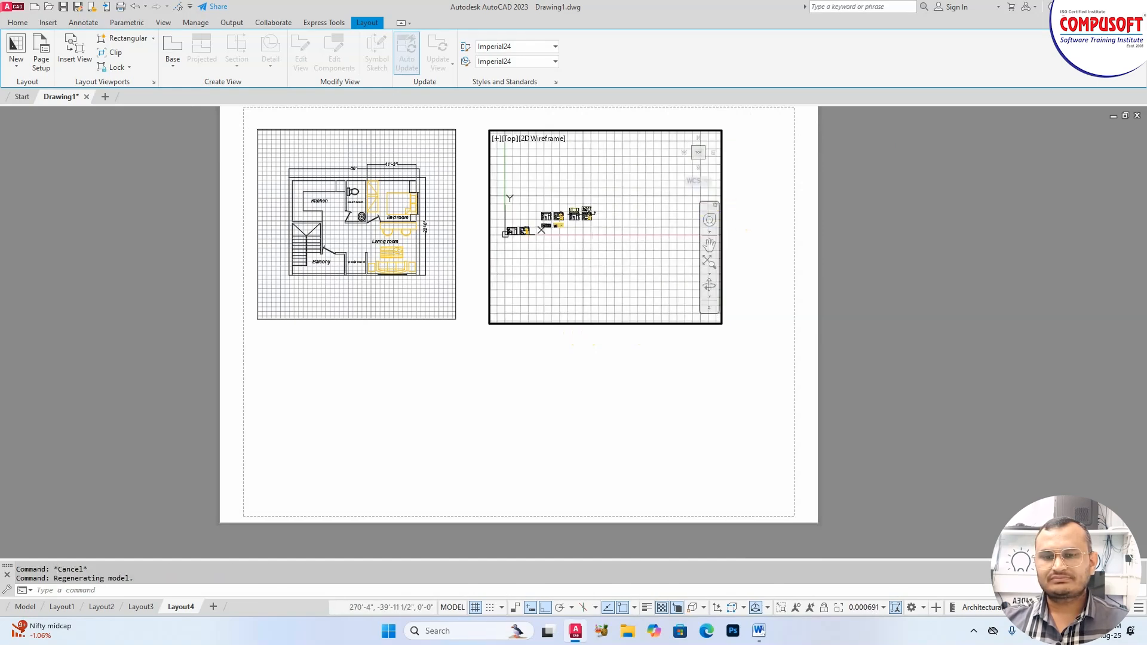
key("Escape")
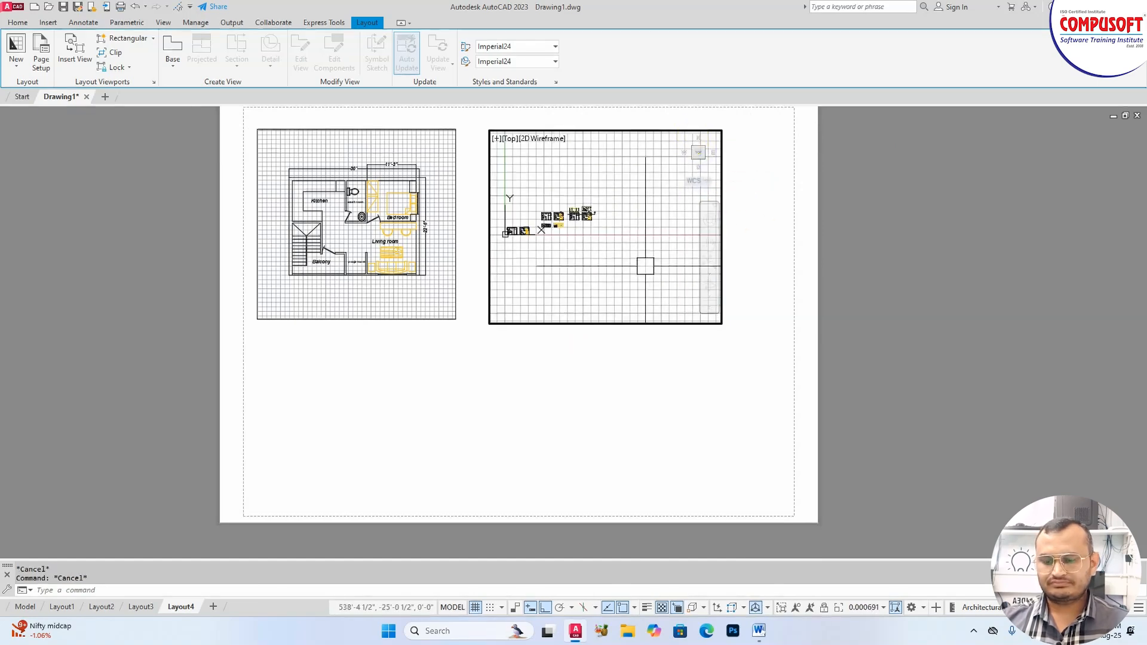
type("Ms")
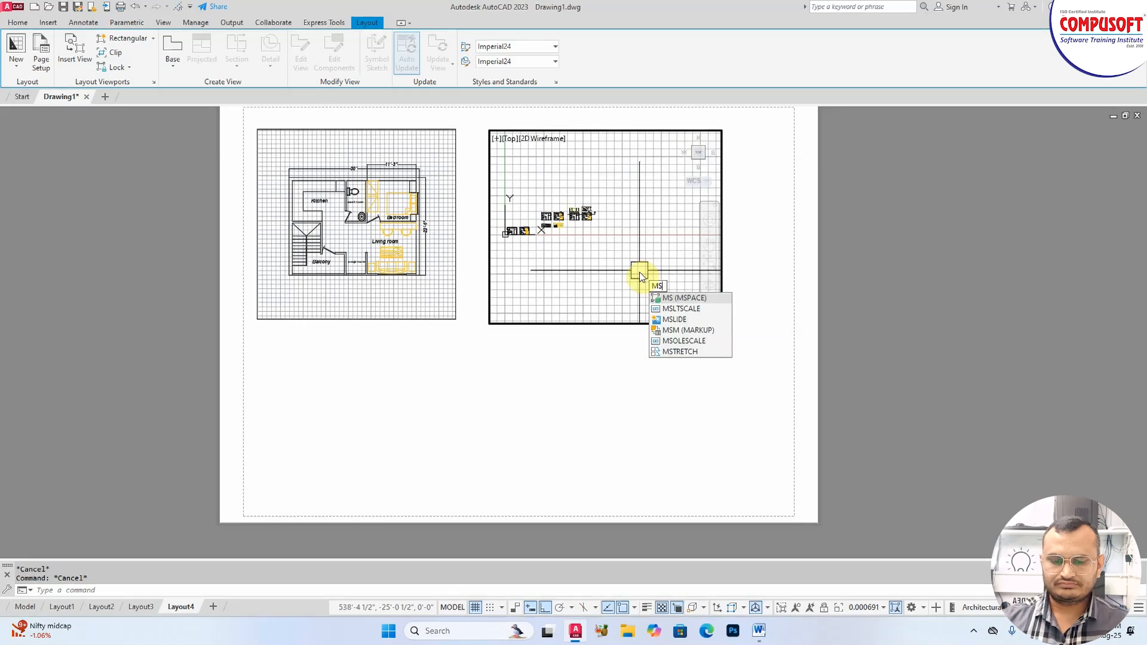
key("Return")
left_click(640, 322)
key("Escape")
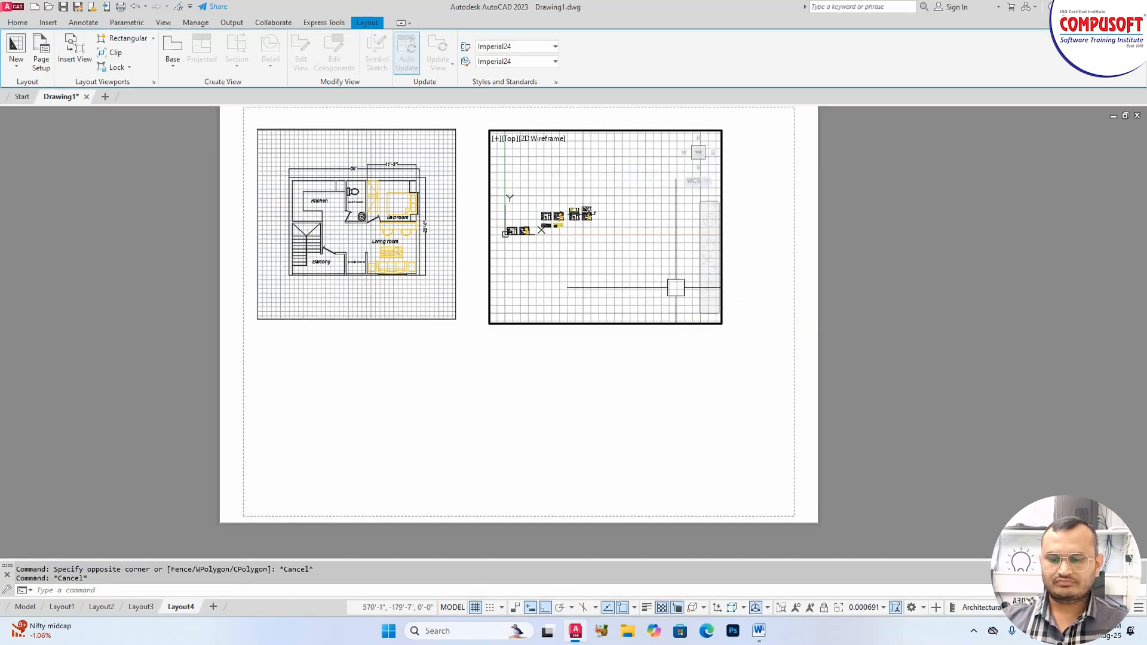
- Return to paper space and set the second viewport's scale to 1:50
type("PS")
key("Return")
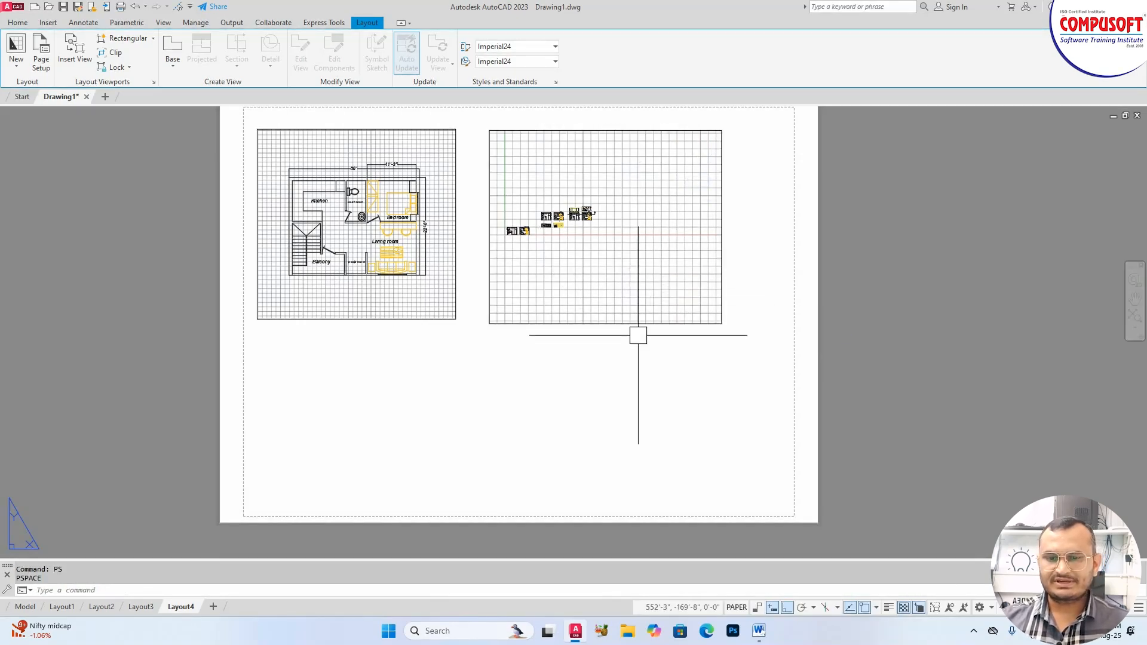
scroll(637, 335, "up", 2)
scroll(609, 274, "down", 4)
scroll(560, 226, "up", 2)
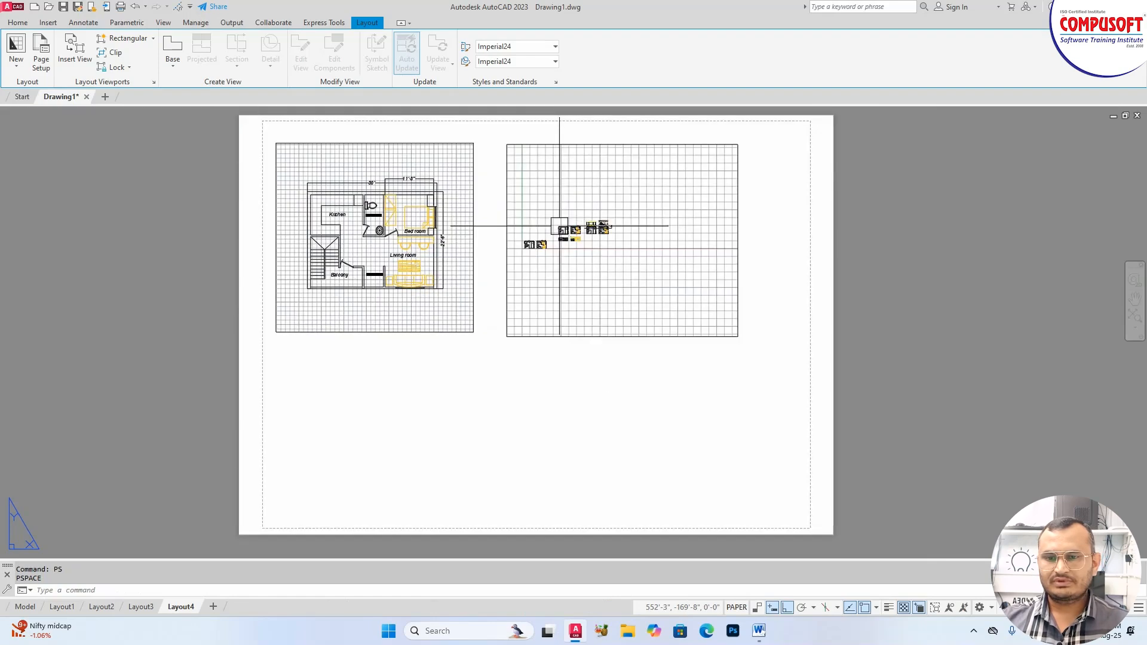
left_click(562, 153)
left_click(576, 135)
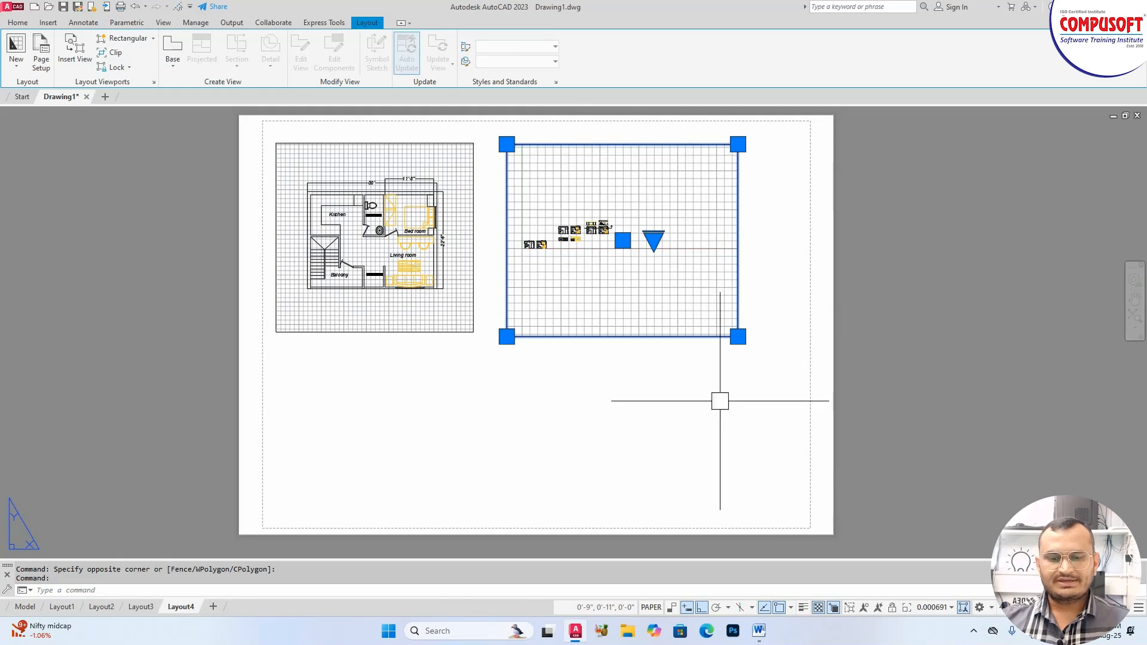
left_click(947, 612)
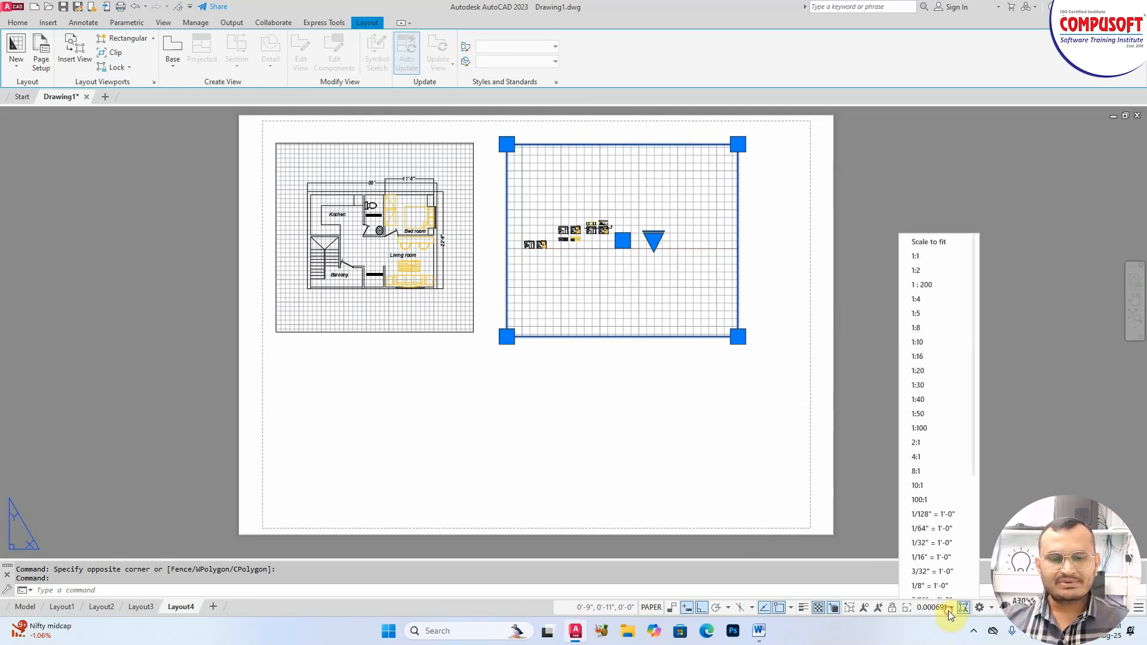
left_click(918, 406)
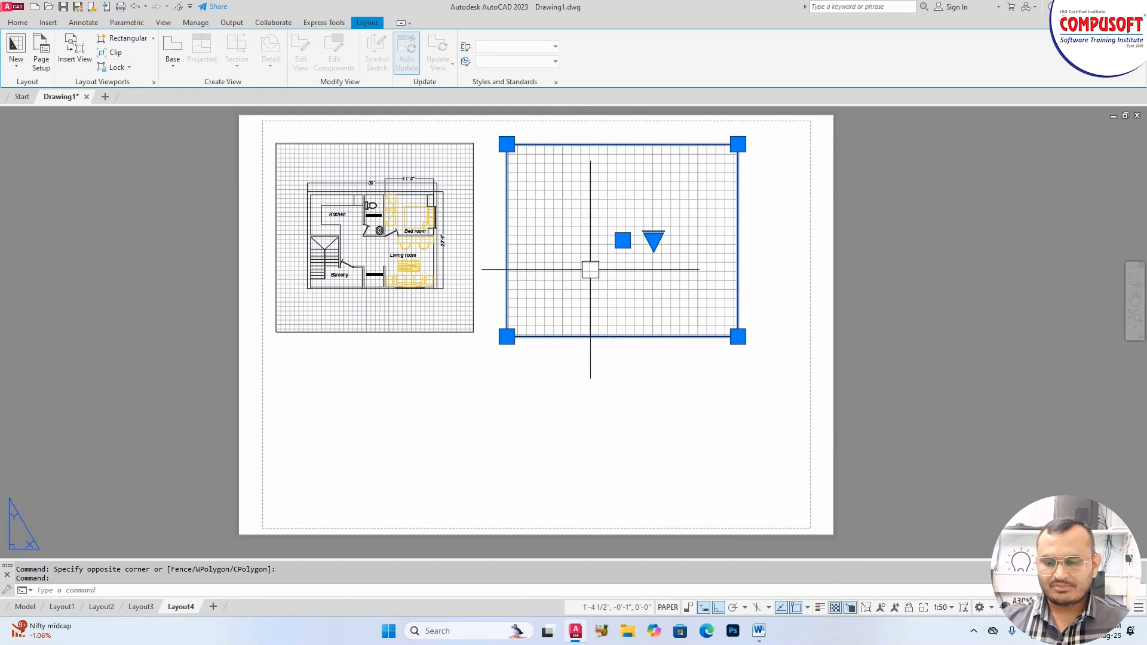
- Activate model space in the second viewport and frame the house section with the kitchen cabinets inside it
type("ms")
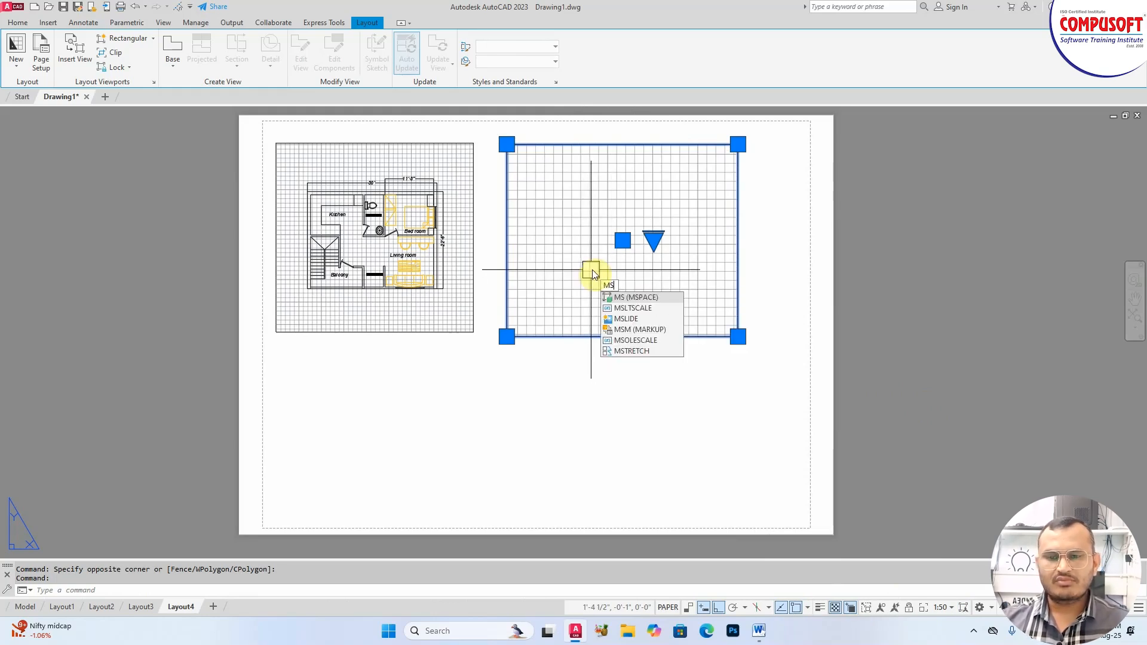
key("Return")
middle_click_drag(593, 238, 711, 319)
middle_click_drag(533, 241, 678, 301)
scroll(564, 224, "down", 1)
mouse_move(582, 230)
middle_mouse_down()
mouse_move(675, 305)
mouse_move(622, 258)
mouse_move(603, 259)
mouse_move(617, 246)
mouse_move(616, 415)
mouse_move(633, 430)
mouse_move(617, 418)
mouse_move(616, 430)
middle_mouse_up()
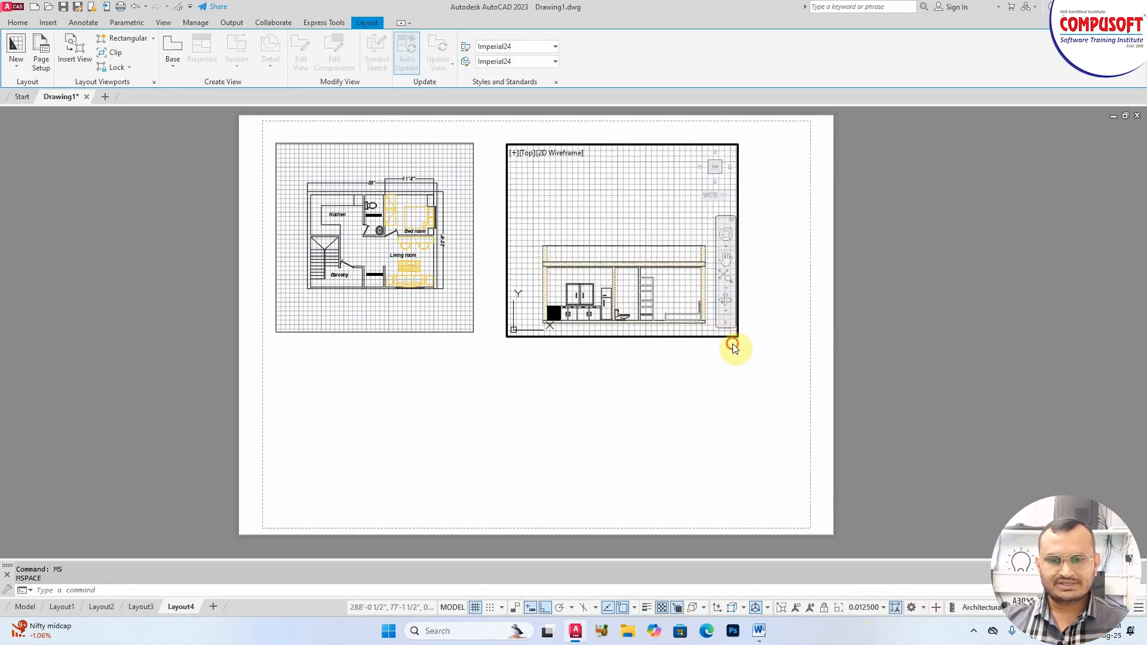
- Return to paper space, try the 1:30 and 1:50 scales on the section viewport and settle on 1:100
type("ps")
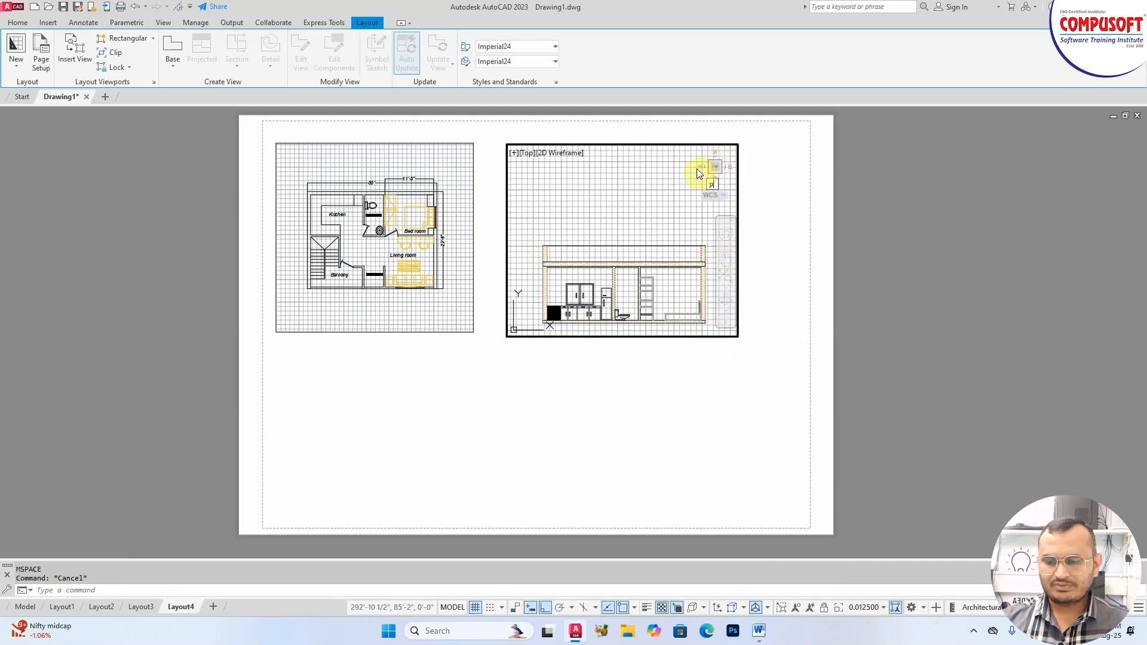
key("Return")
left_click(683, 144)
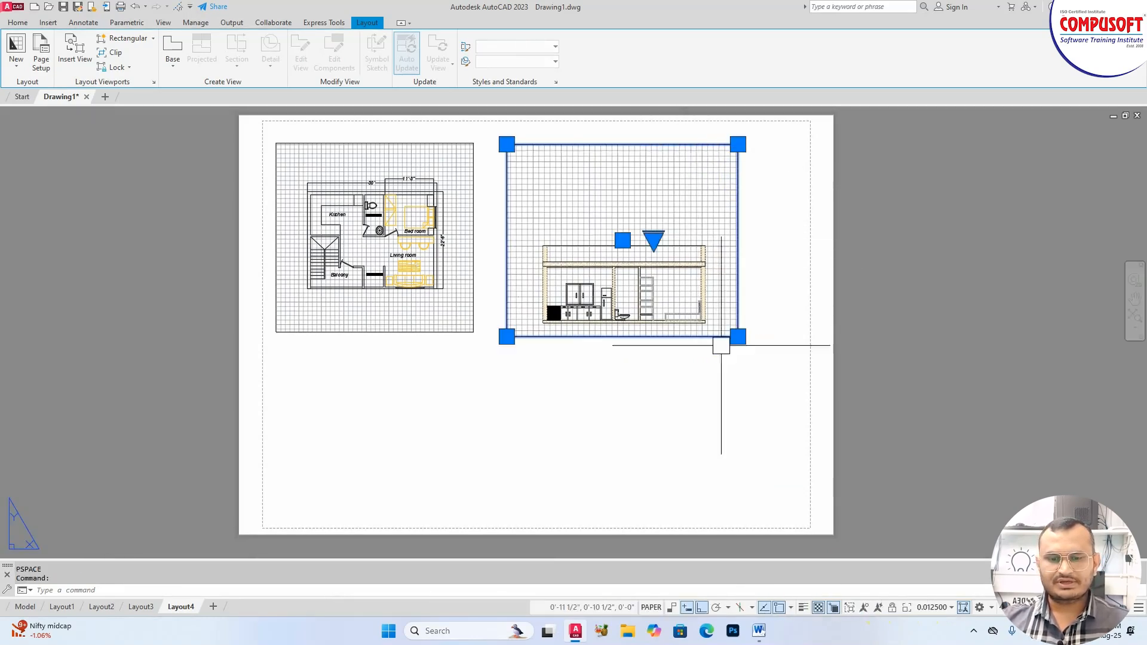
left_click(952, 608)
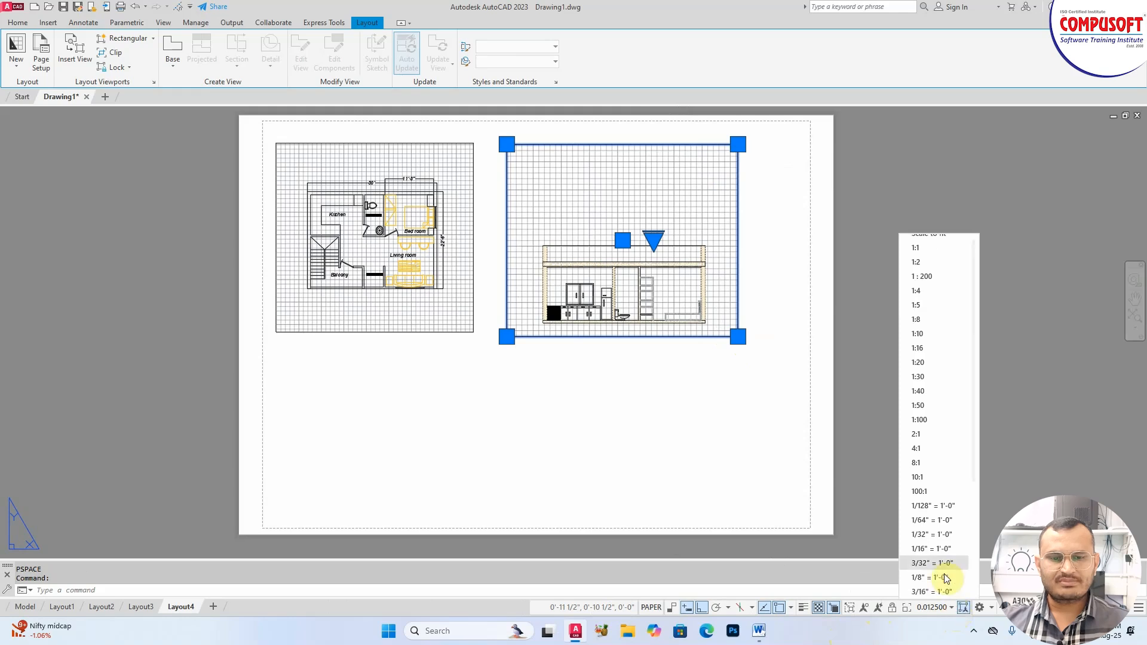
left_click(921, 381)
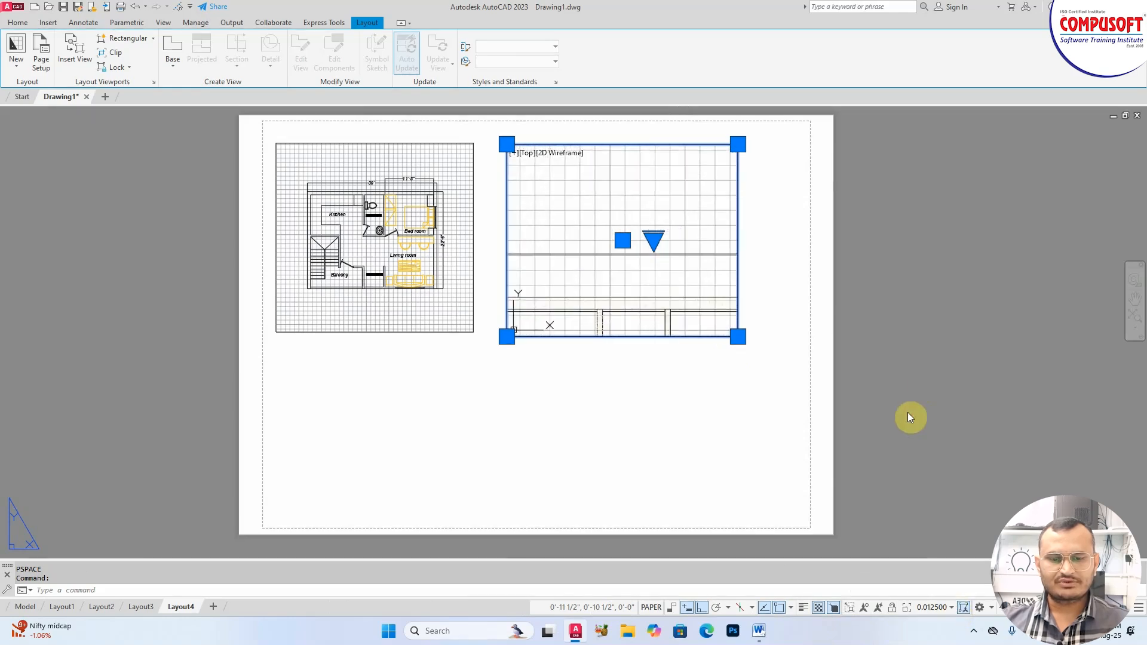
left_click(951, 607)
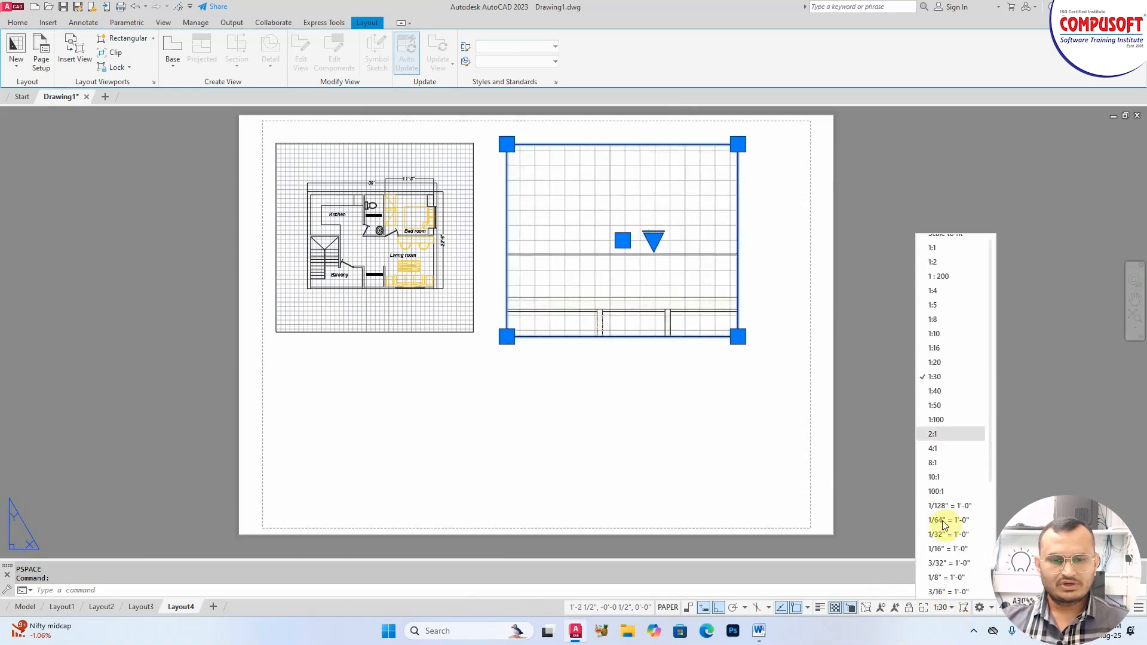
left_click(943, 404)
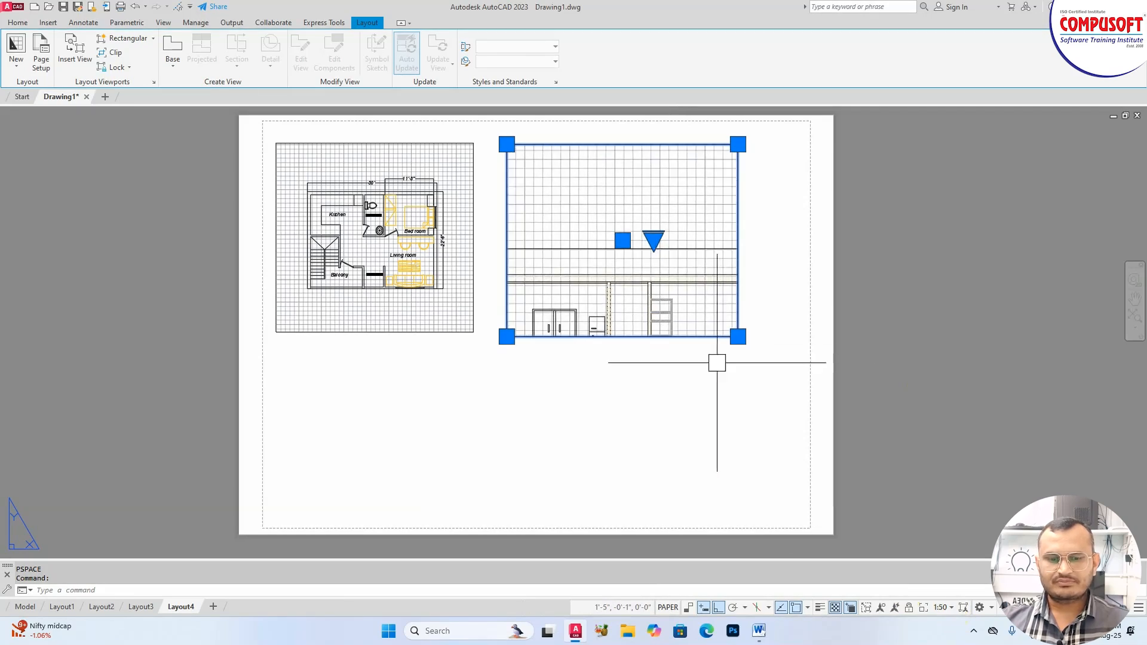
left_click(951, 610)
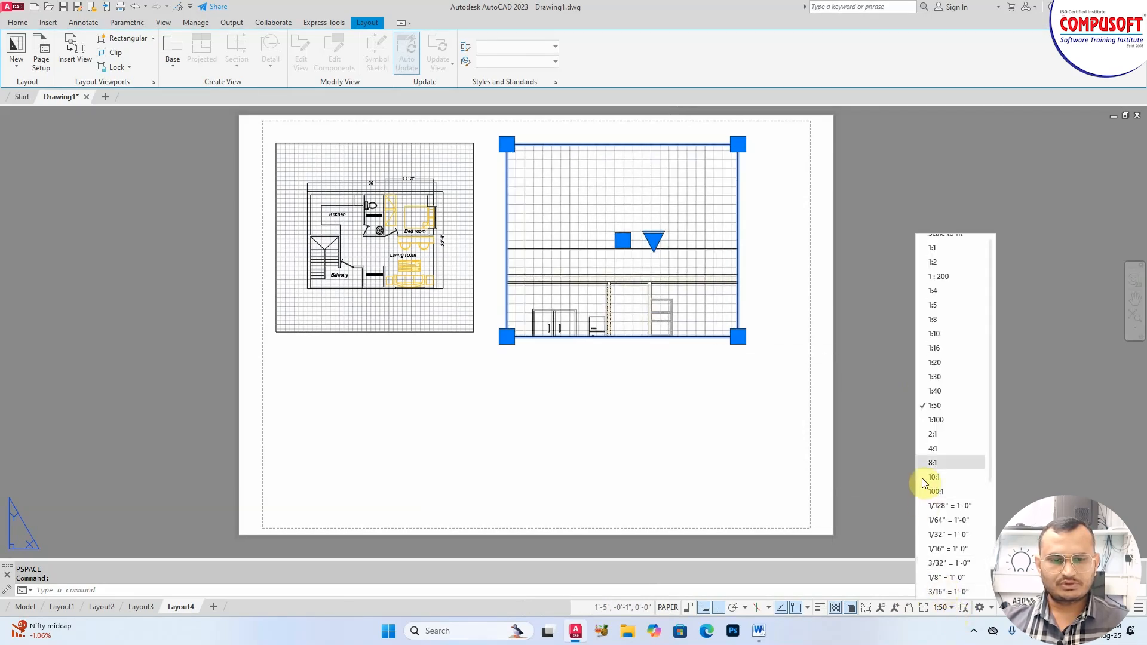
left_click(937, 421)
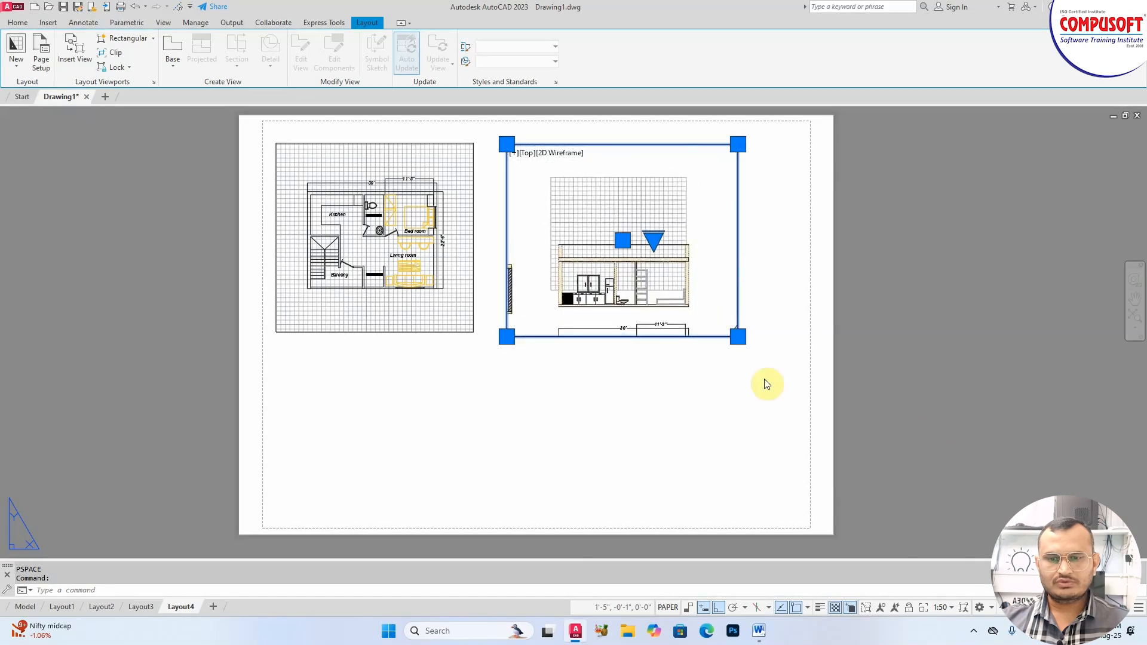
- Activate model space in the second viewport, frame the shop floor plan with the section above it, and lock the viewport
middle_click_drag(663, 247, 664, 244)
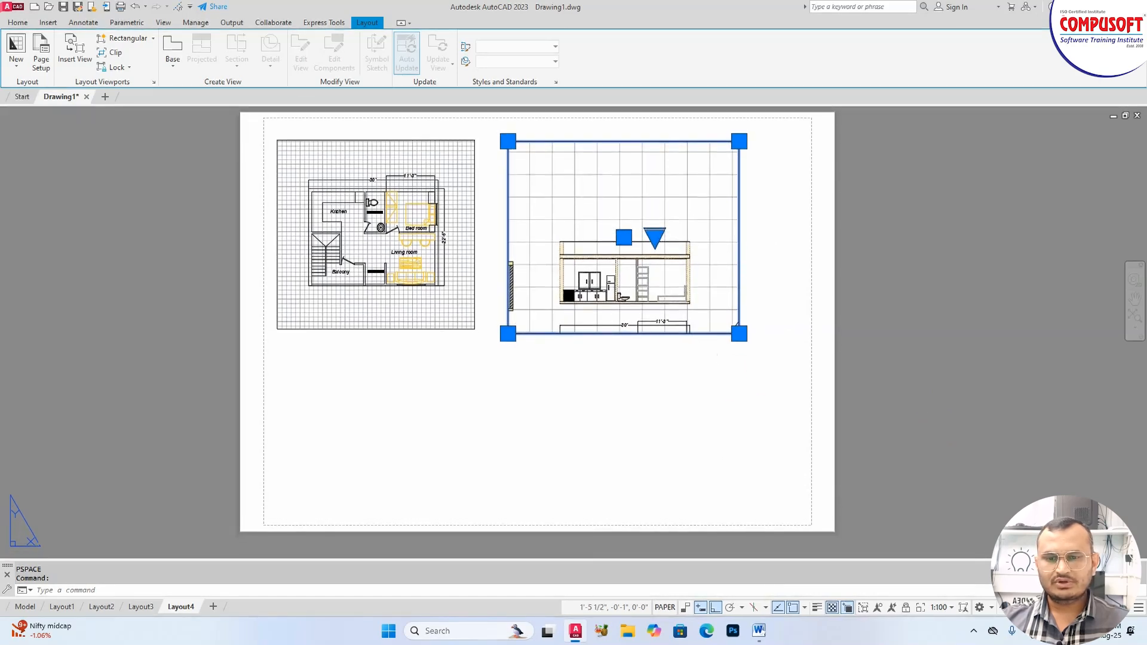
type("s")
key("Return")
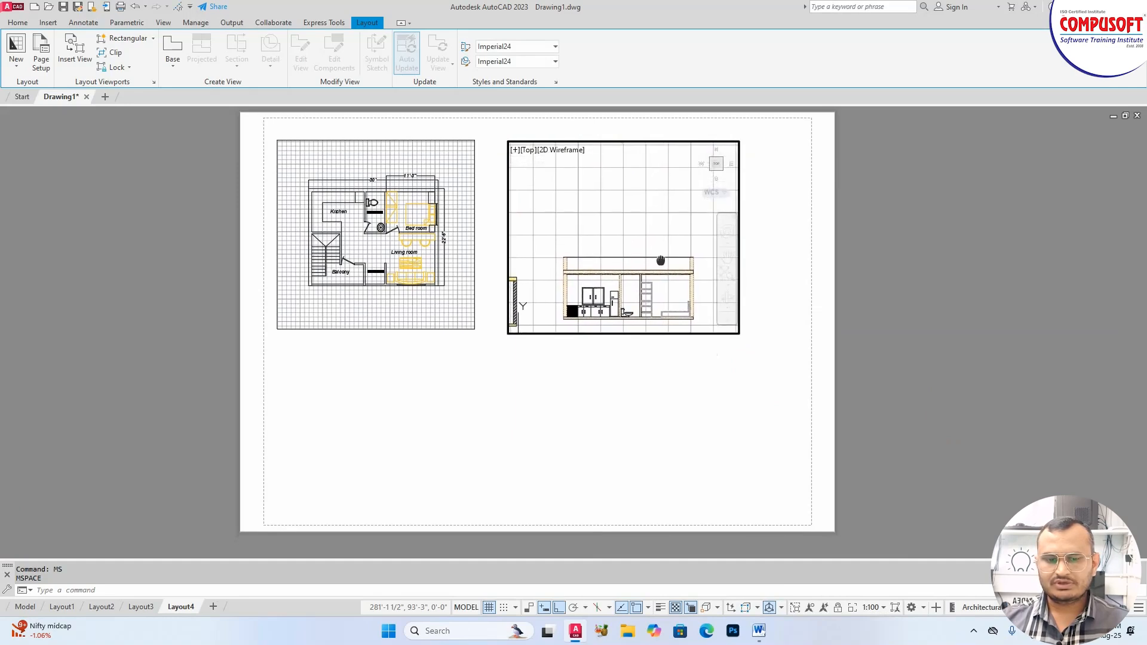
middle_click_drag(660, 261, 639, 248)
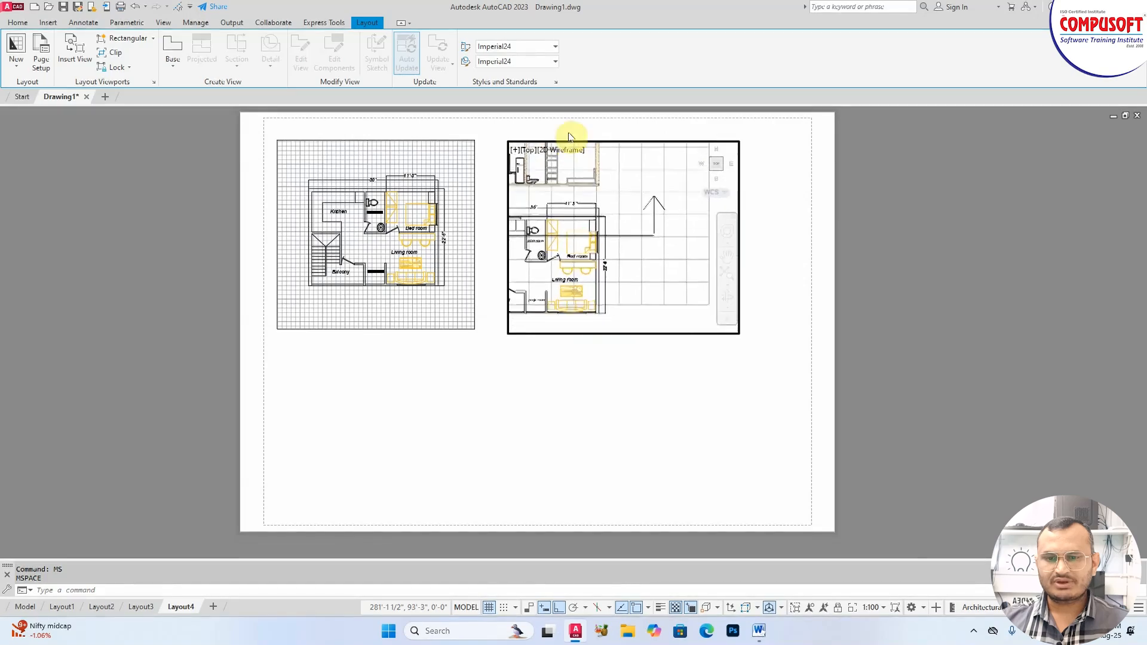
middle_click_drag(636, 117, 819, 185)
mouse_move(588, 240)
middle_mouse_down()
mouse_move(595, 168)
mouse_move(607, 199)
middle_mouse_up()
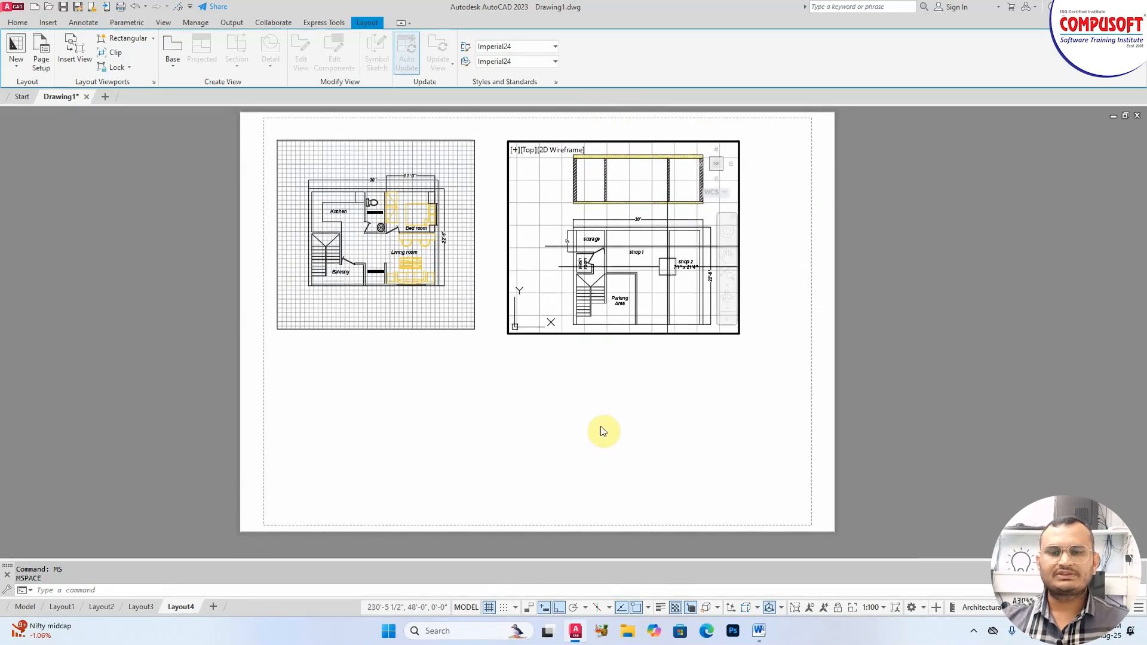
mouse_move(662, 236)
middle_mouse_down()
mouse_move(636, 248)
mouse_move(654, 241)
middle_mouse_up()
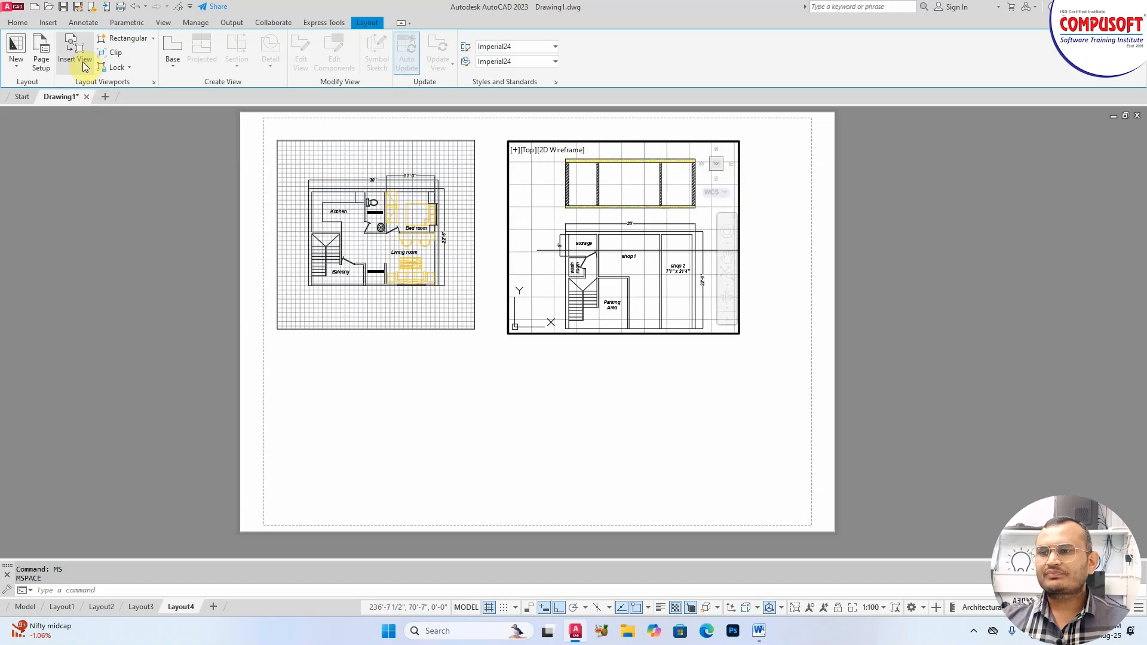
left_click(122, 68)
left_click(120, 107)
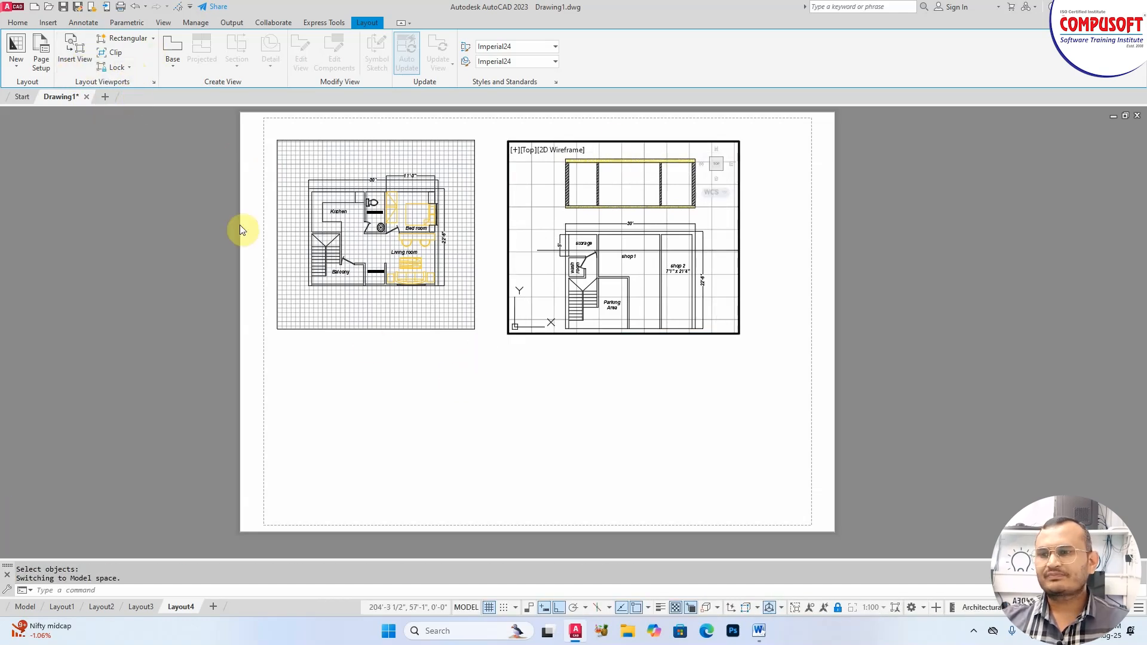
- Create a third rectangular viewport on the Layout4 sheet below the first floor plan viewport, about the same width
left_click(124, 37)
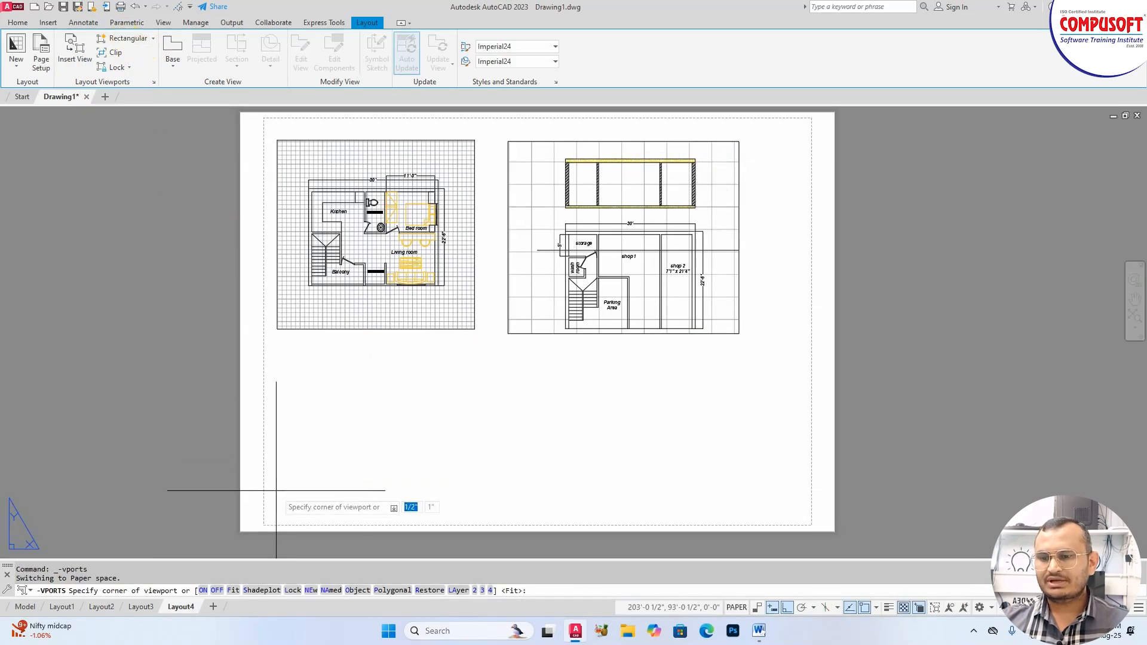
left_click(269, 523)
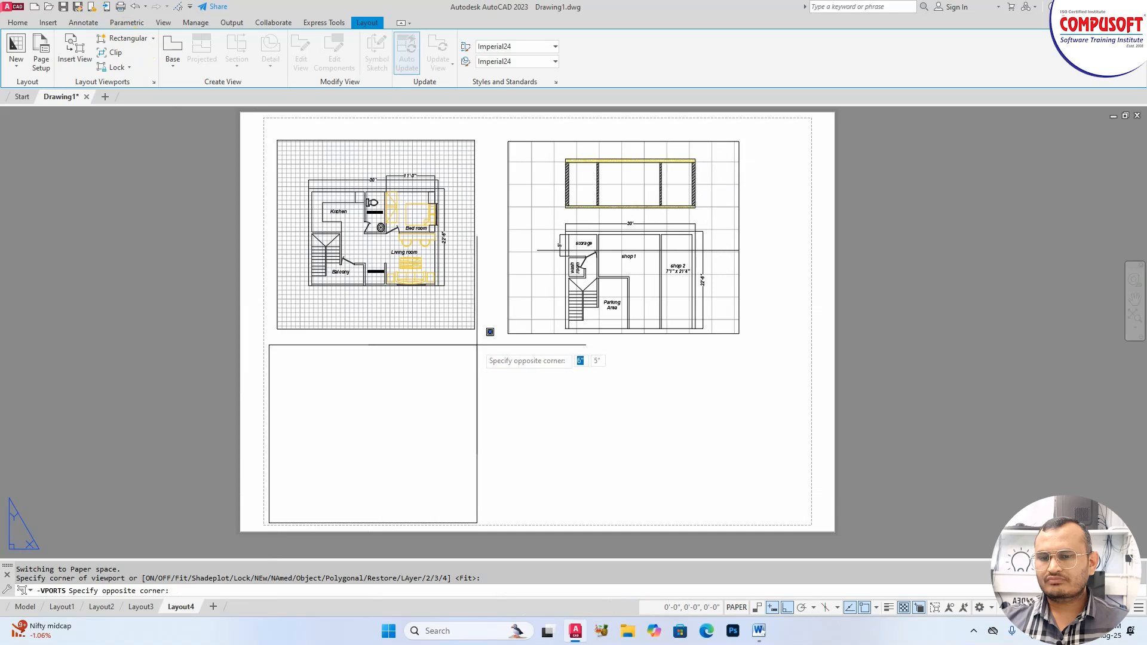
left_click(476, 345)
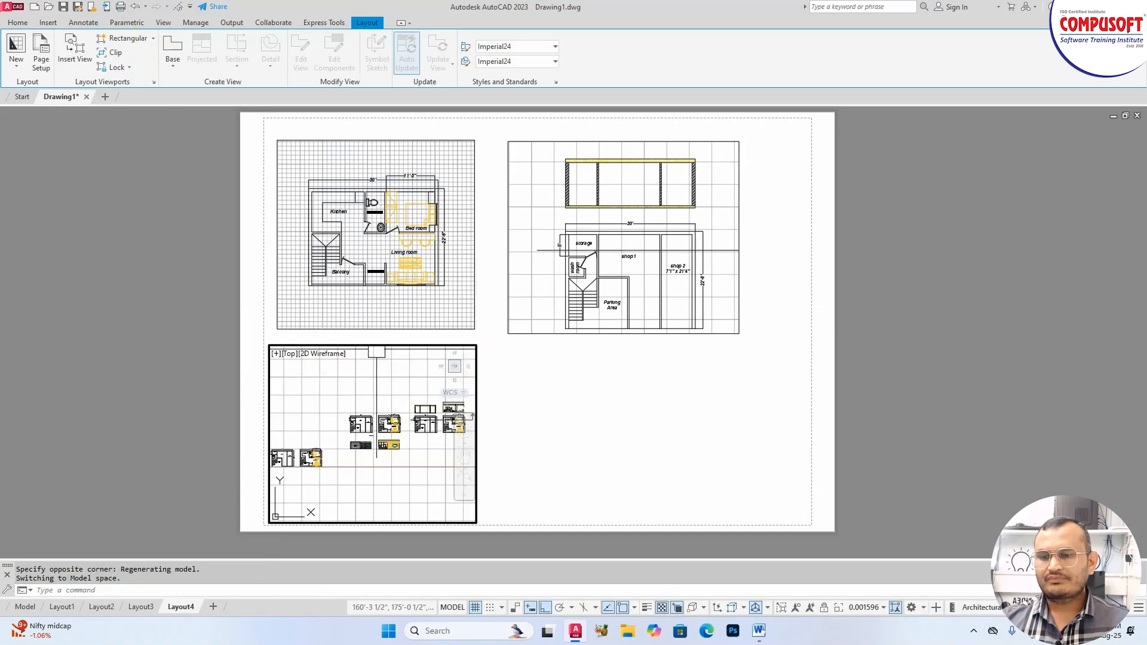
key("Escape")
key("Escape")
- Return to paper space and set the third viewport's scale to 1:50
type("p")
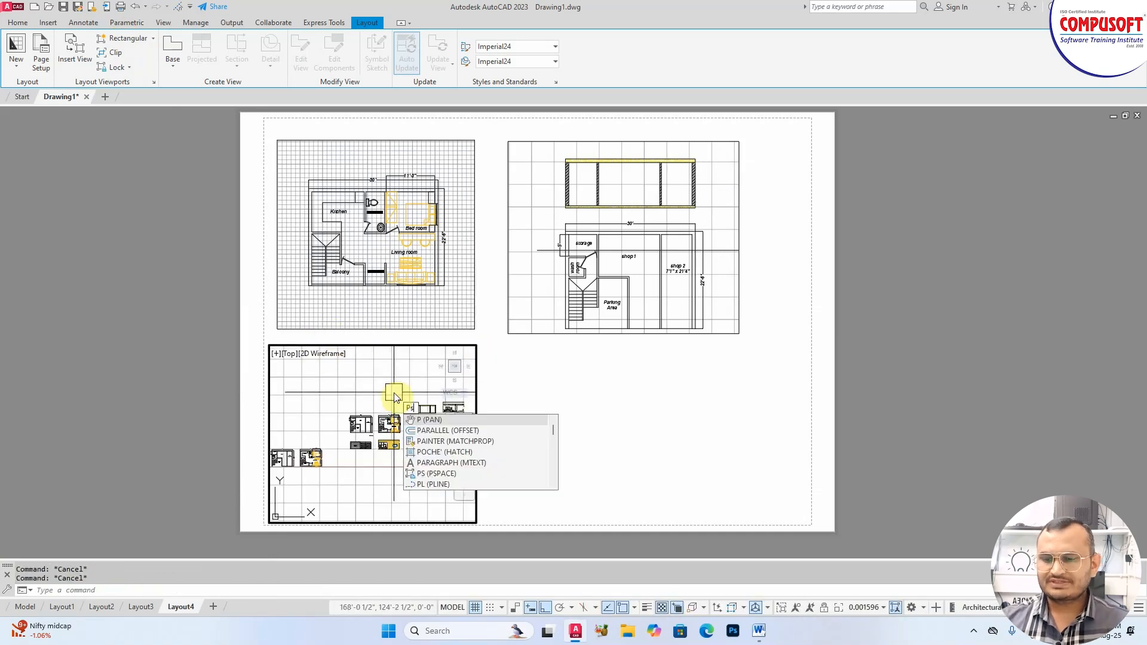
type("s")
key("Return")
left_click(402, 345)
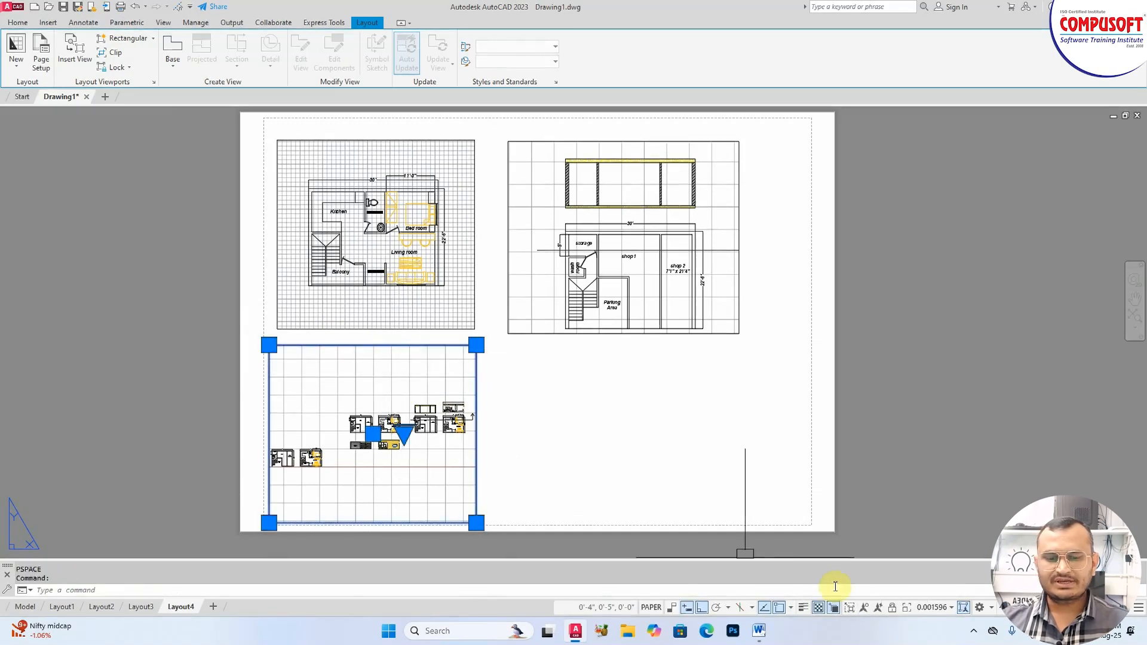
left_click(951, 607)
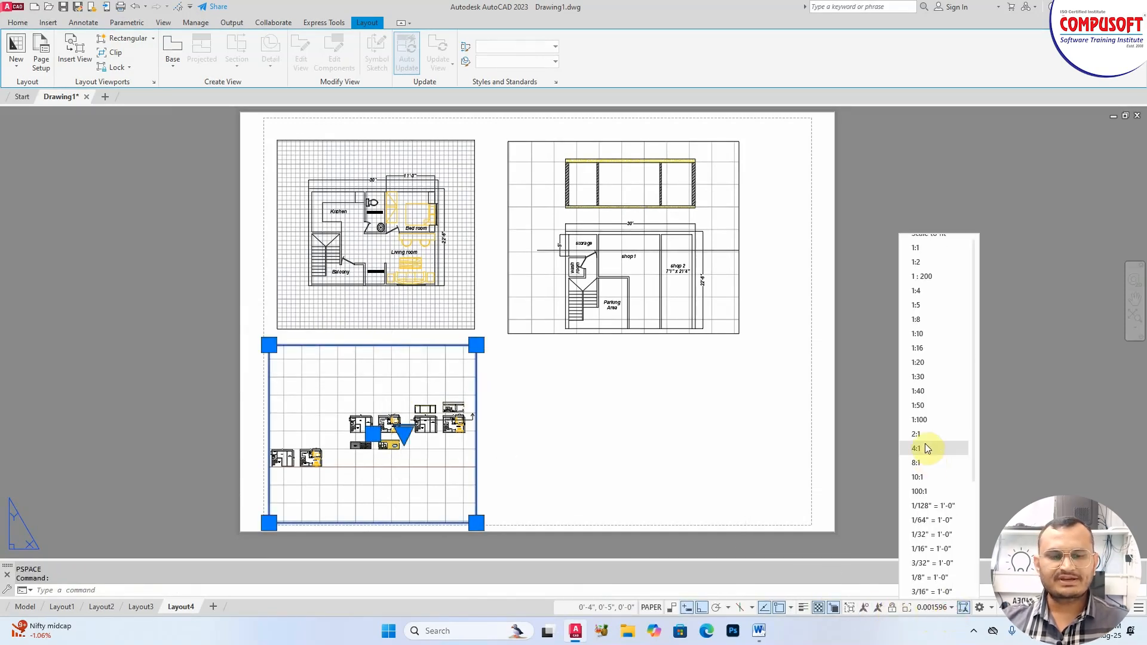
left_click(924, 406)
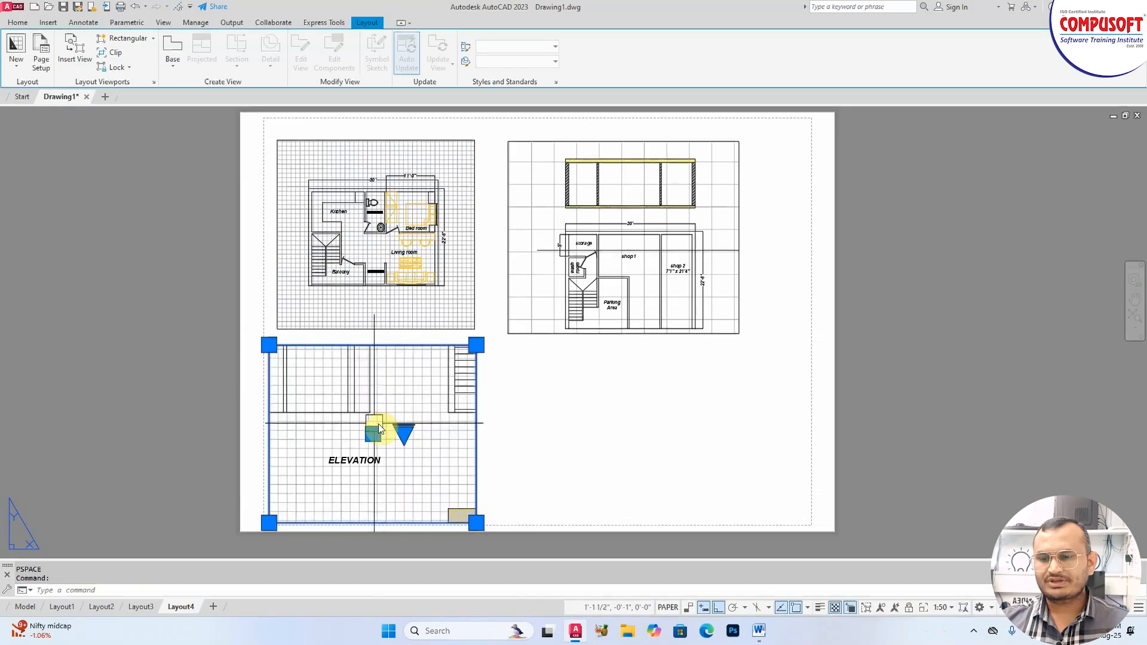
- Activate model space in the third viewport and bring the shop floor plan with the parking area into it
type("ms")
key("Return")
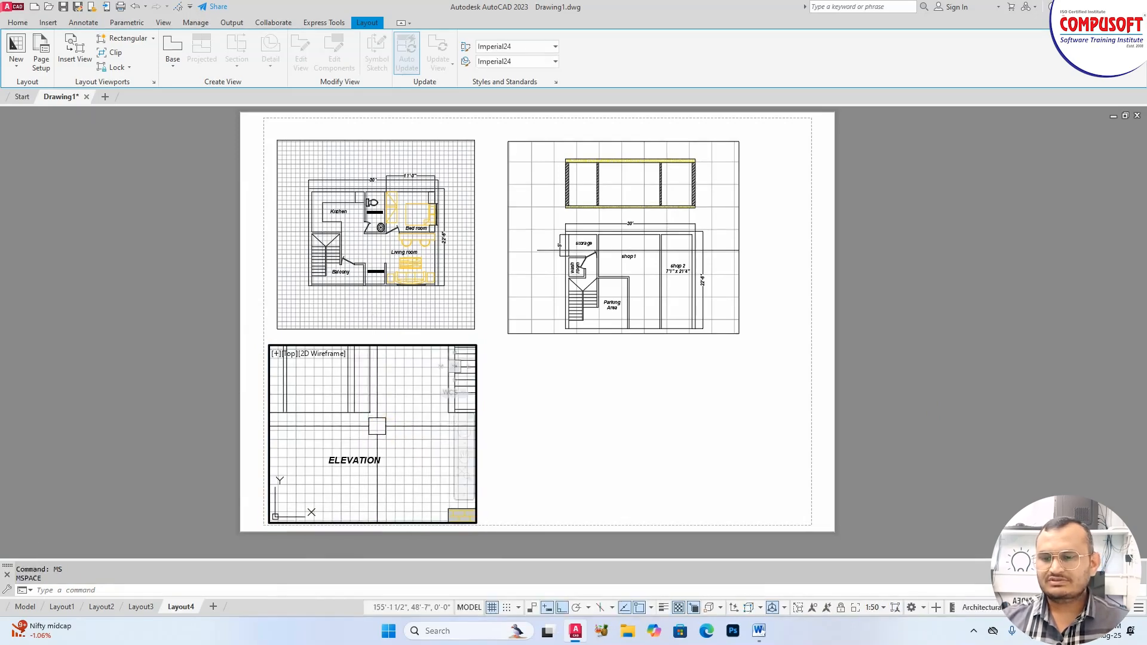
middle_click_drag(355, 428, 154, 426)
middle_click_drag(382, 409, 428, 496)
middle_click_drag(386, 418, 395, 448)
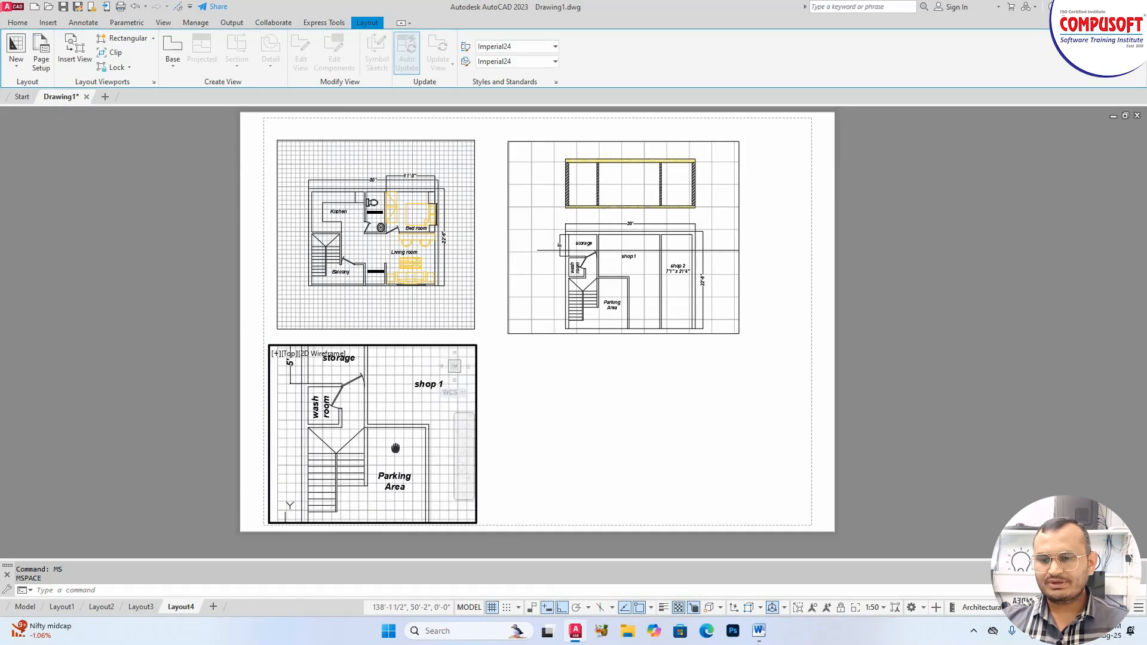
- Try the 1:40 scale on the third viewport, settle on 1:100 and centre the shop floor plan
left_click(880, 607)
left_click(867, 392)
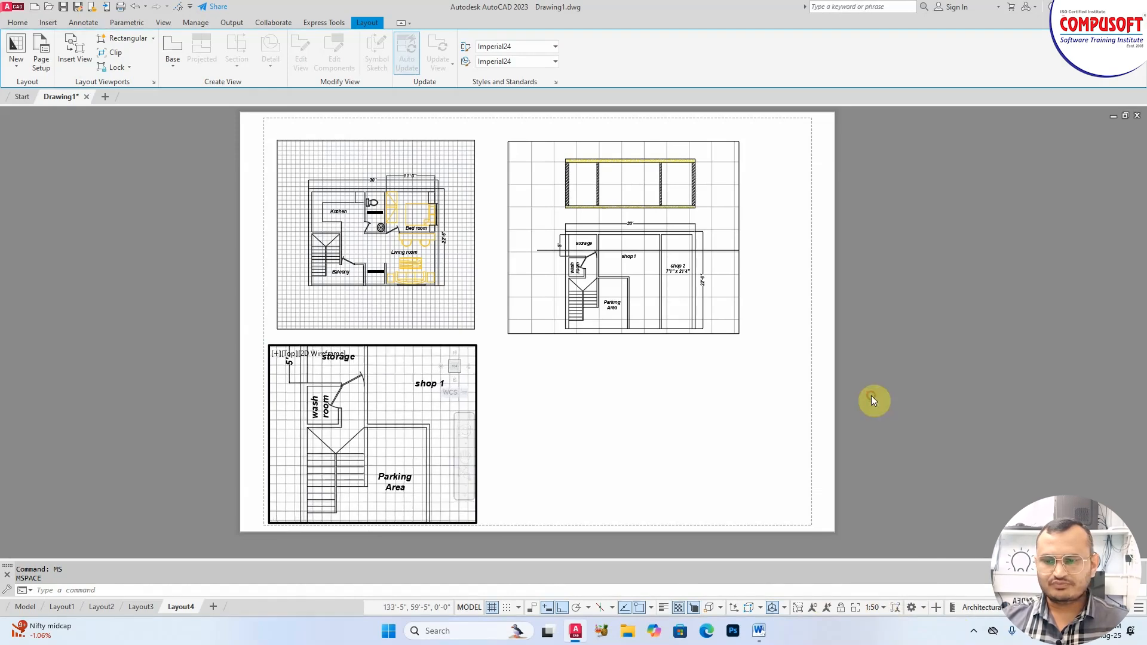
left_click(882, 608)
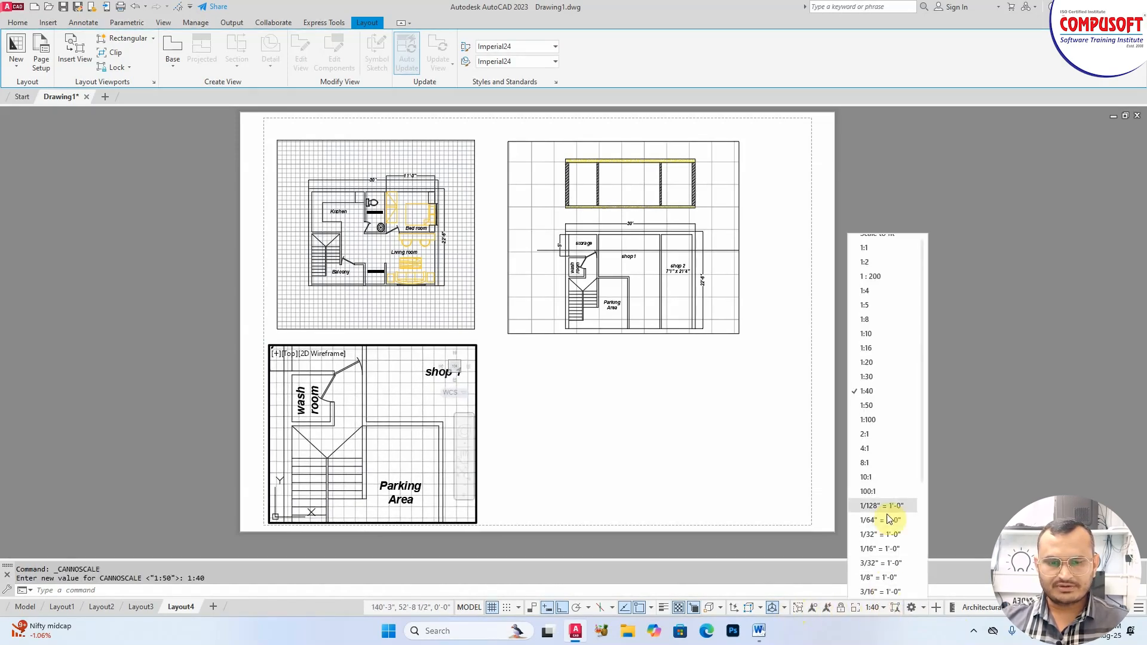
left_click(888, 424)
middle_click_drag(433, 448, 399, 449)
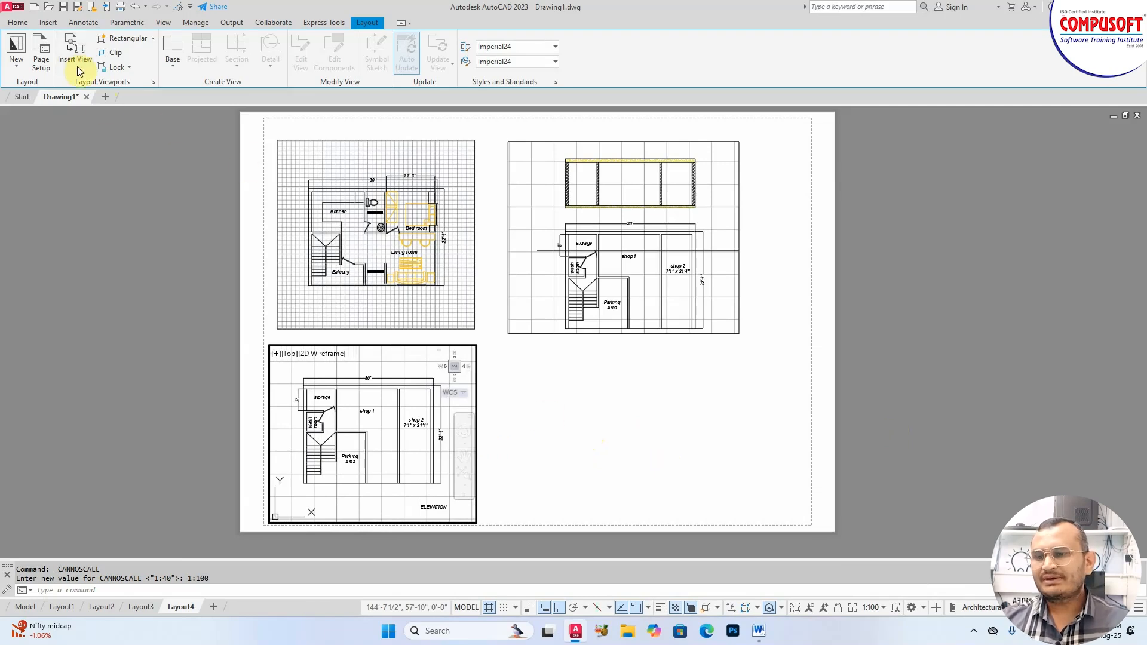
- Lock the view of the third viewport and test the lock by zooming inside it
left_click(125, 67)
left_click(122, 85)
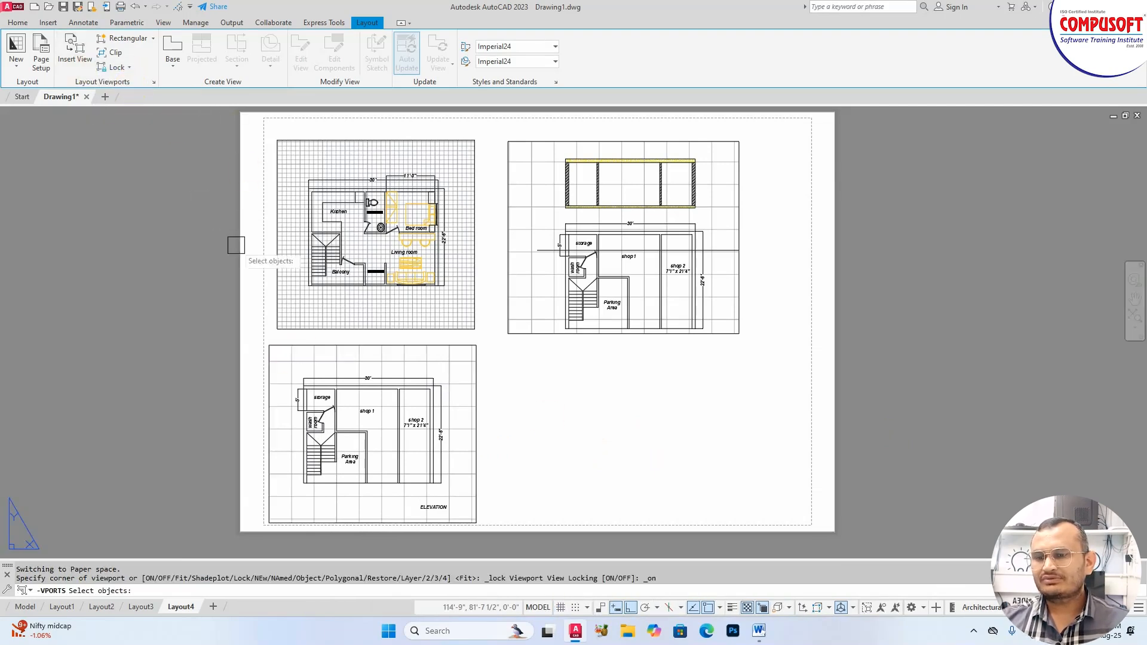
left_click(286, 346)
key("Return")
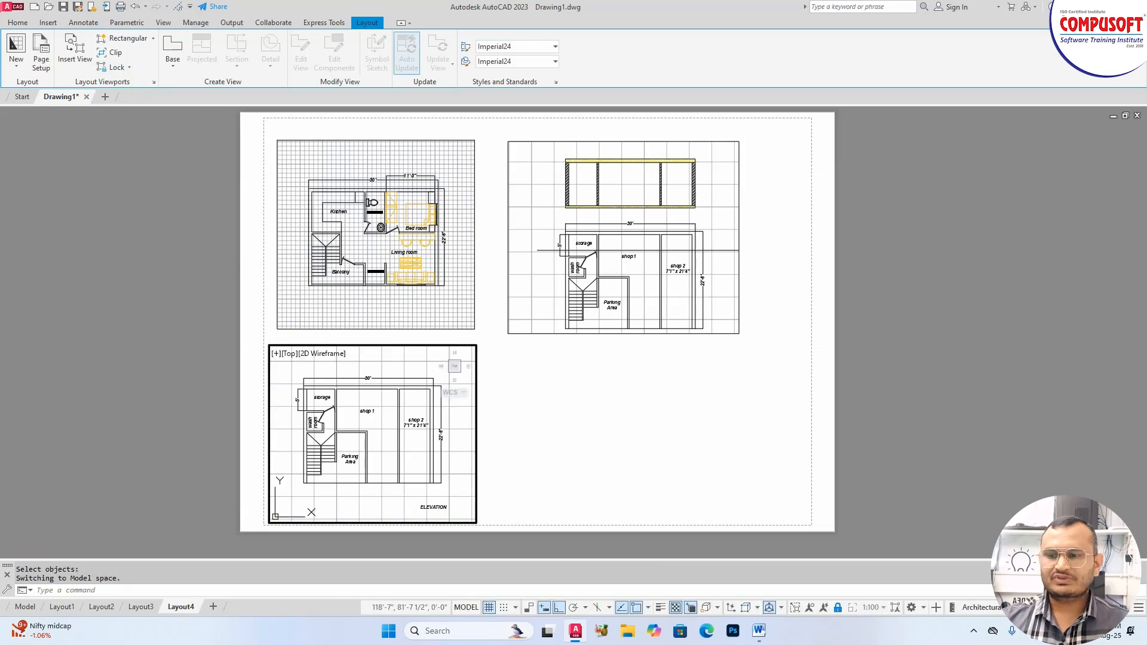
scroll(371, 375, "down", 2)
scroll(376, 377, "up", 2)
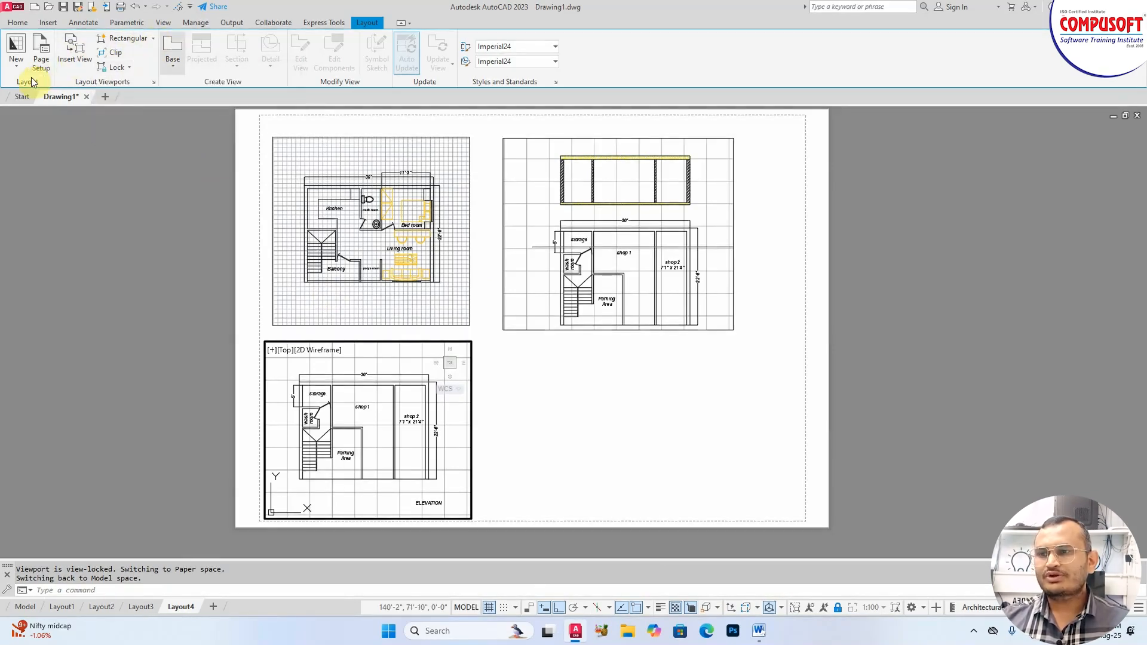
- Create a fourth rectangular viewport below the second one on the Layout4 sheet and make it the active viewport
left_click(127, 38)
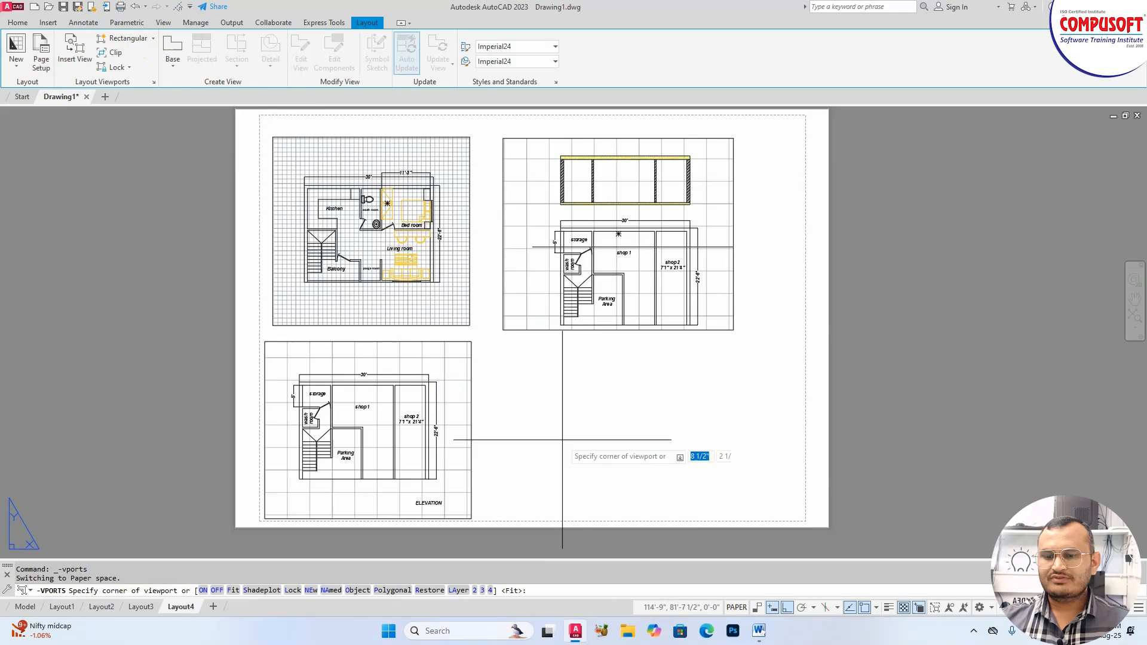
left_click(513, 511)
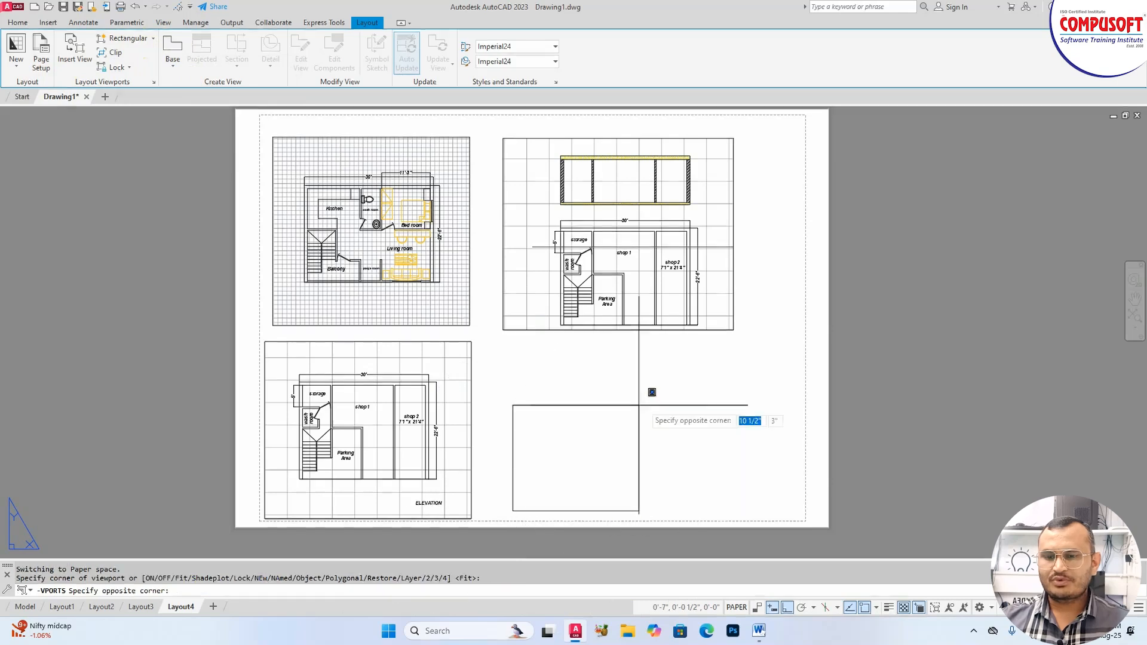
left_click(736, 357)
double_click(730, 258)
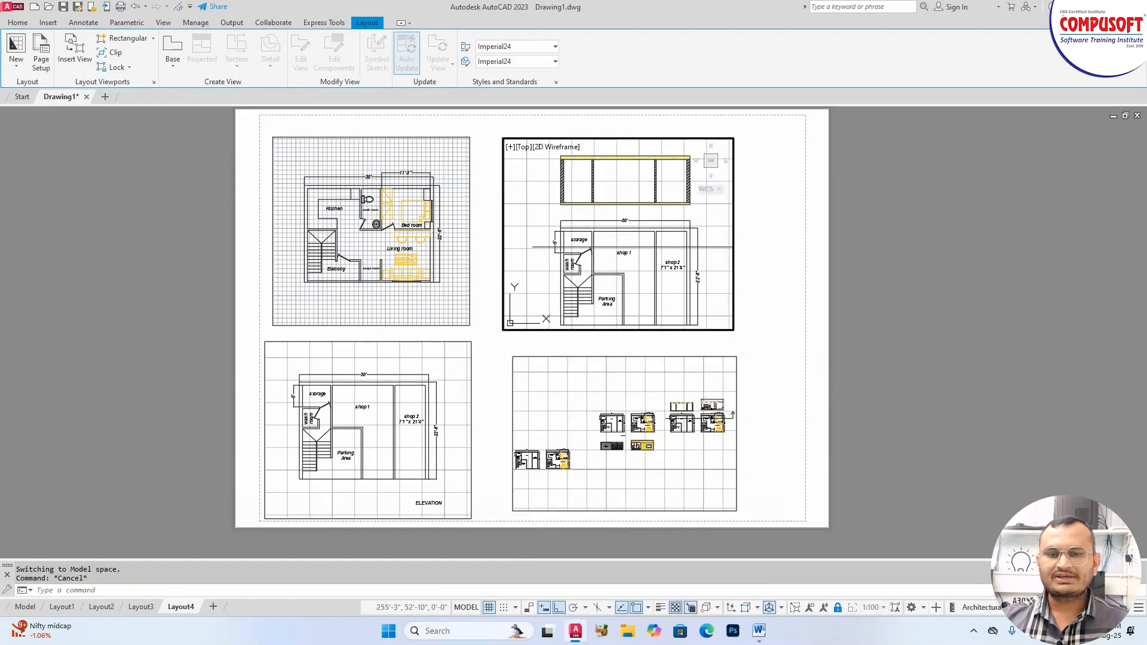
left_click(728, 197)
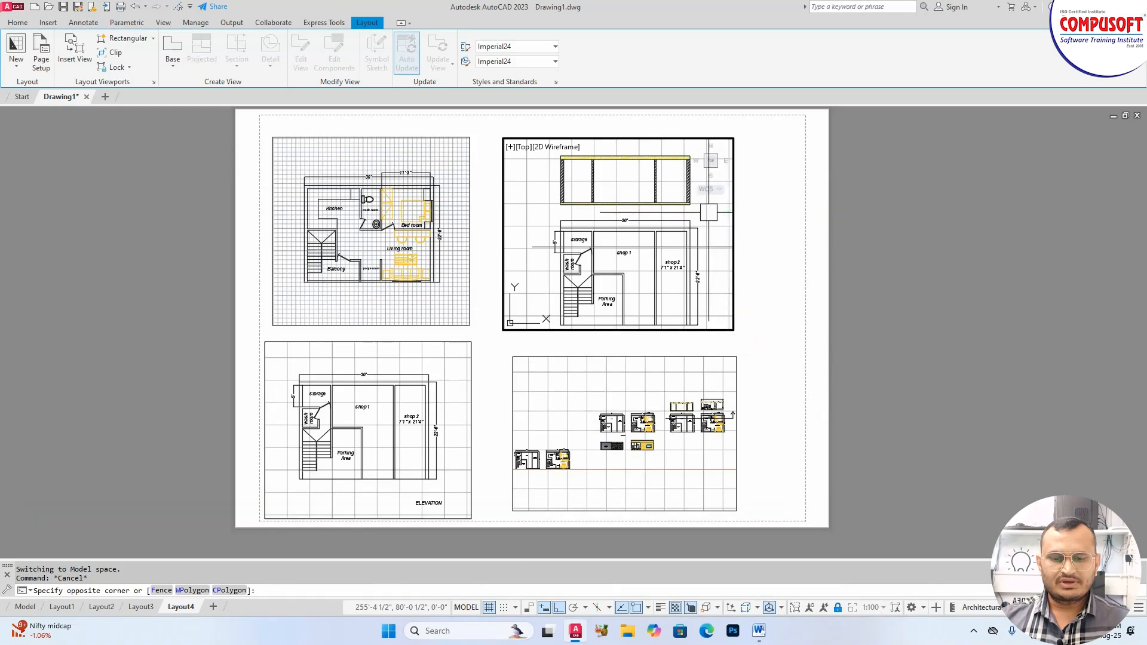
left_click(695, 366)
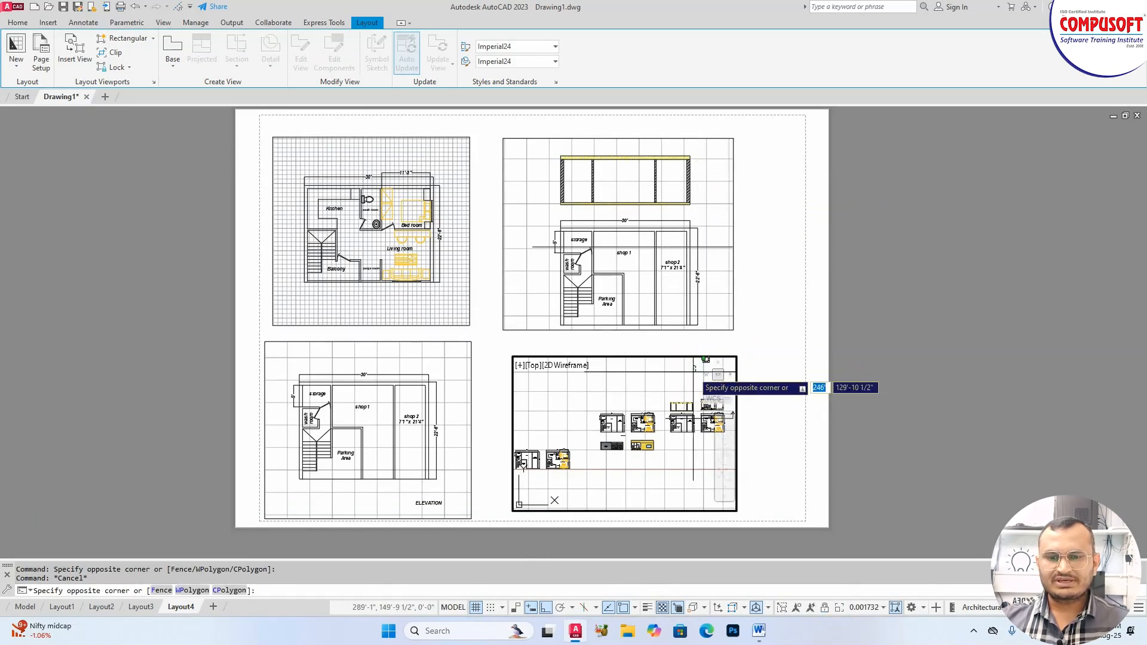
left_click(678, 372)
- Return to paper space and set the fourth viewport's scale to 1:100
type("p")
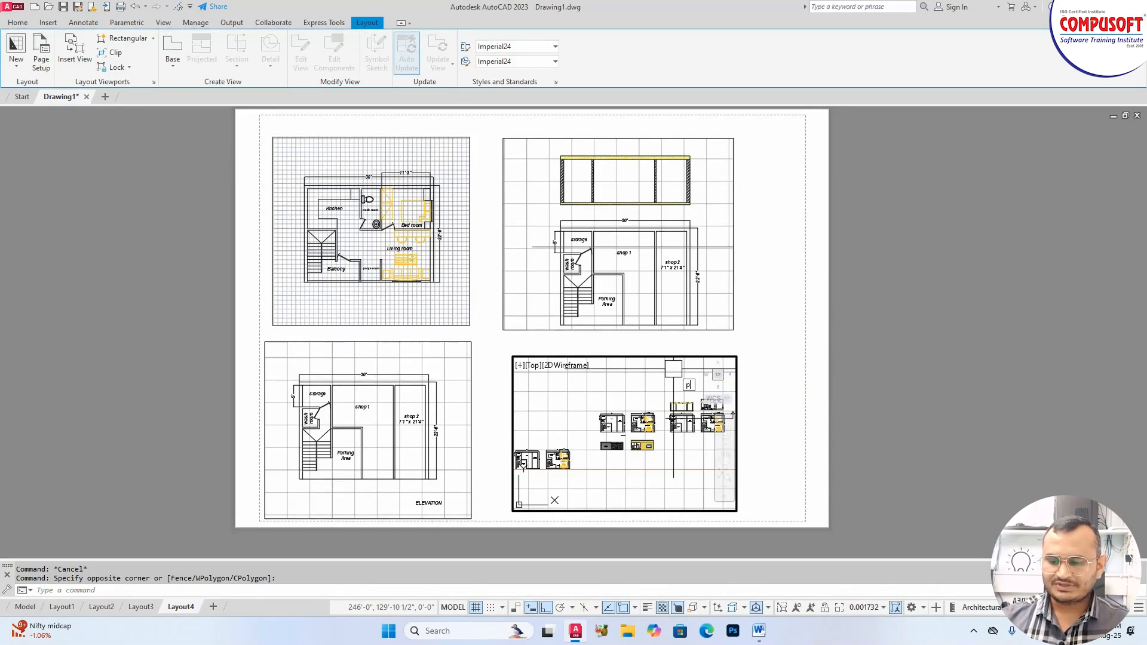
type("s")
key("Return")
left_click(673, 358)
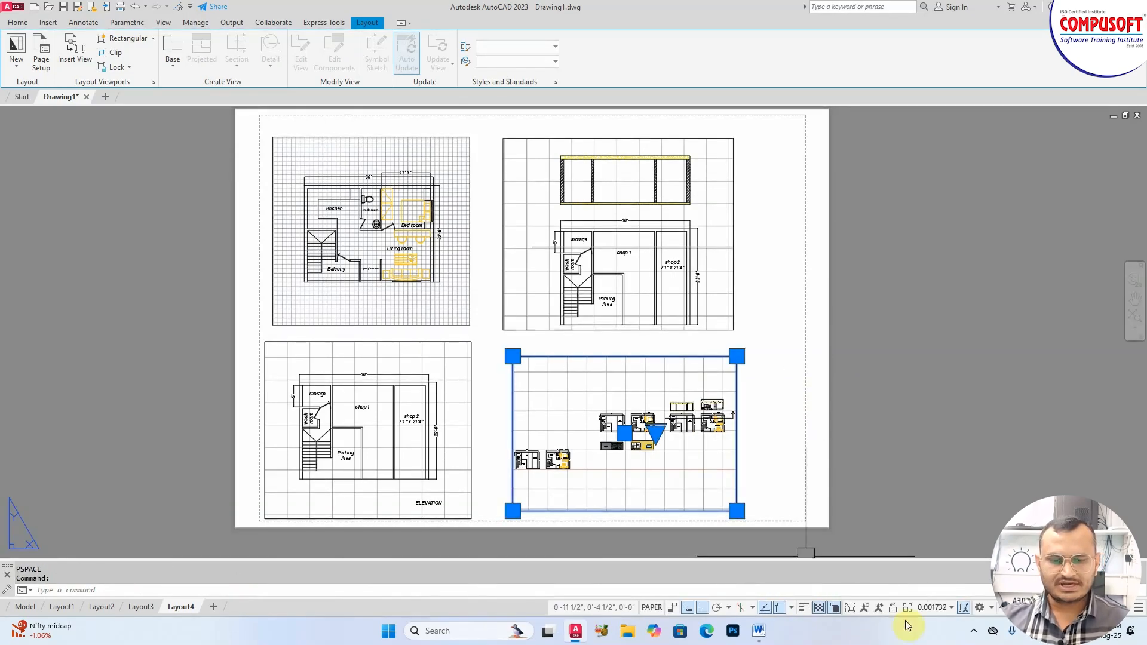
left_click(951, 608)
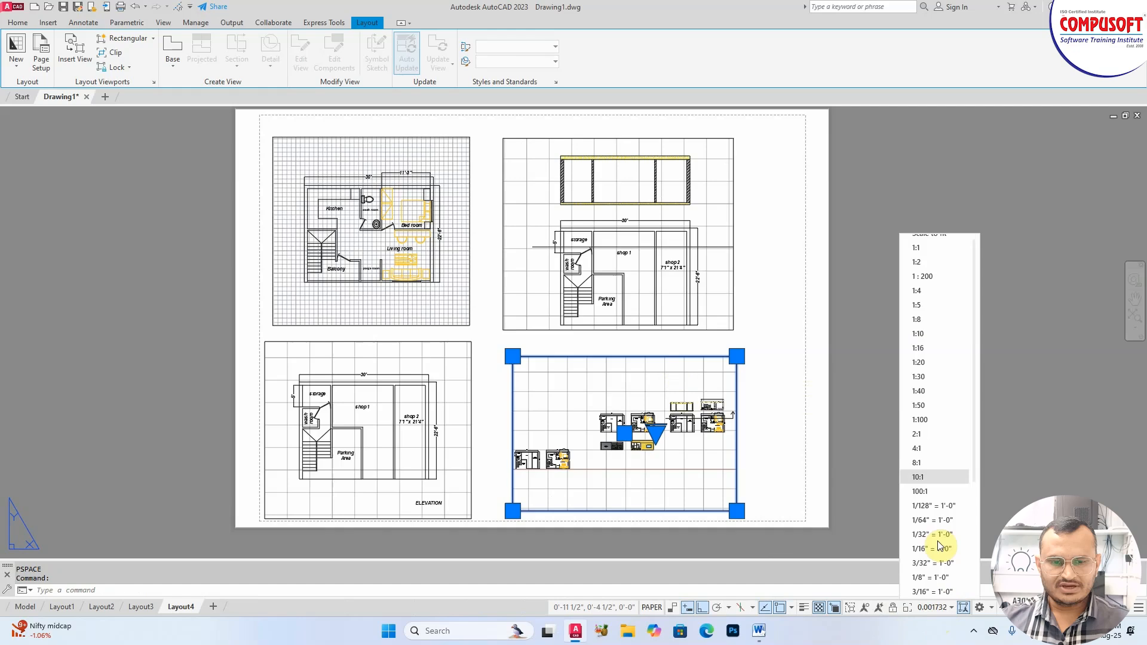
left_click(931, 448)
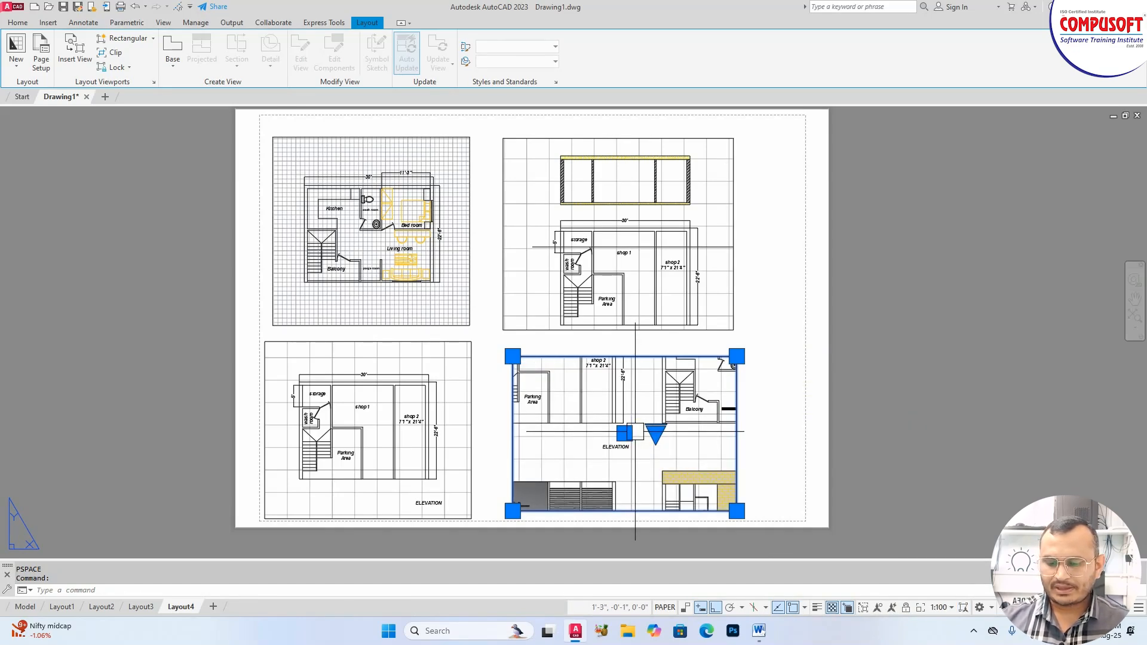
- Activate model space in the fourth viewport and frame the furnished floor plan together with the section above it
key("Return")
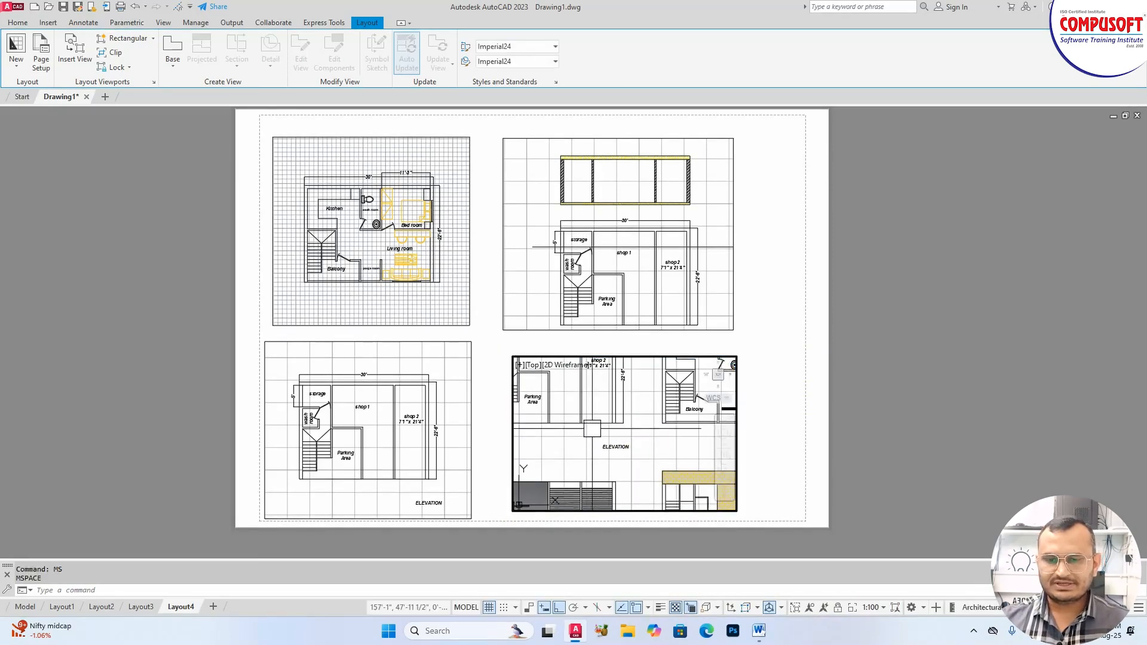
middle_click_drag(538, 375, 507, 345)
mouse_move(655, 423)
middle_mouse_down()
mouse_move(592, 418)
mouse_move(567, 436)
mouse_move(633, 456)
mouse_move(716, 449)
middle_mouse_up()
scroll(571, 439, "down", 2)
middle_click_drag(565, 399, 706, 459)
mouse_move(619, 436)
middle_mouse_down()
mouse_move(576, 446)
mouse_move(538, 382)
middle_mouse_up()
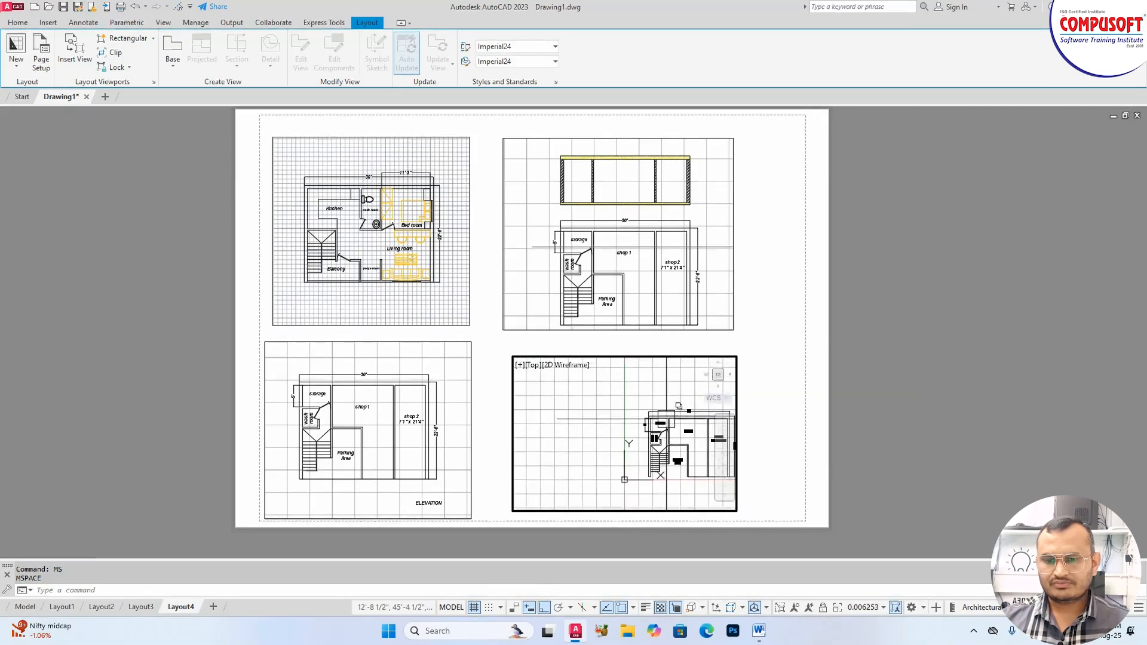
middle_click_drag(708, 418, 533, 406)
scroll(578, 445, "up", 2)
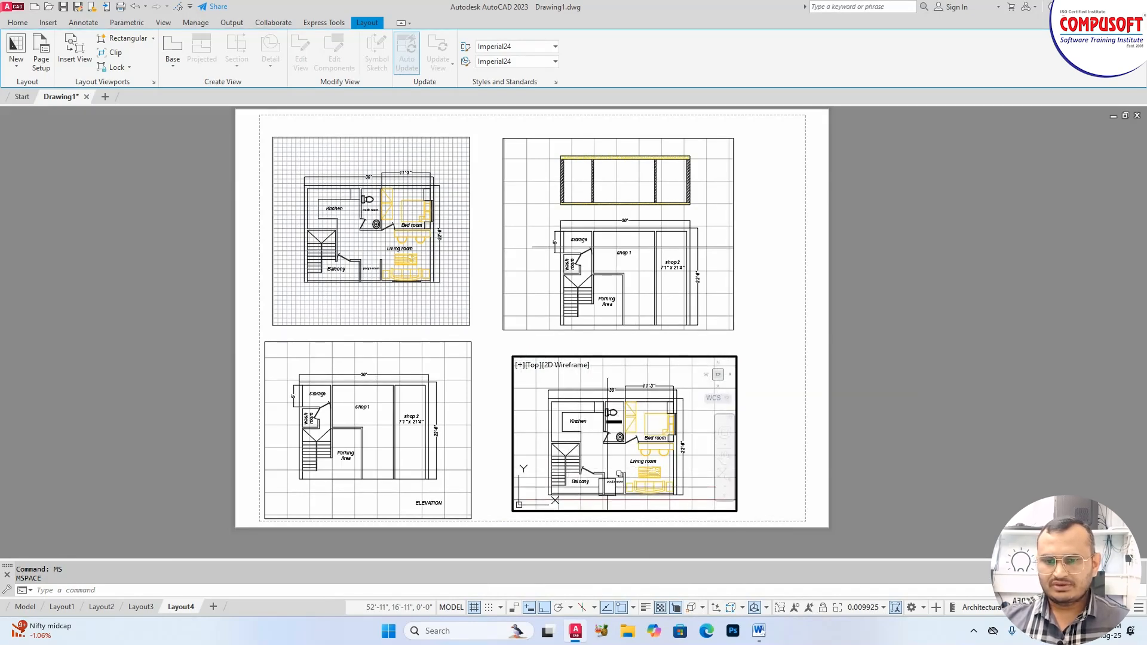
scroll(612, 432, "down", 5)
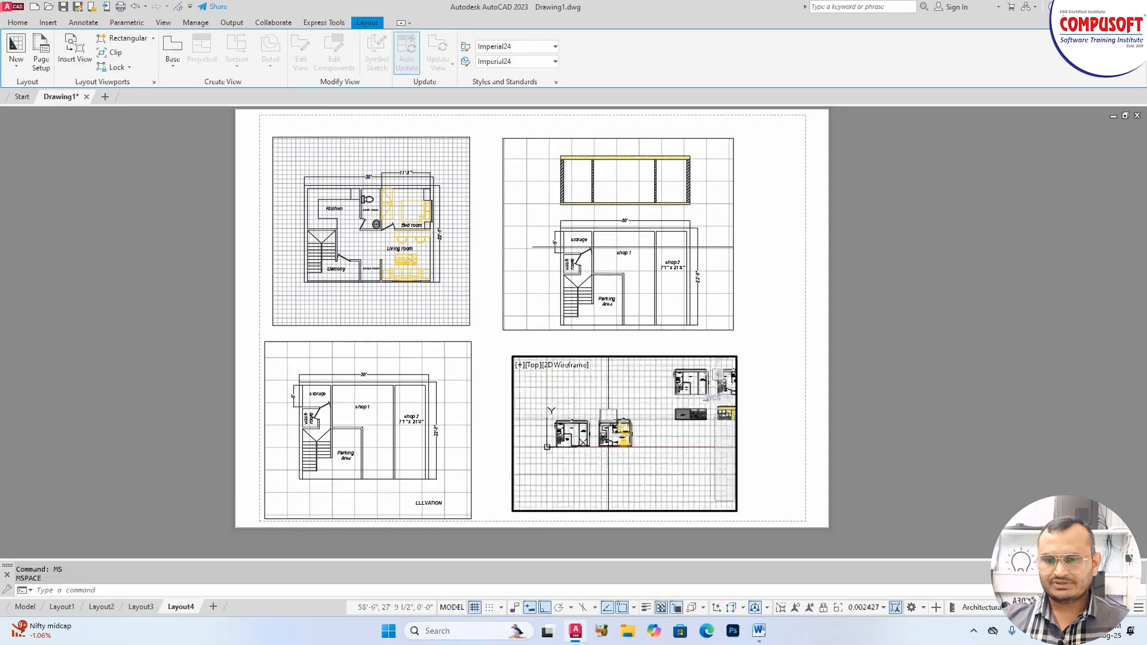
scroll(608, 416, "down", 2)
middle_click_drag(710, 422, 586, 429)
scroll(597, 404, "up", 4)
scroll(596, 405, "up", 2)
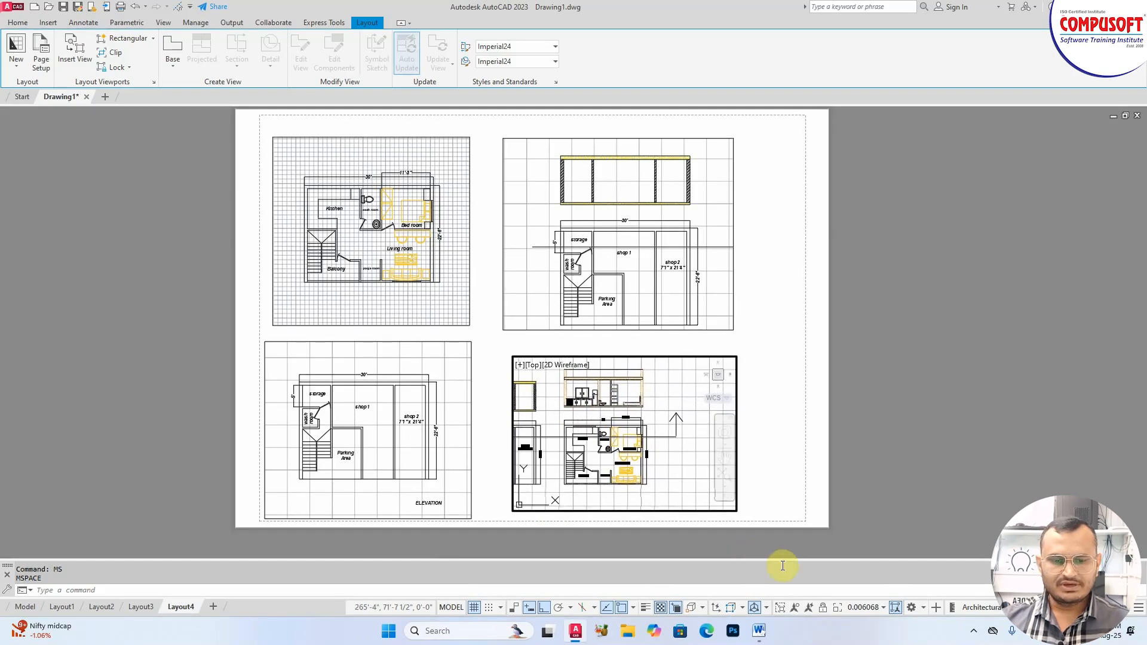
- Set the fourth viewport's scale to 1:100 and centre the furnished floor plan and its section in it
left_click(885, 609)
left_click(856, 419)
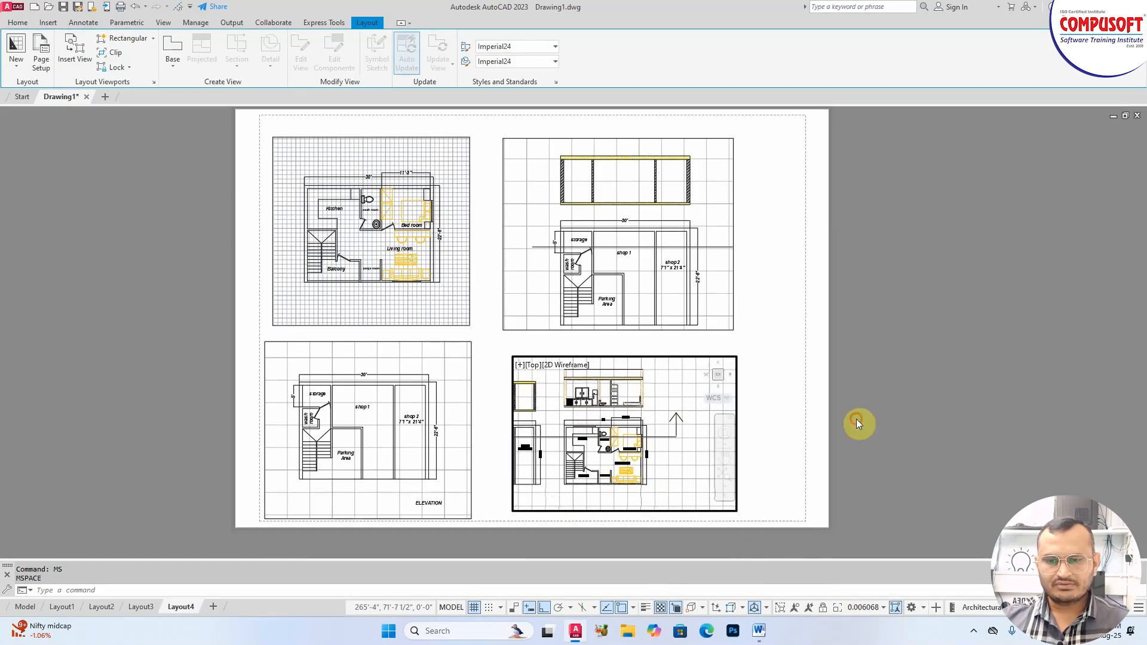
middle_click_drag(679, 422, 708, 417)
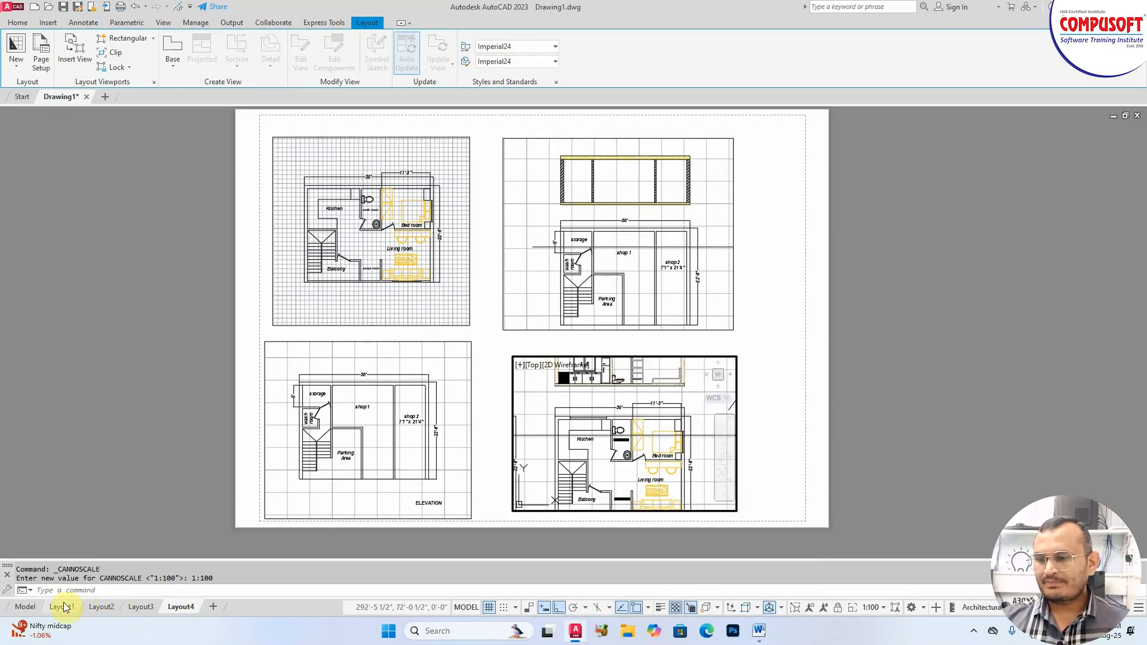
- In model space, move the furnished section above the rightmost floor plan straight down about 3'-3" toward the plan
left_click(25, 606)
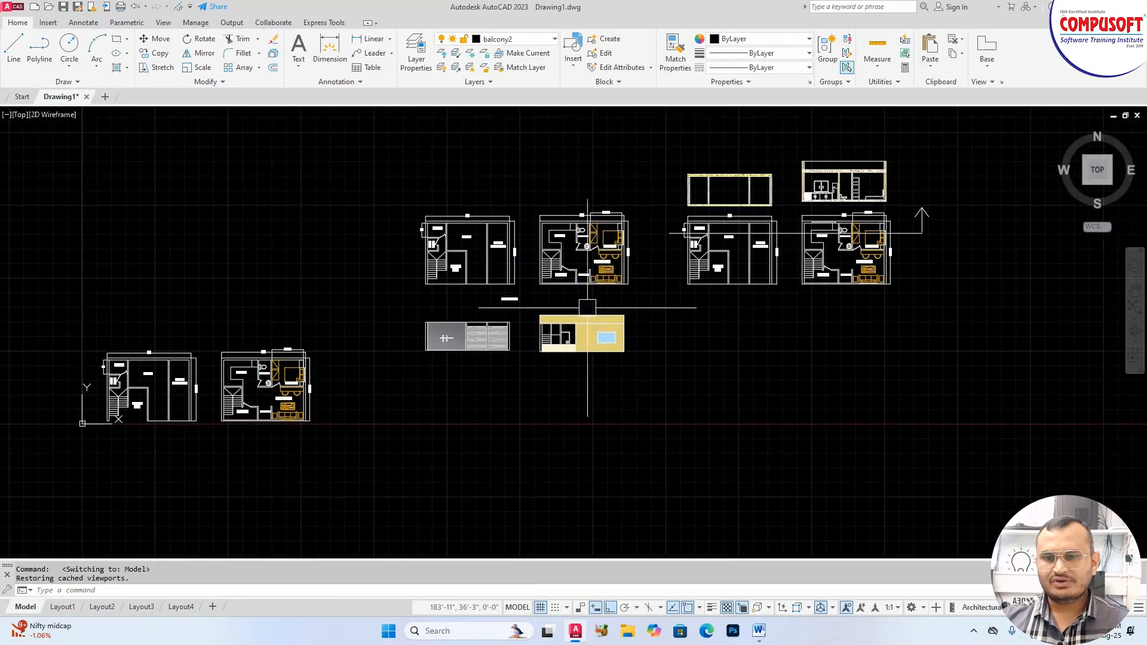
scroll(849, 206, "up", 4)
middle_click_drag(849, 209, 734, 270)
scroll(736, 274, "down", 2)
type("m")
key("Return")
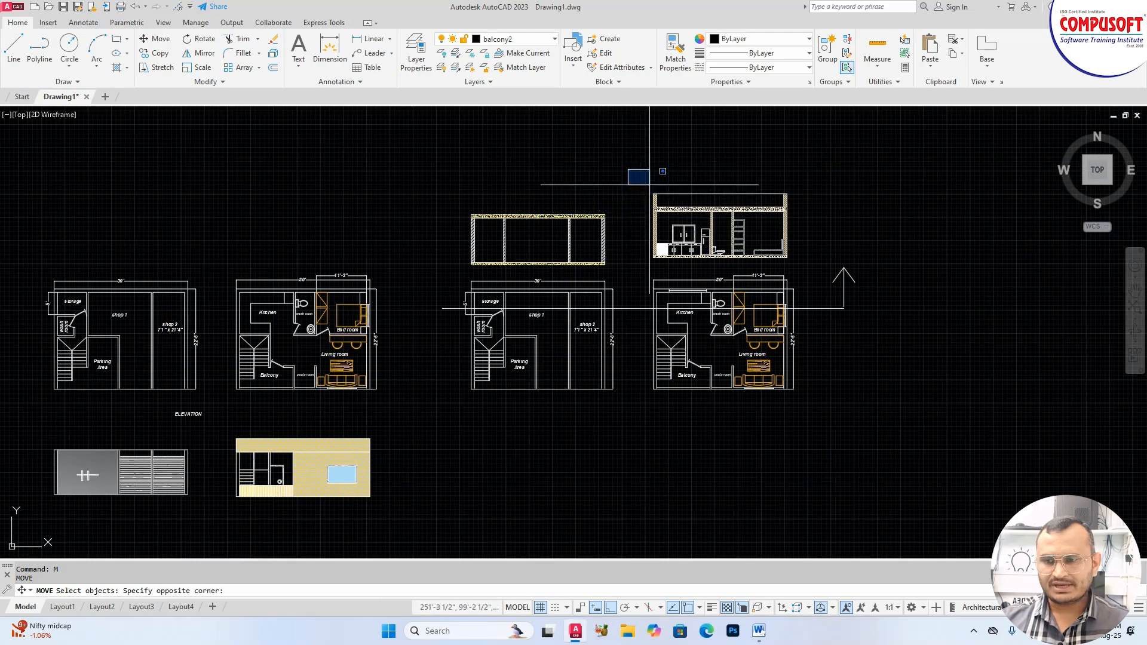
left_click(628, 170)
left_click(840, 276)
scroll(842, 251, "up", 4)
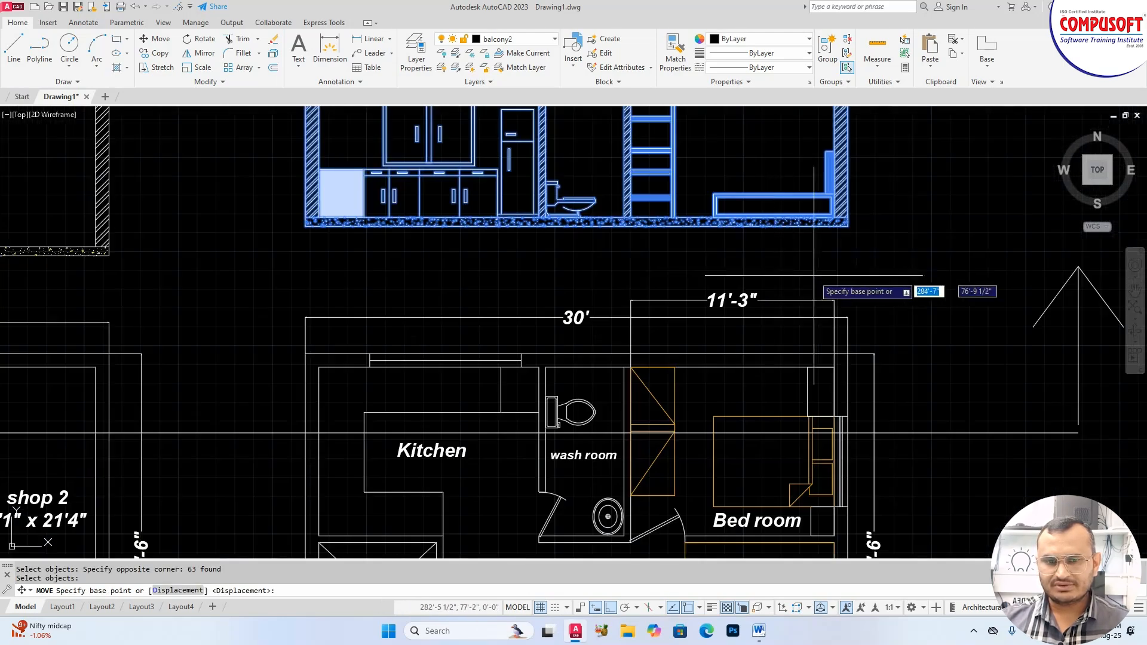
left_click(850, 234)
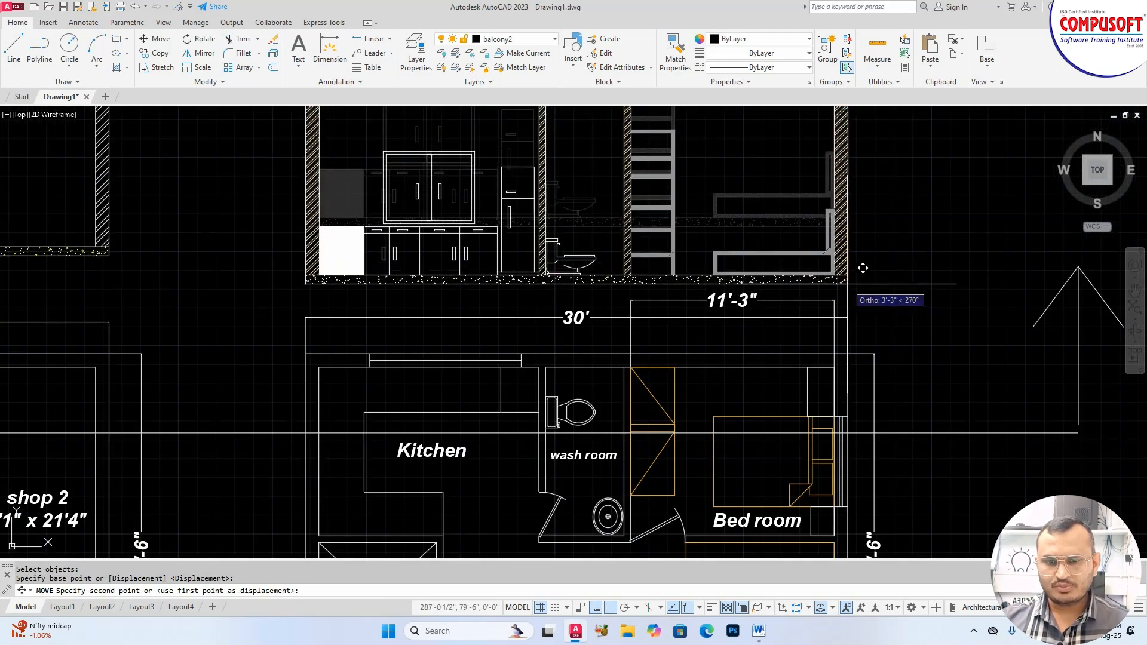
left_click(851, 282)
scroll(792, 380, "down", 5)
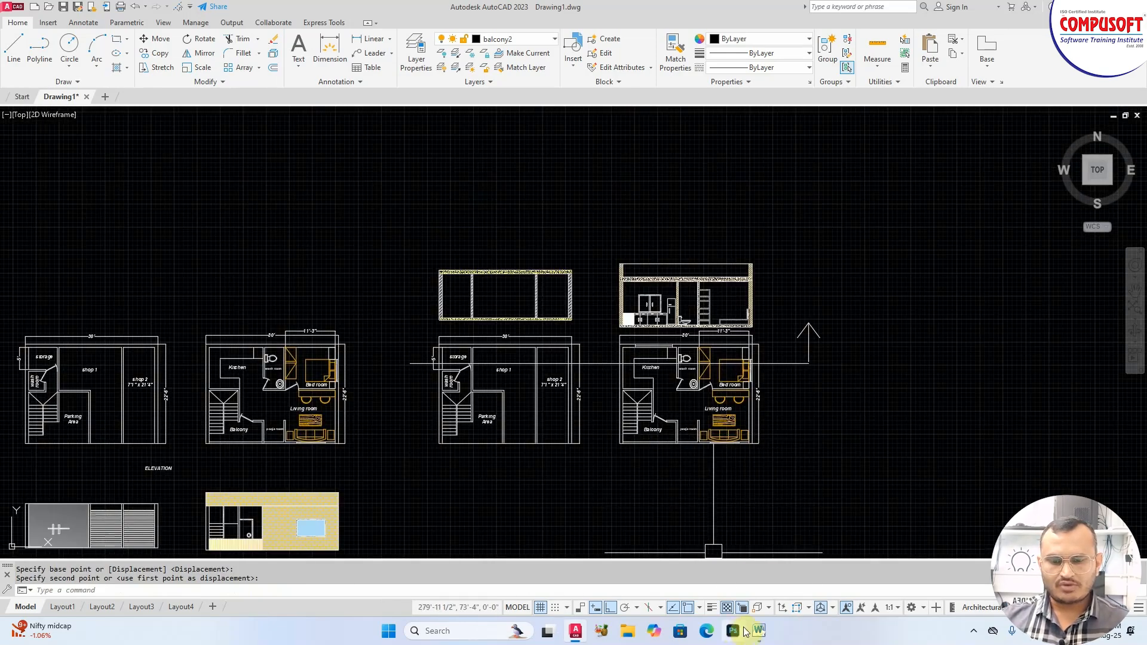
- Return to Layout4, reframe the plan and section in the fourth viewport, and set its scale back to 1:100
left_click(181, 607)
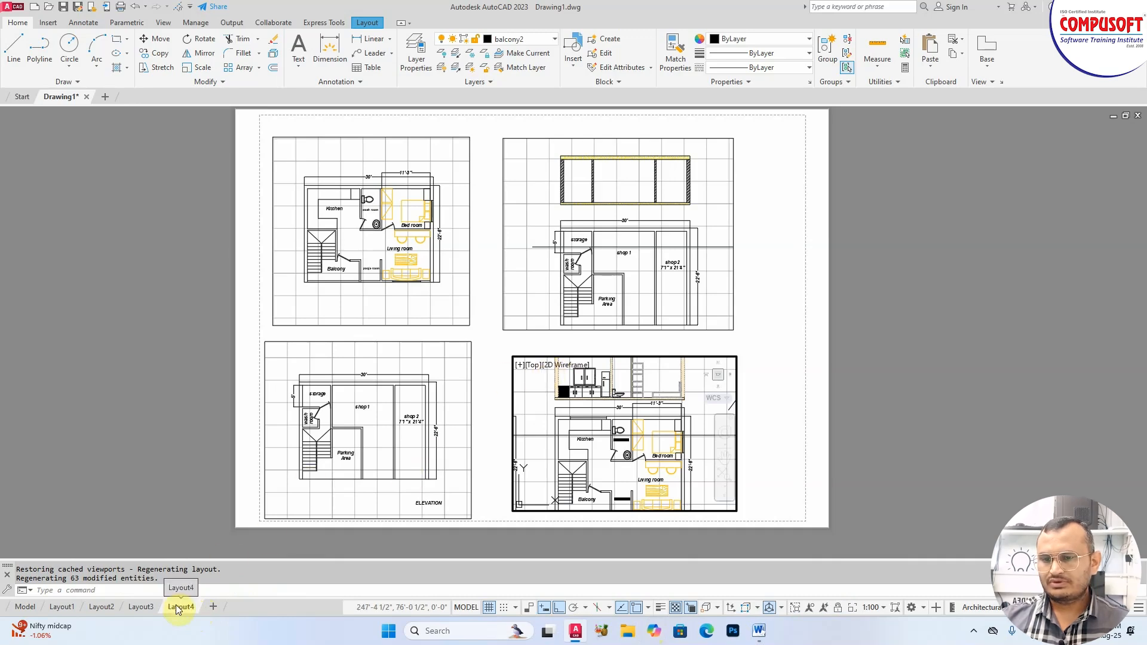
scroll(625, 398, "down", 5)
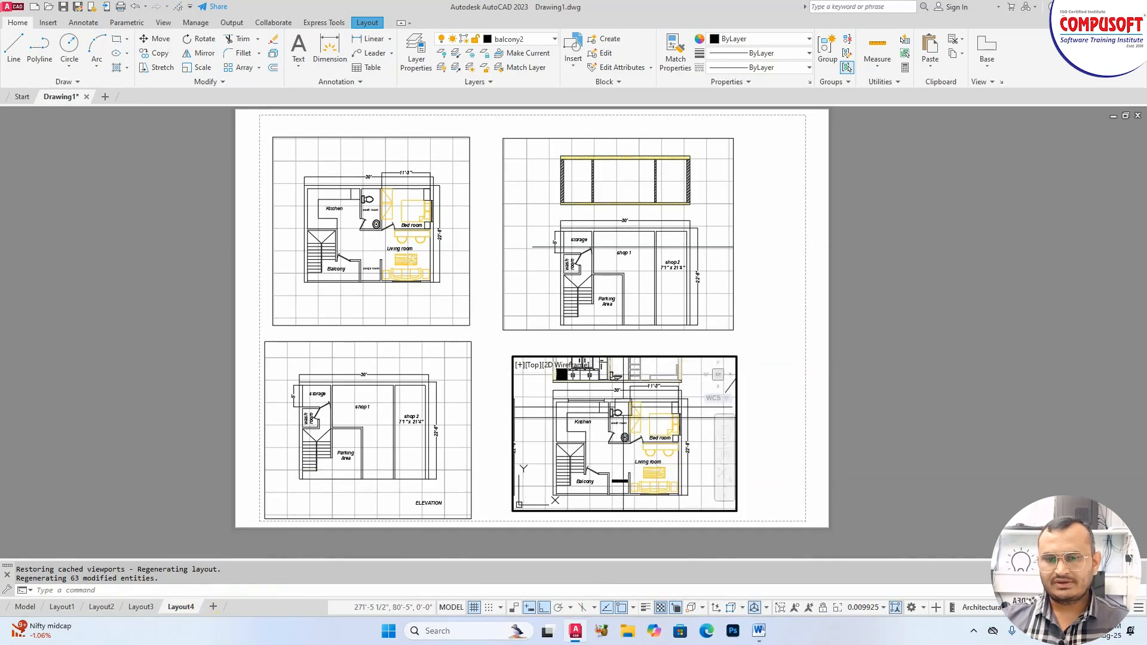
middle_click_drag(633, 430, 620, 455)
scroll(620, 456, "up", 3)
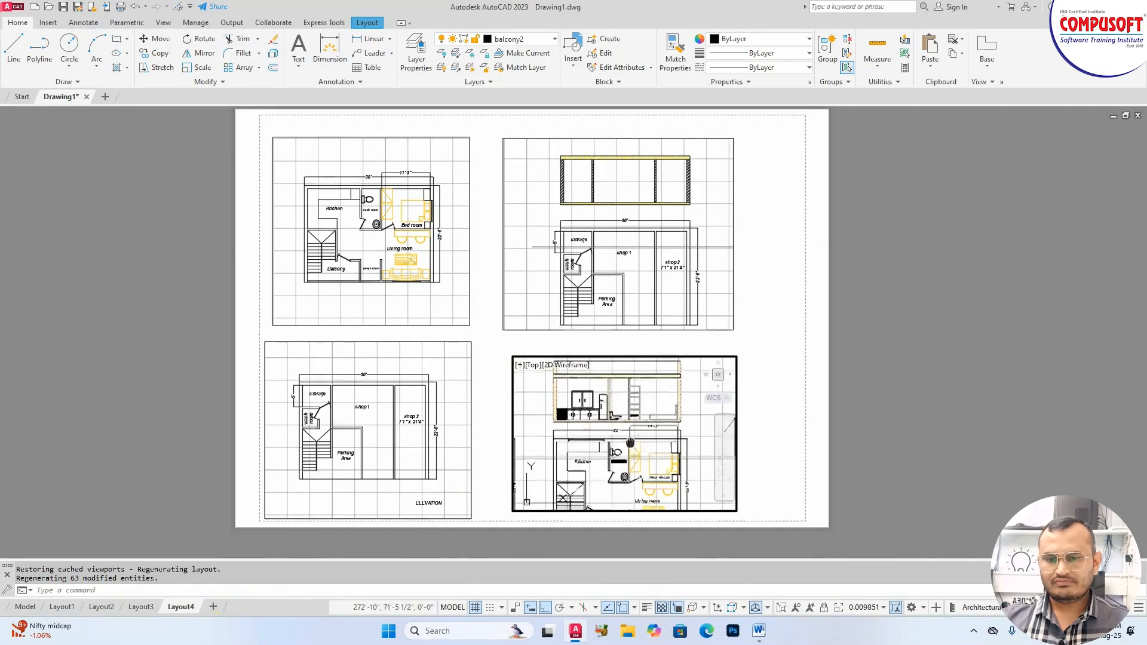
left_click(868, 609)
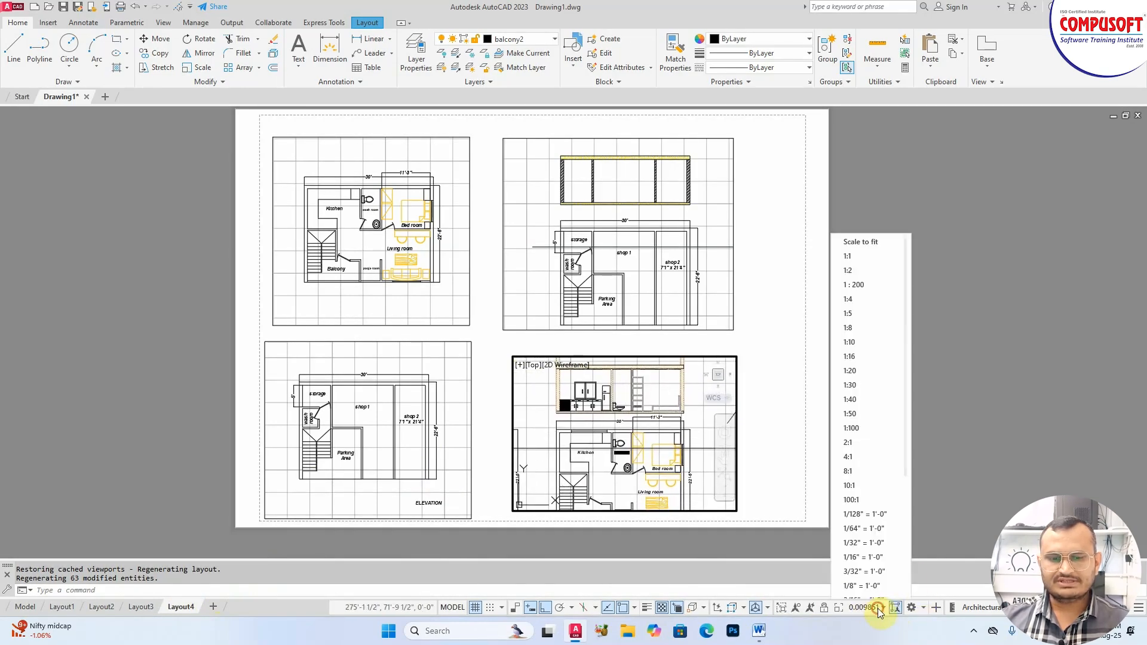
left_click(851, 419)
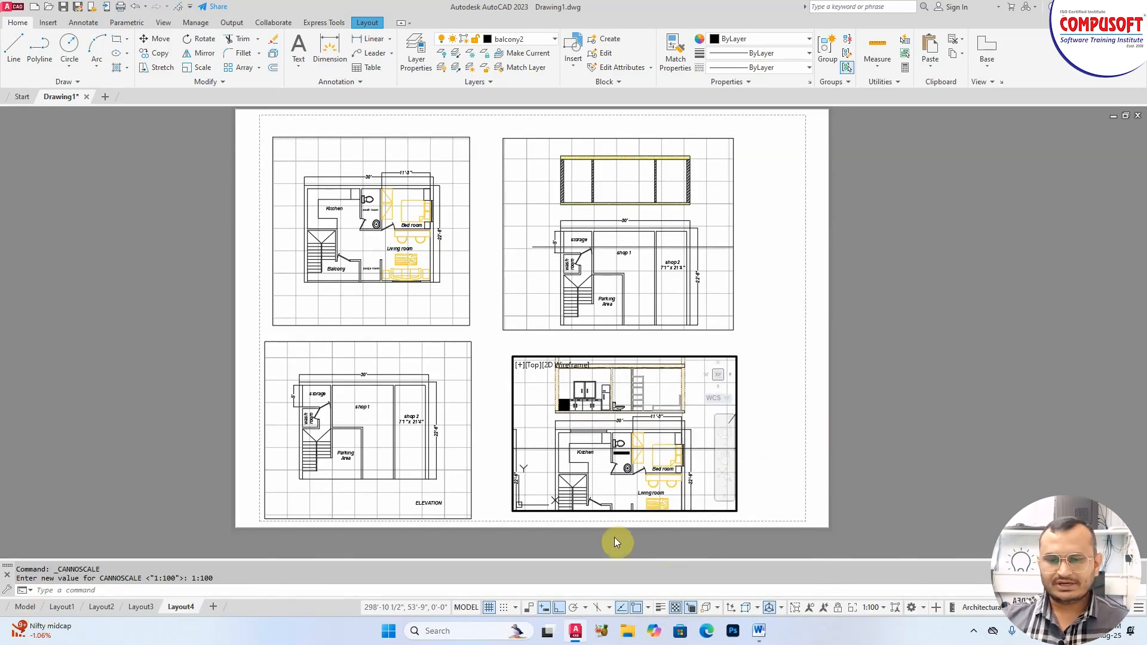
- In model space, lower the 11'-3" and 30' dimension lines above the rightmost floor plan so they sit closer to it
left_click(25, 606)
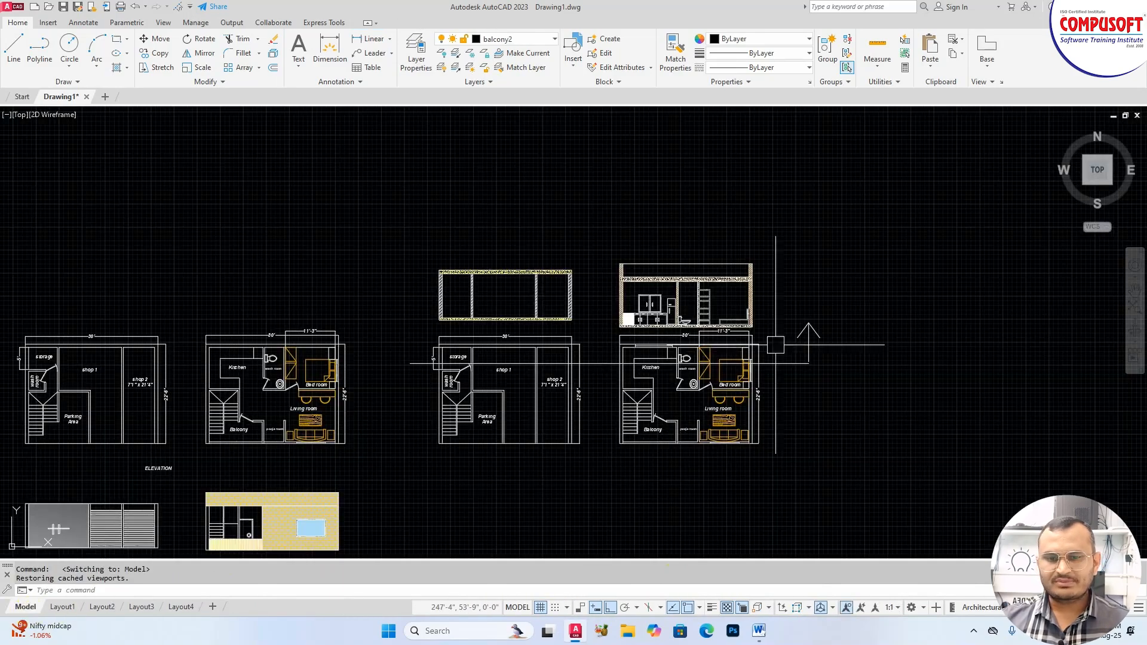
scroll(705, 328, "up", 5)
scroll(717, 335, "up", 6)
left_click(834, 315)
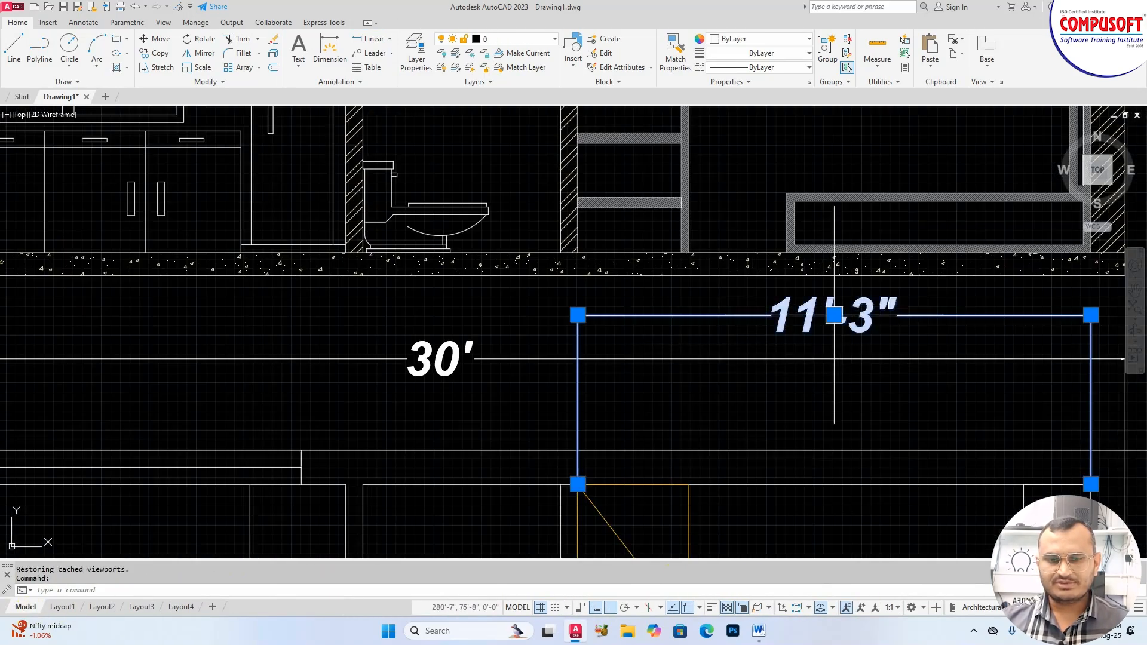
left_click(834, 315)
left_click(835, 431)
left_click(441, 358)
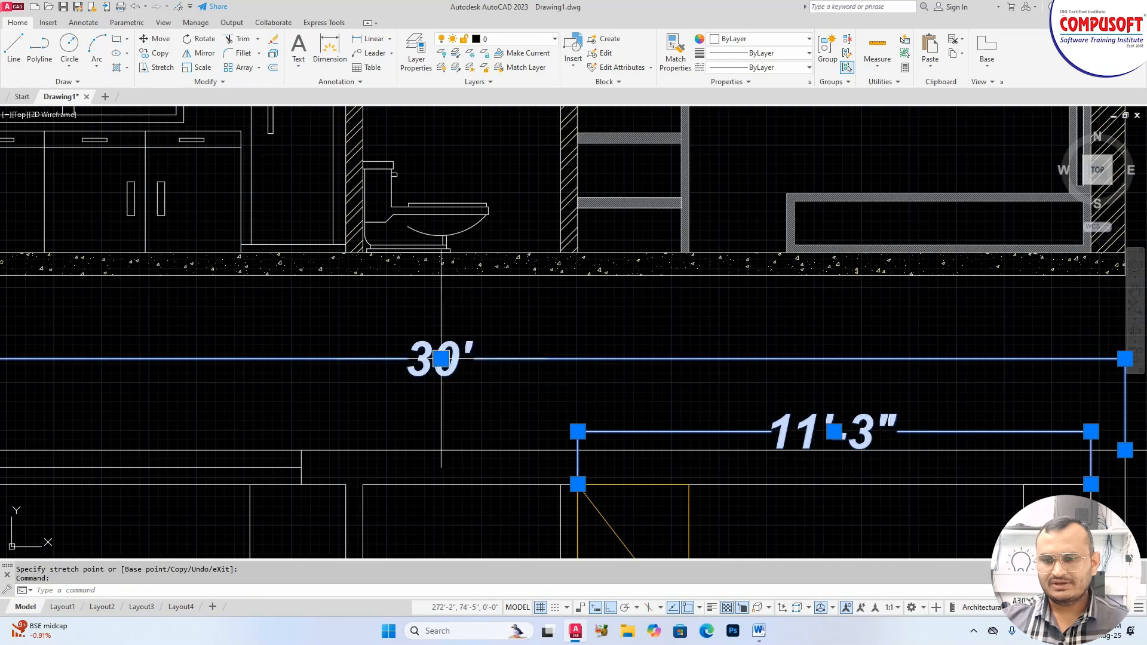
left_click(441, 359)
key("Escape")
- Move the furnished section, together with the two selected dimensions, straight down closer to the floor plan
scroll(352, 196, "down", 6)
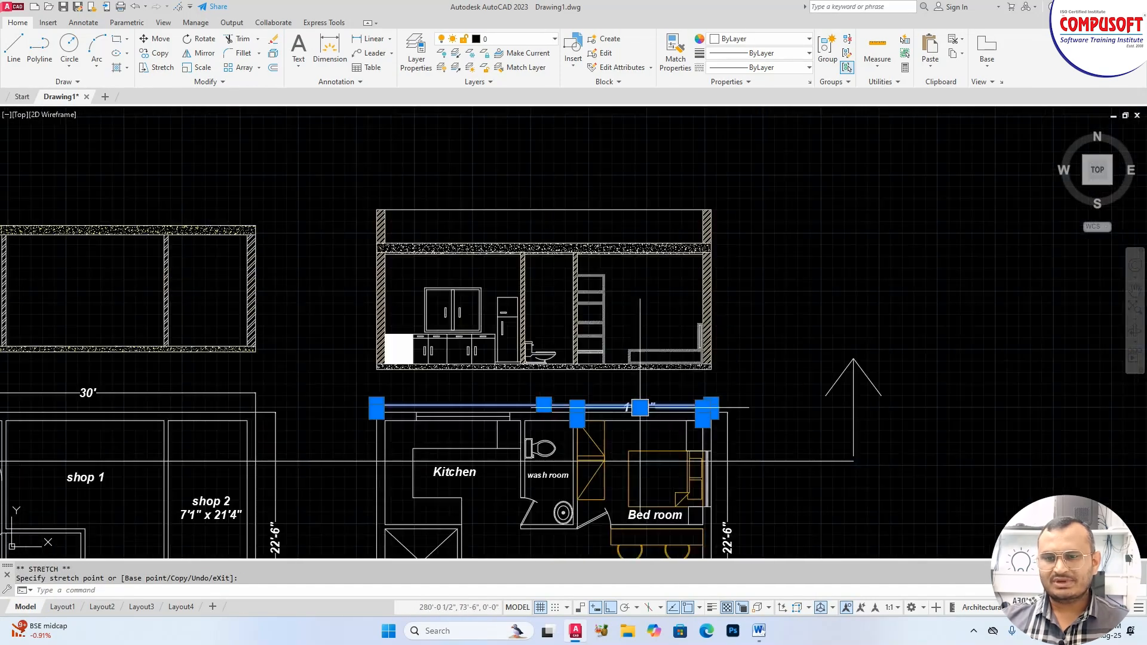
left_click(352, 196)
left_click(861, 402)
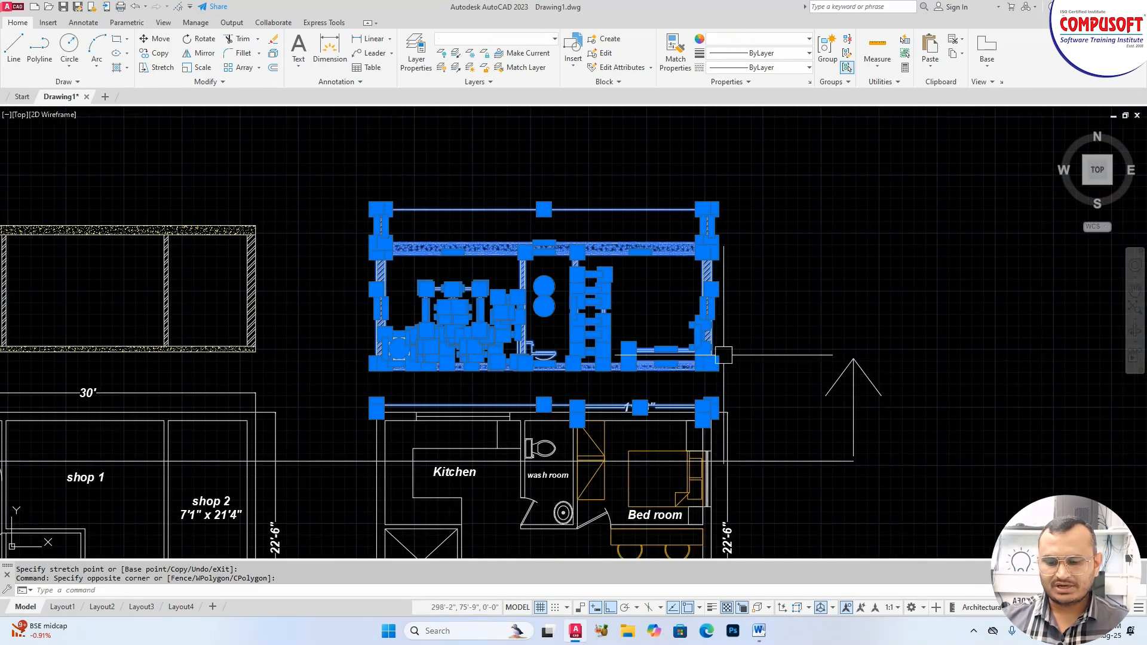
left_click(726, 352)
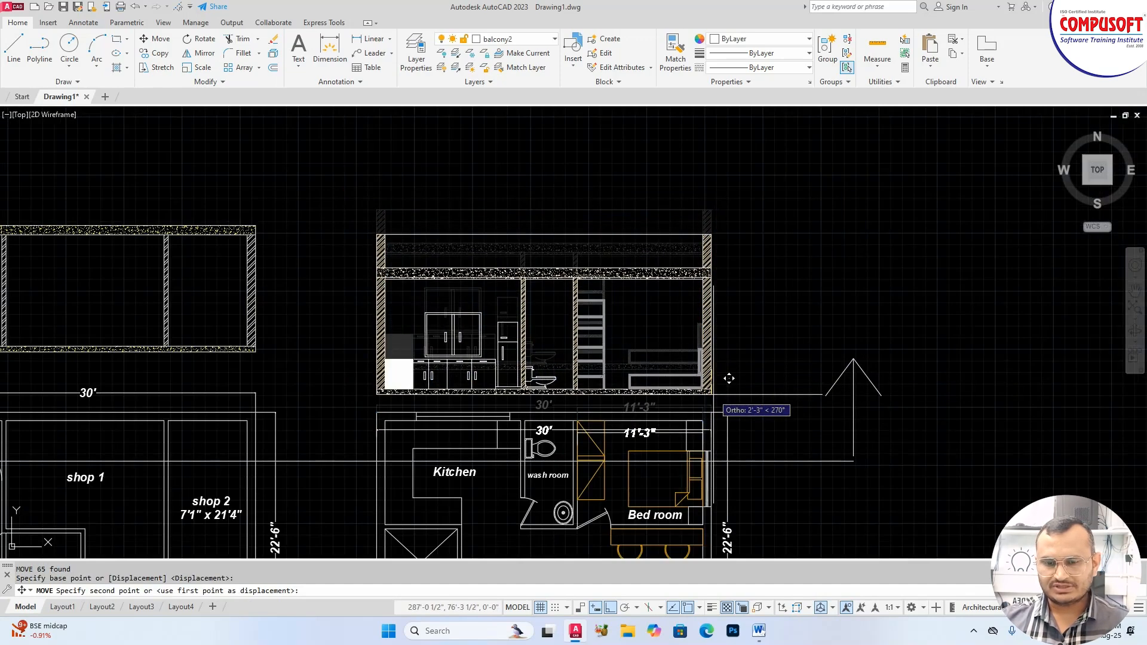
key("Escape")
key("Escape")
- Raise the 30' and 11'-3" dimension lines out of the plan and align them in the gap below the section
scroll(532, 448, "up", 5)
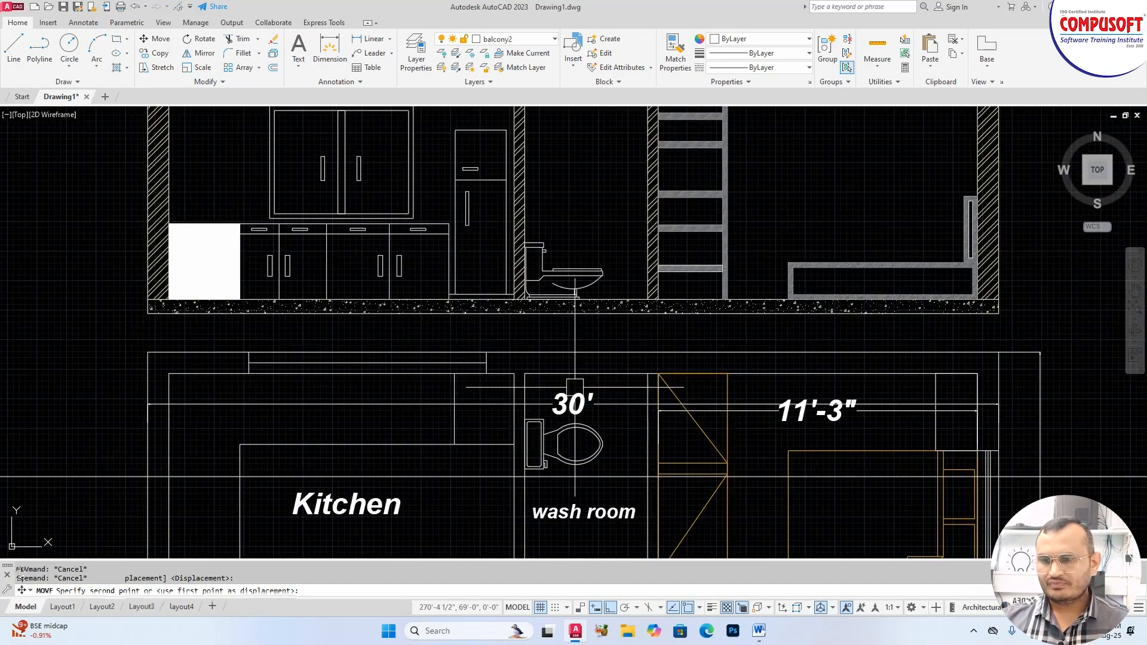
scroll(546, 425, "down", 3)
scroll(688, 347, "down", 3)
scroll(691, 389, "up", 5)
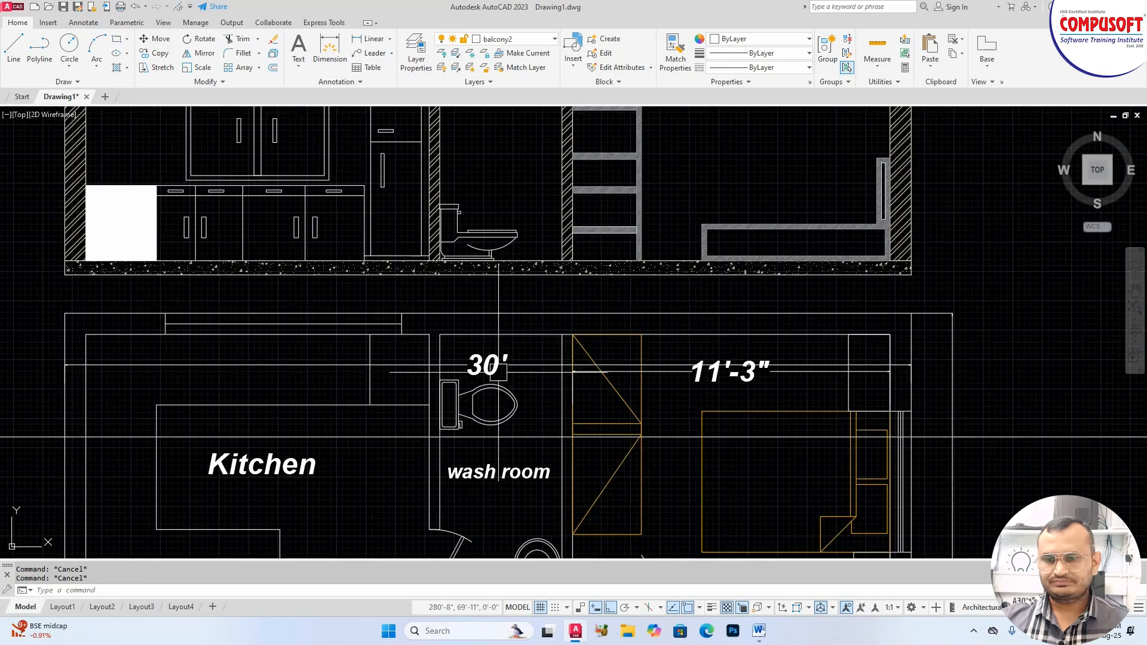
left_click(488, 364)
left_click(488, 364)
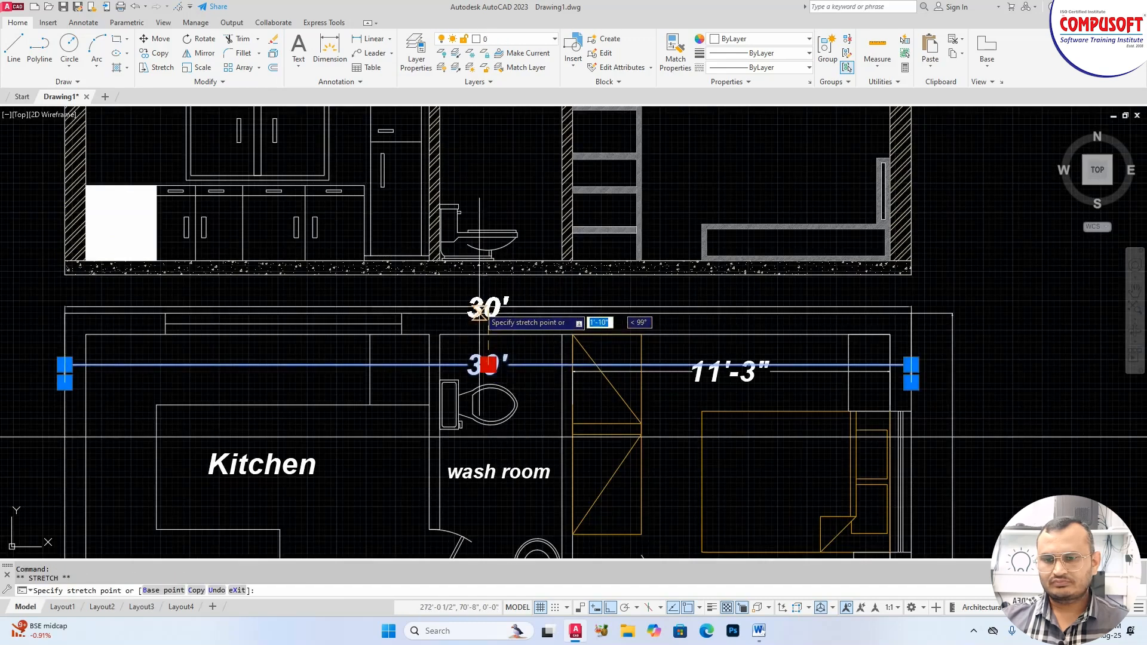
left_click(731, 293)
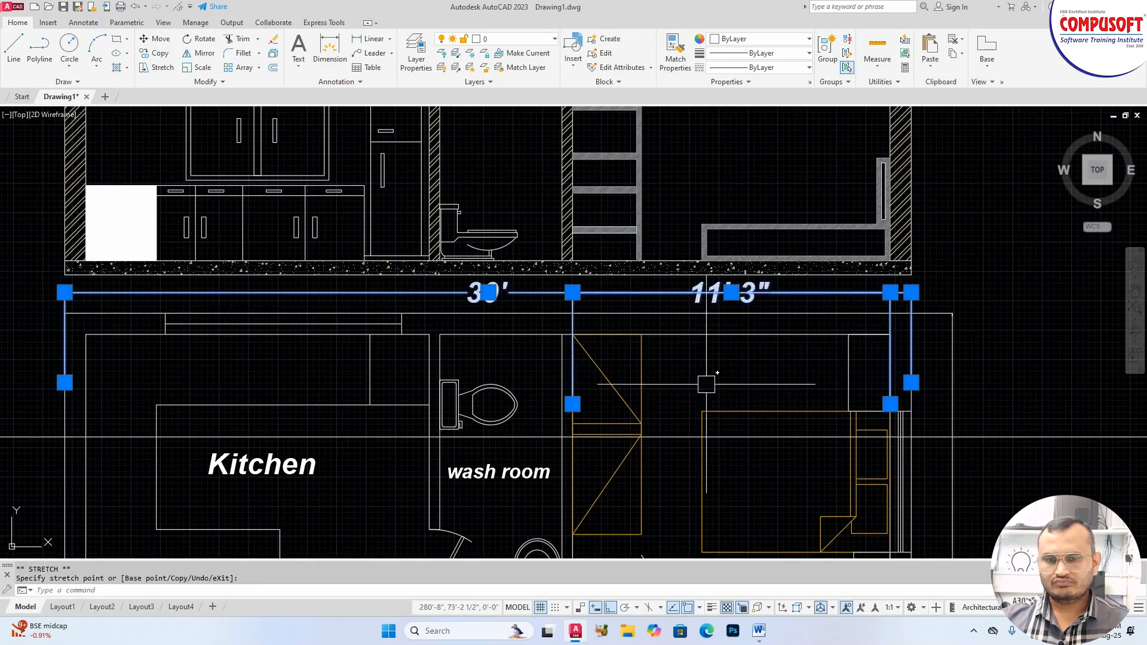
scroll(706, 384, "down", 5)
key("Escape")
scroll(687, 391, "down", 2)
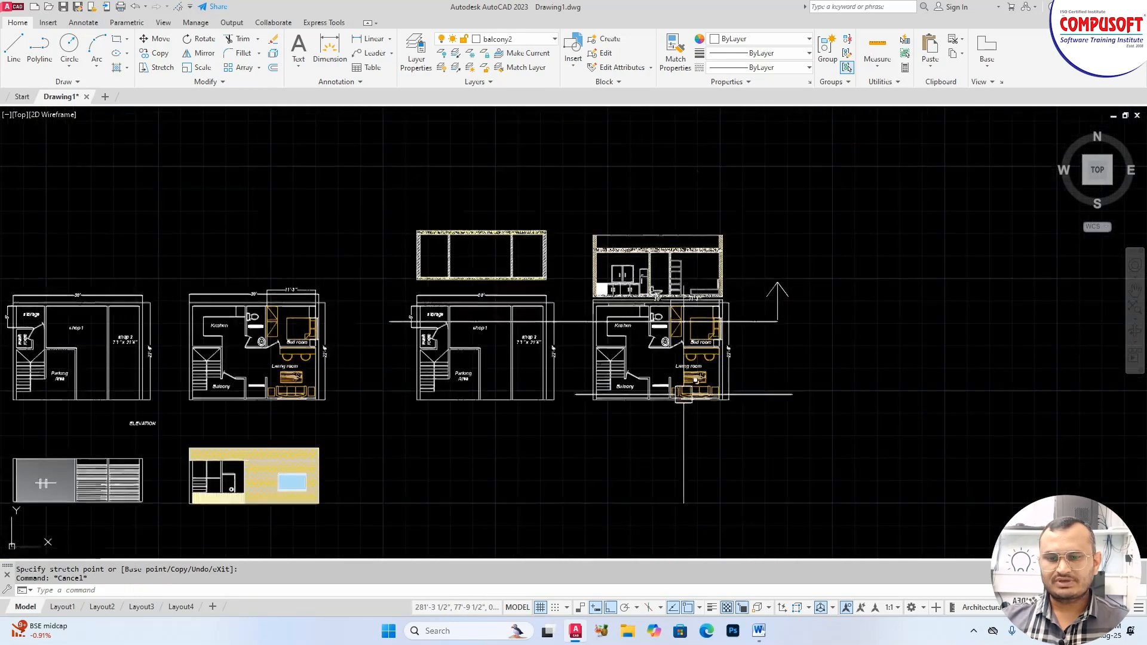
scroll(695, 380, "up", 2)
- Return to Layout4, pan the fourth viewport to show the whole section above the plan, and set its scale to 1:100
left_click(181, 606)
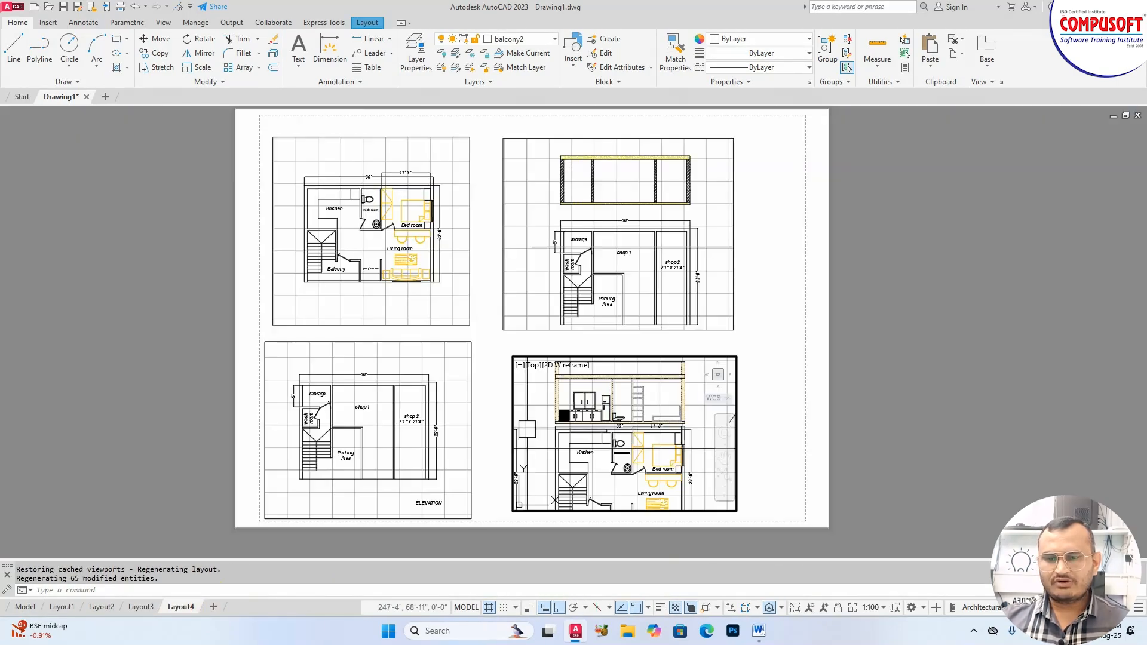
scroll(625, 387, "down", 4)
scroll(631, 406, "up", 4)
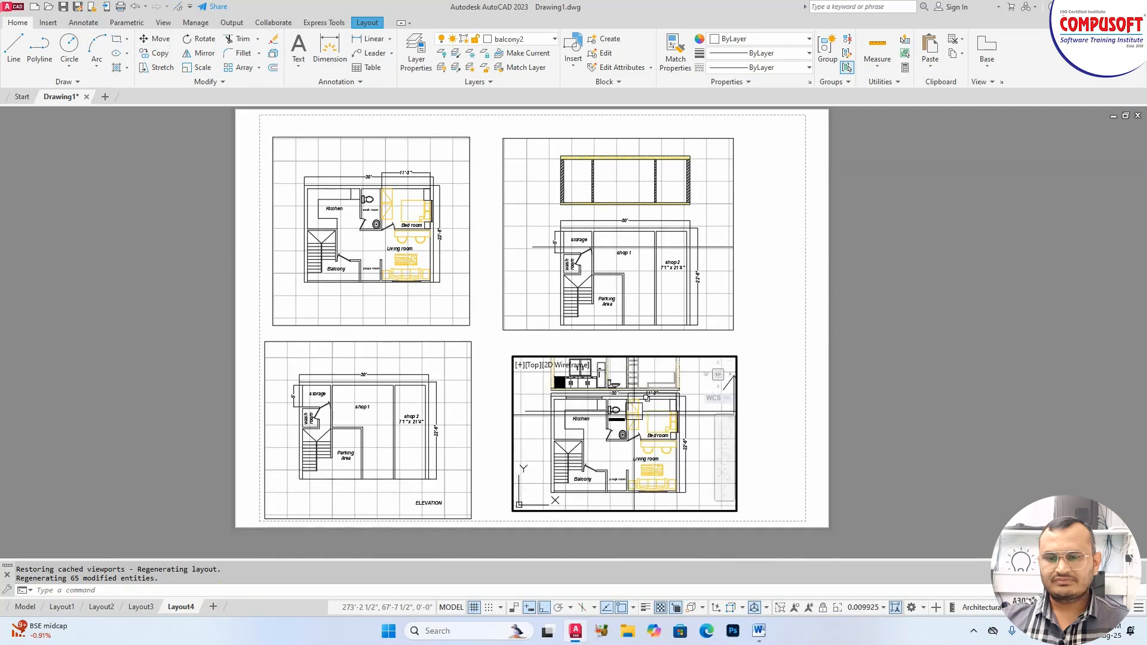
middle_click_drag(634, 408, 634, 438)
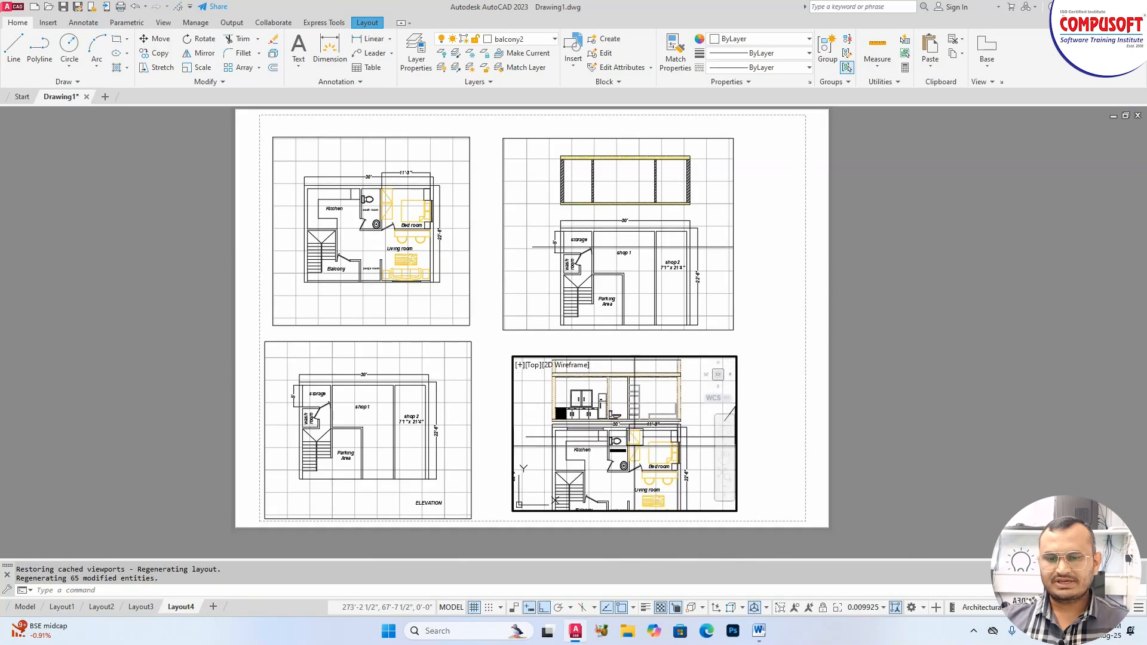
left_click(883, 608)
left_click(867, 425)
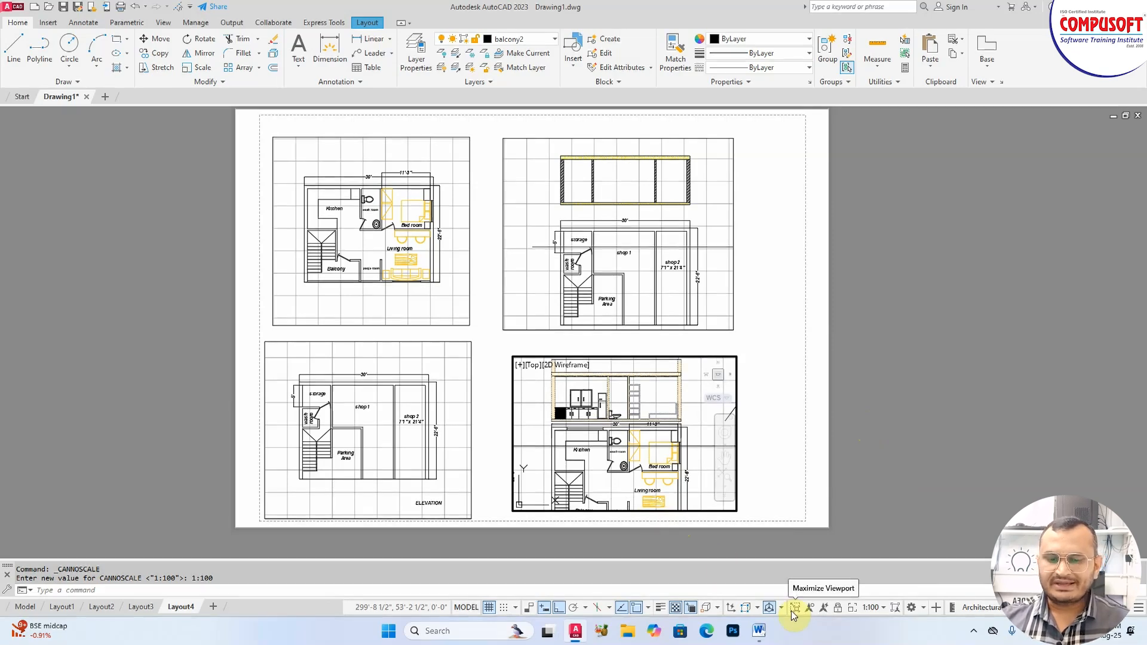
- Add a custom drawing scale named 1:110, with 1 paper unit equal to 110 drawing units
left_click(883, 608)
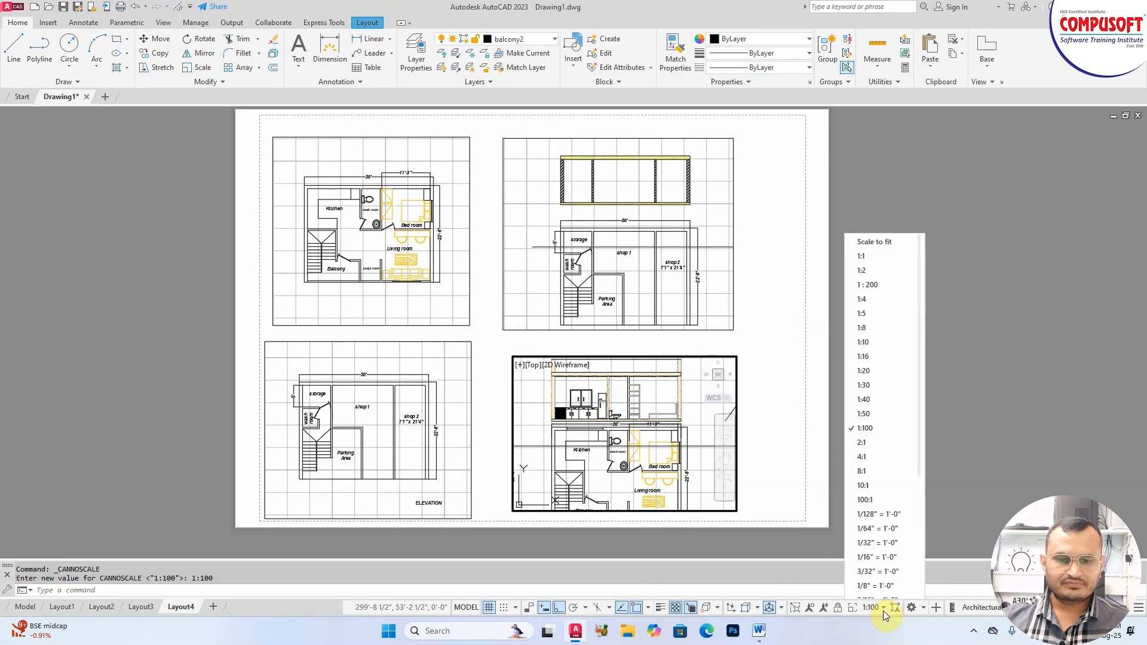
scroll(888, 328, "down", 2)
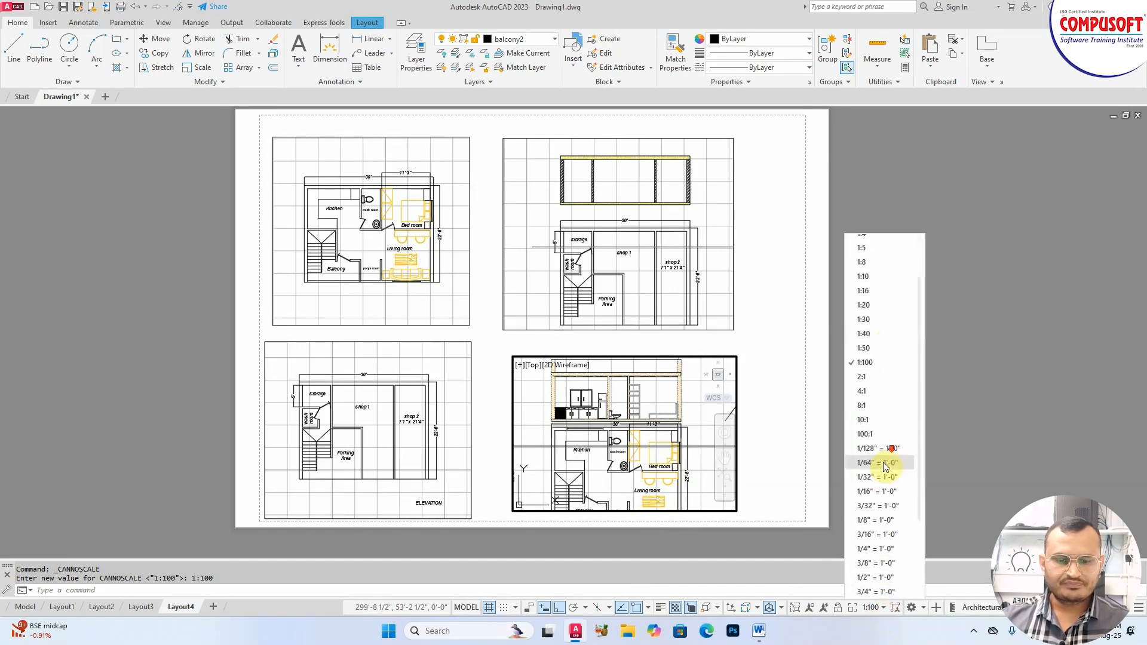
scroll(896, 556, "down", 3)
left_click(888, 561)
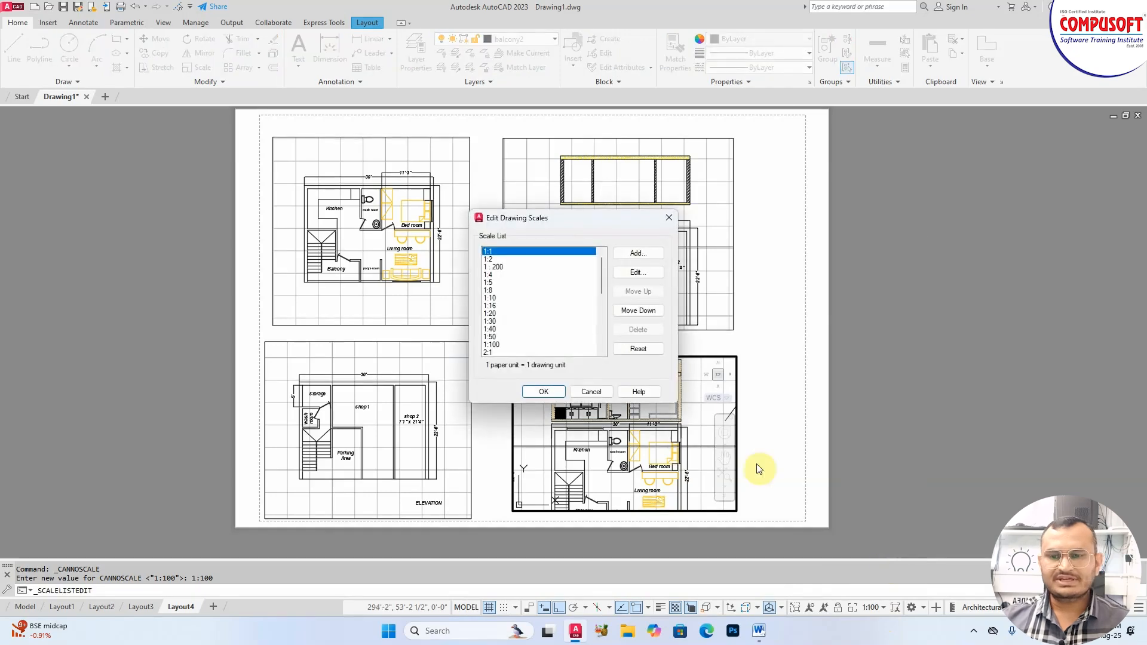
left_click(639, 254)
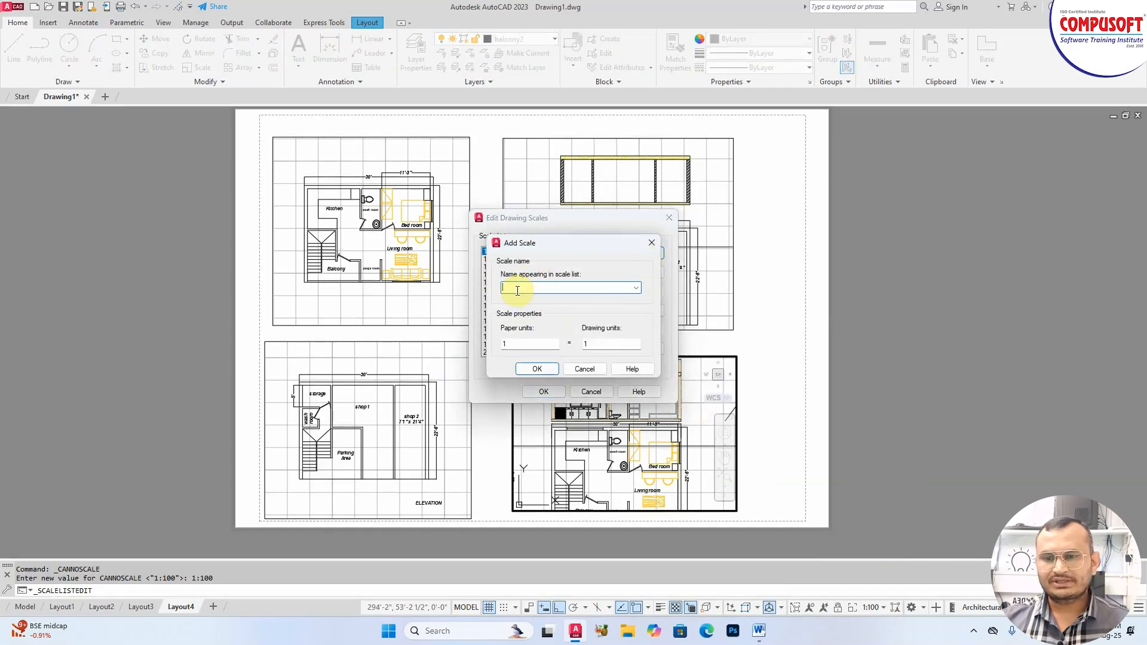
type("1:110")
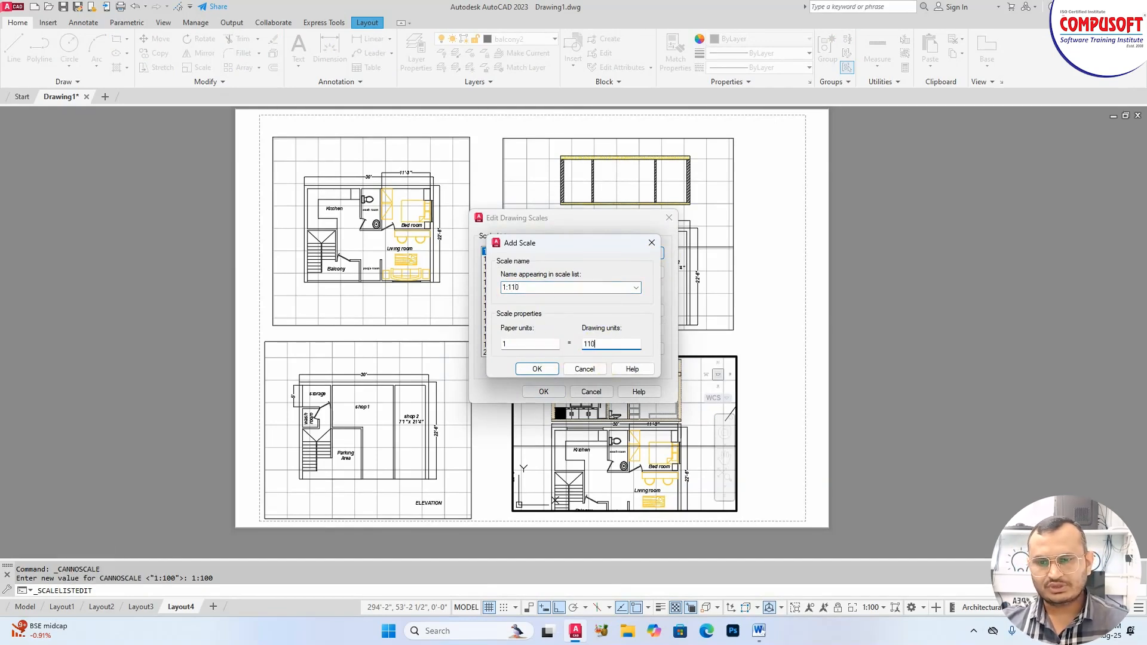
left_click(537, 371)
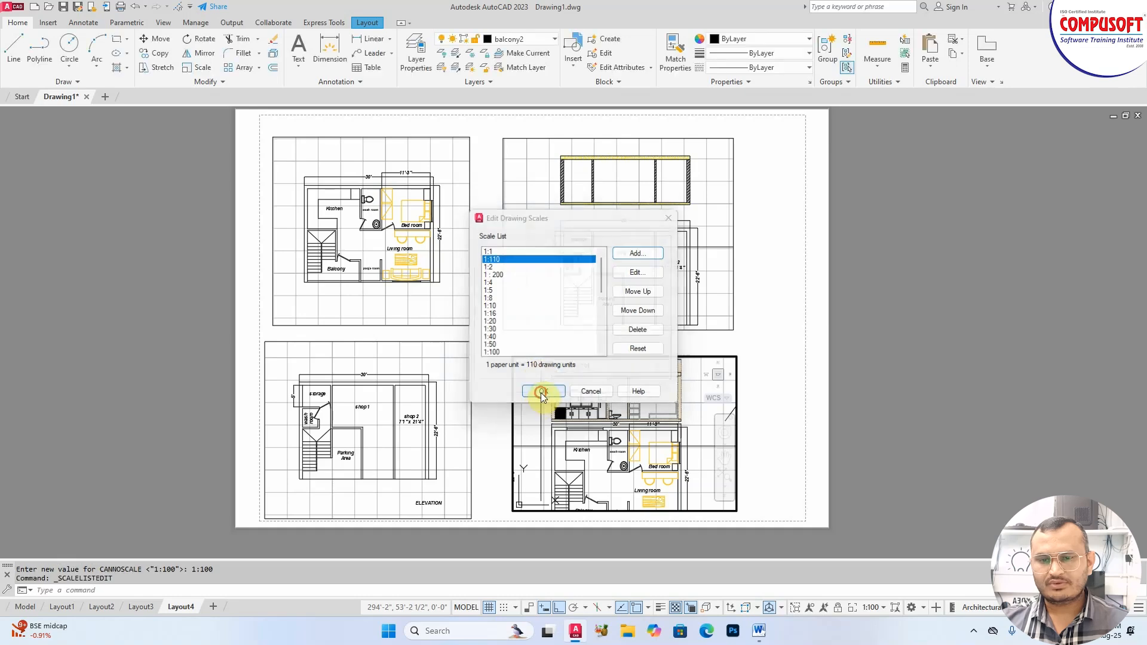
- Apply the custom 1:110 scale to the fourth viewport
left_click(538, 532)
left_click(874, 607)
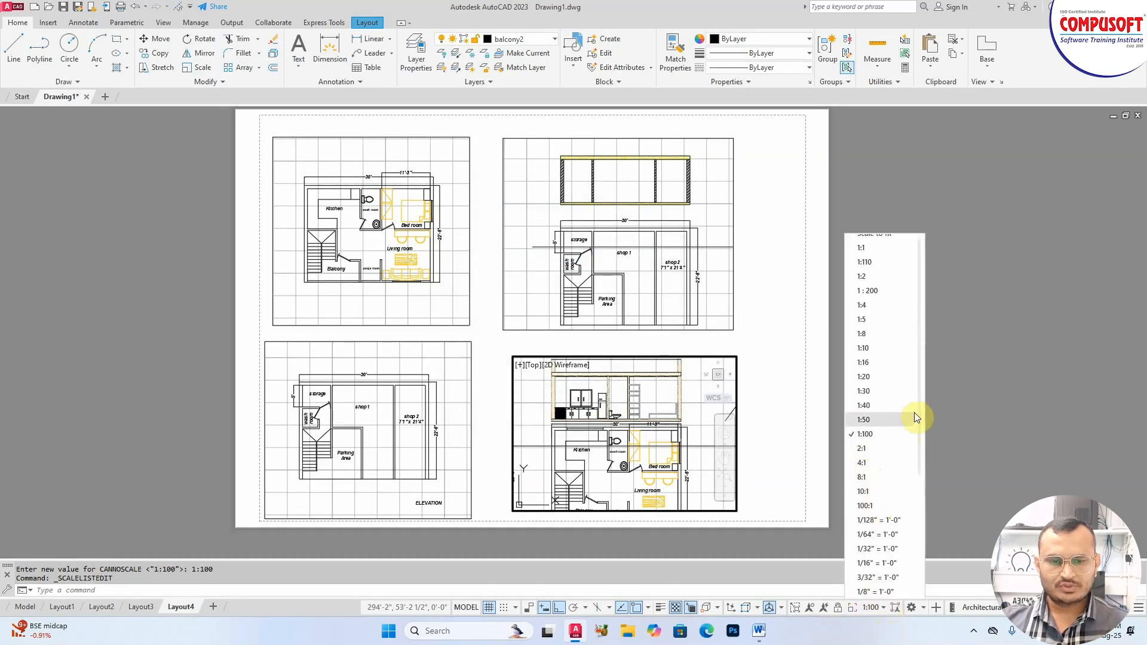
left_click(884, 261)
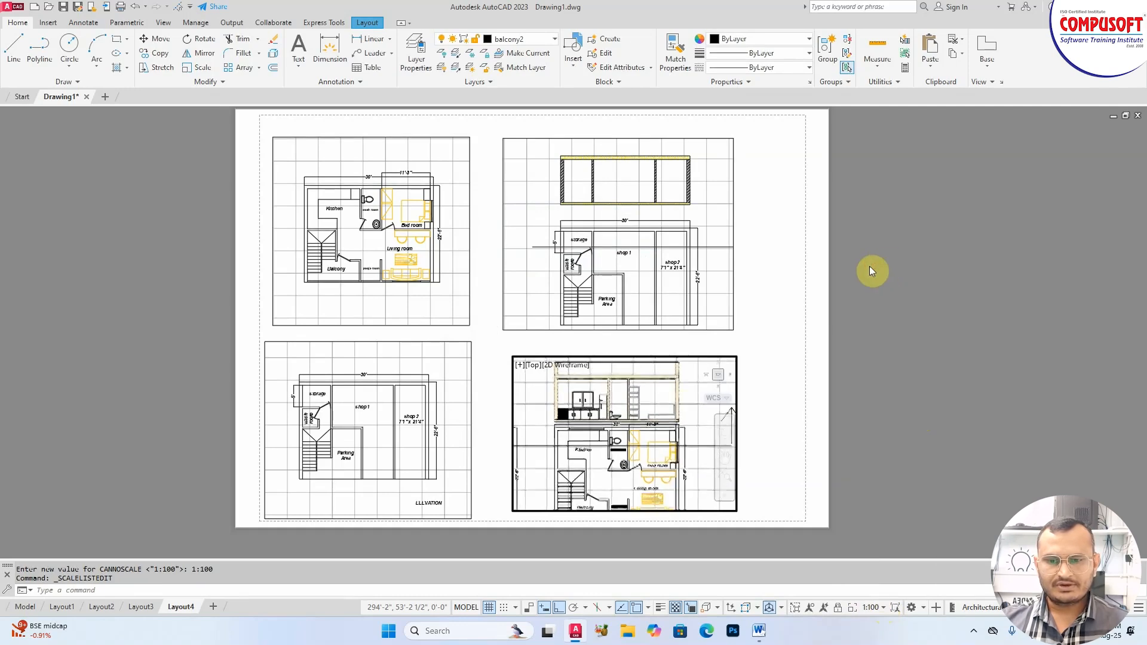
- Pan the fourth viewport to fit the furnished plan and section inside its frame, and lock its view
middle_click_drag(641, 459, 634, 441)
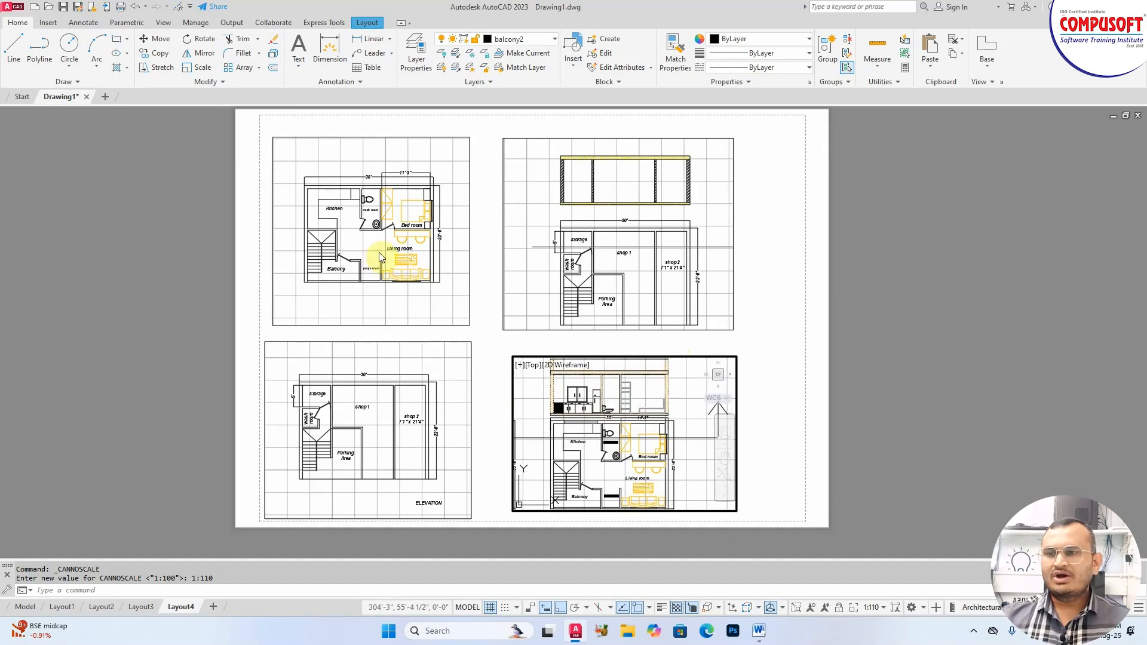
left_click(368, 22)
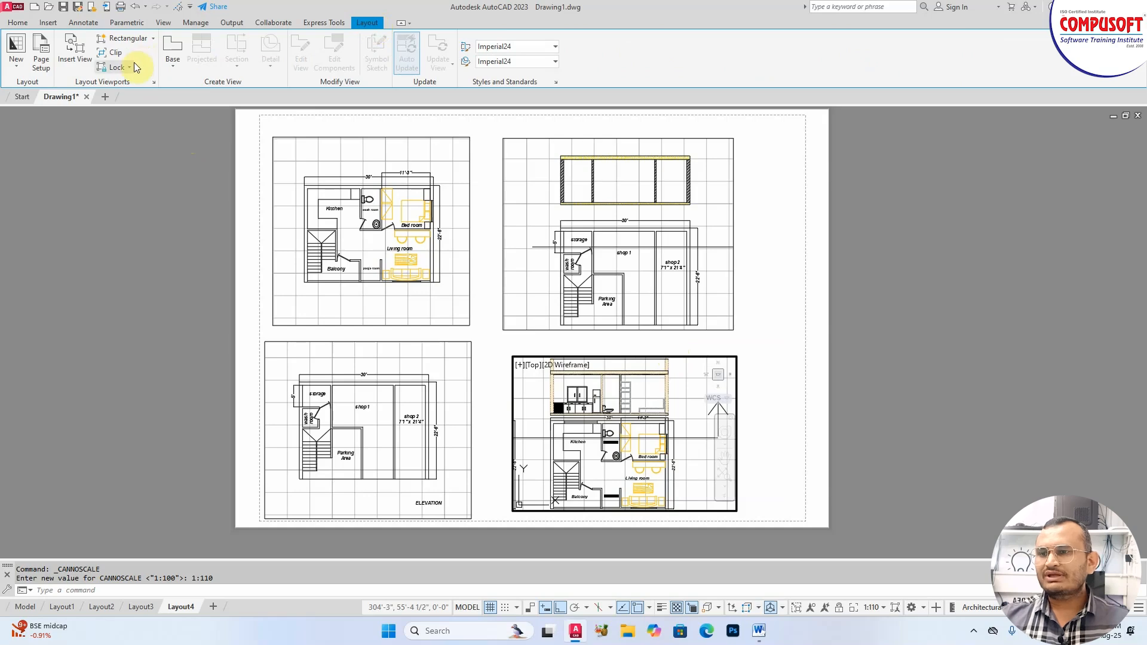
left_click(130, 85)
left_click(530, 358)
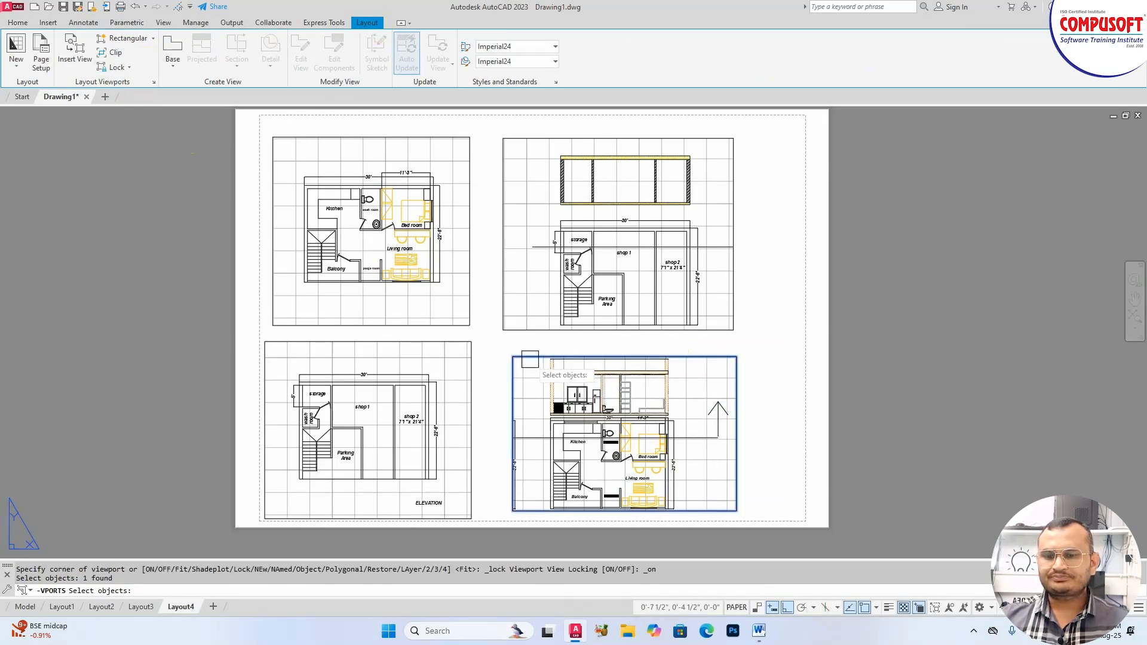
key("Return")
- Activate the fourth viewport and zoom out and in to check its view lock
double_click(534, 364)
scroll(621, 350, "down", 6)
scroll(573, 355, "up", 4)
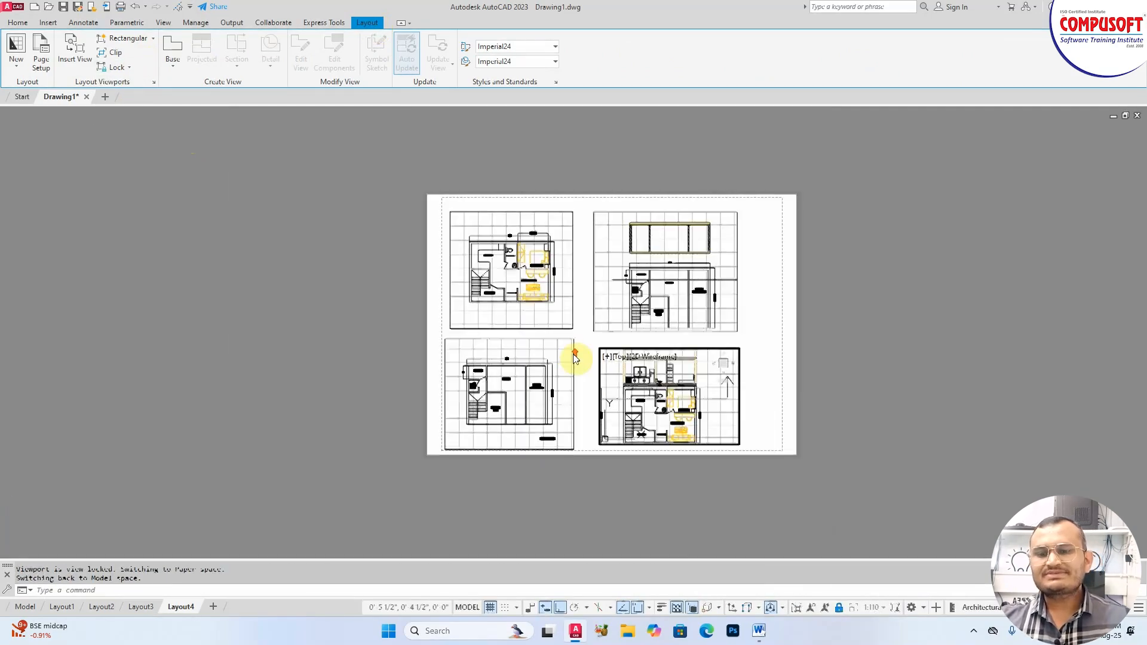
- Review the sheets on Layout3, Layout2 and Layout1, and return to Layout4
left_click(137, 607)
left_click(104, 607)
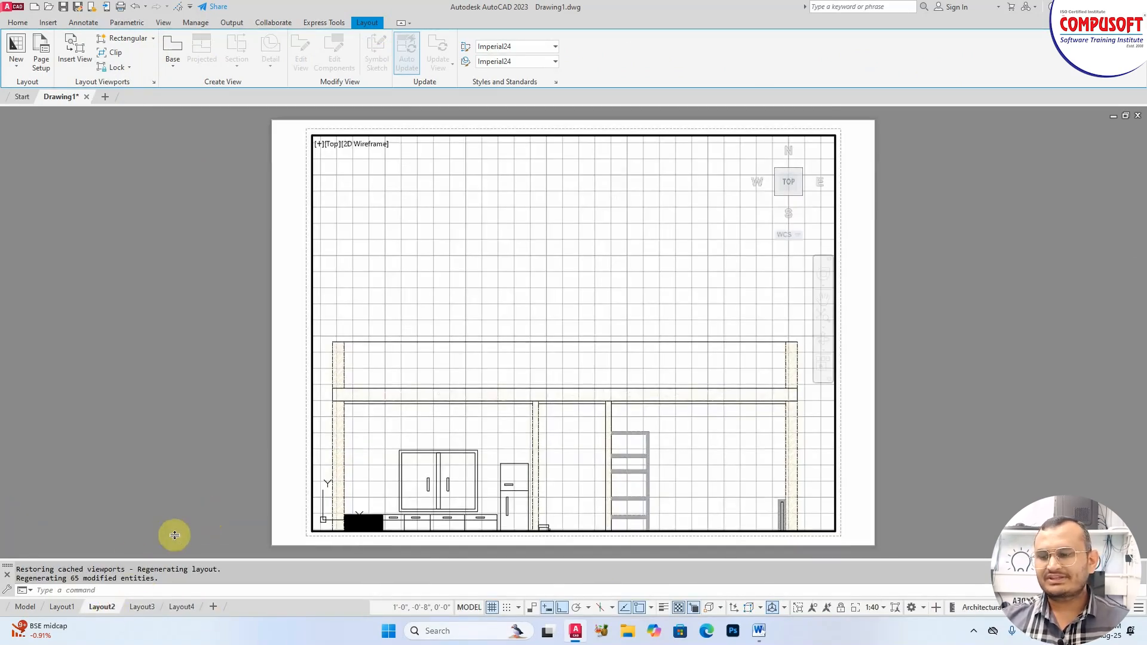
left_click(60, 606)
scroll(389, 392, "down", 3)
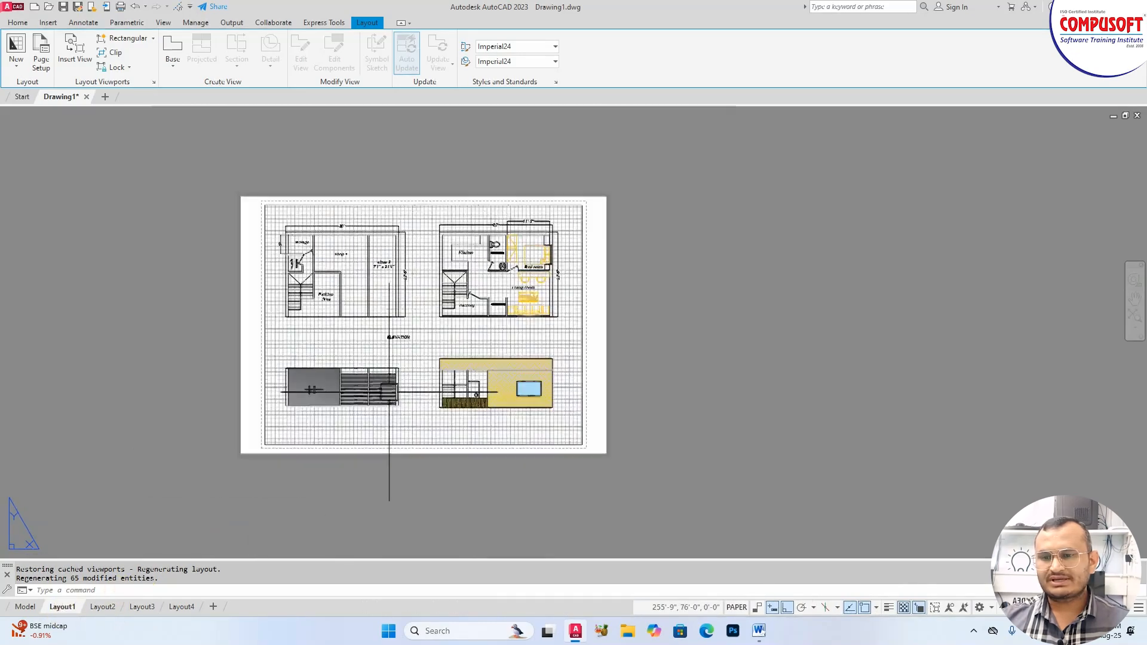
scroll(389, 391, "up", 2)
left_click(103, 607)
left_click(142, 607)
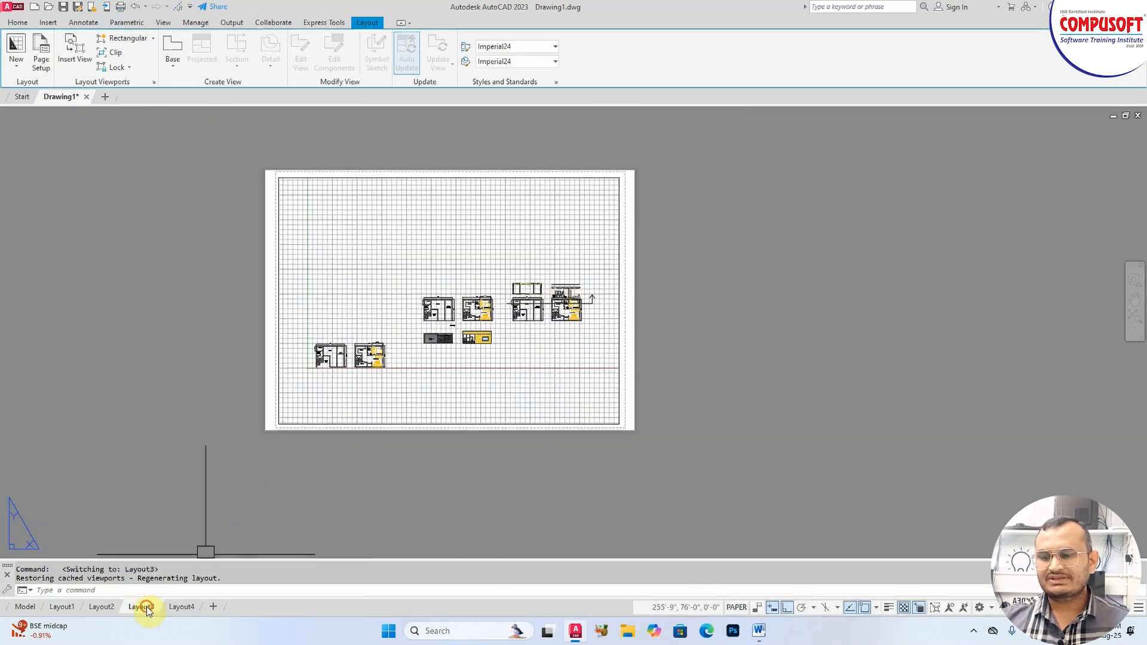
left_click(176, 608)
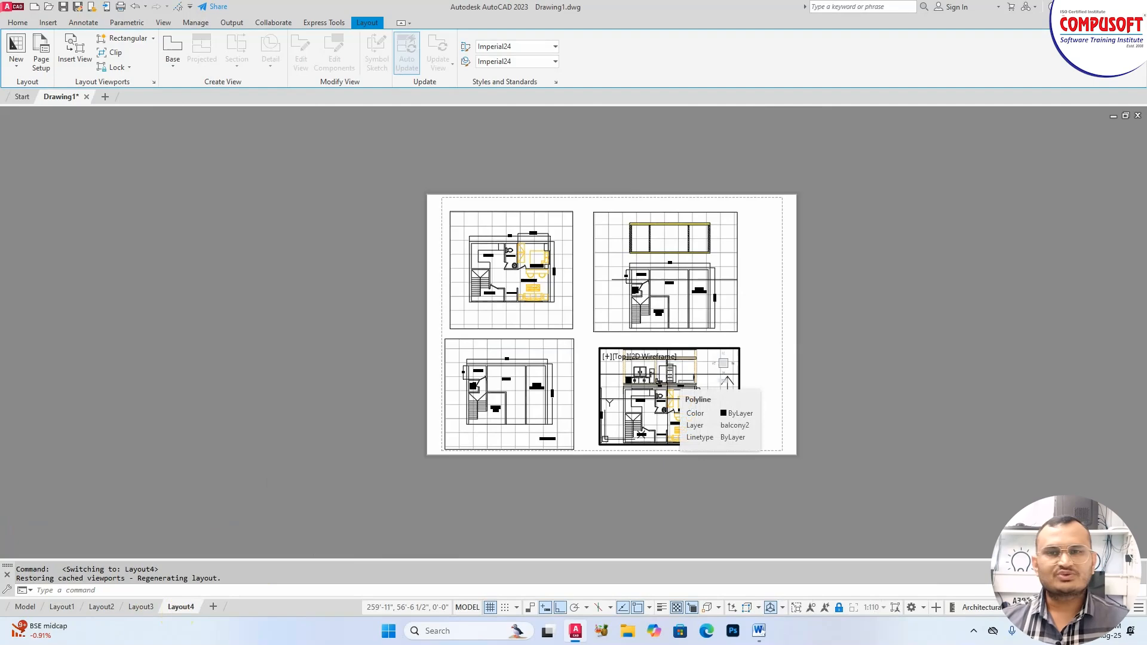